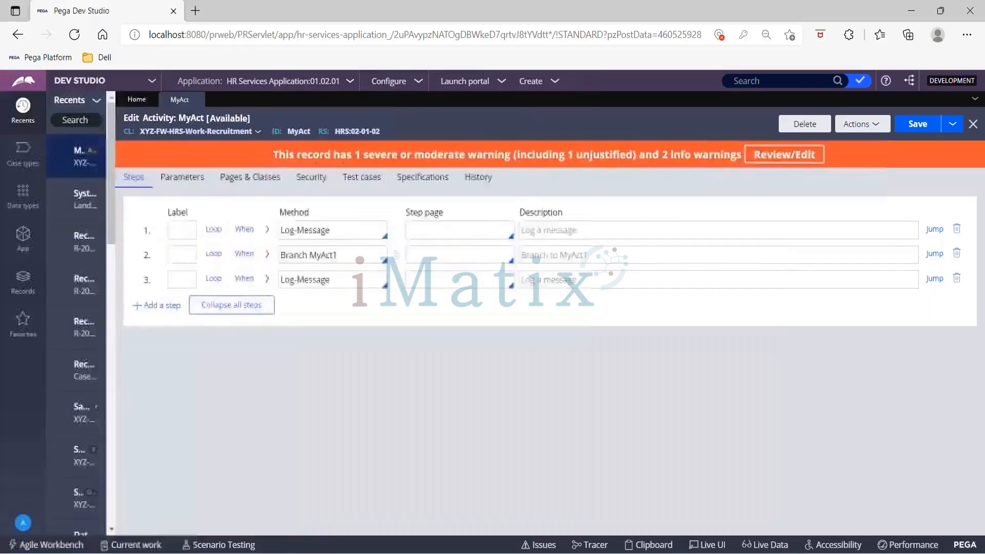
# - Delete the Branch MyAct1 step from the MyAct activity
pyautogui.click(29, 281)
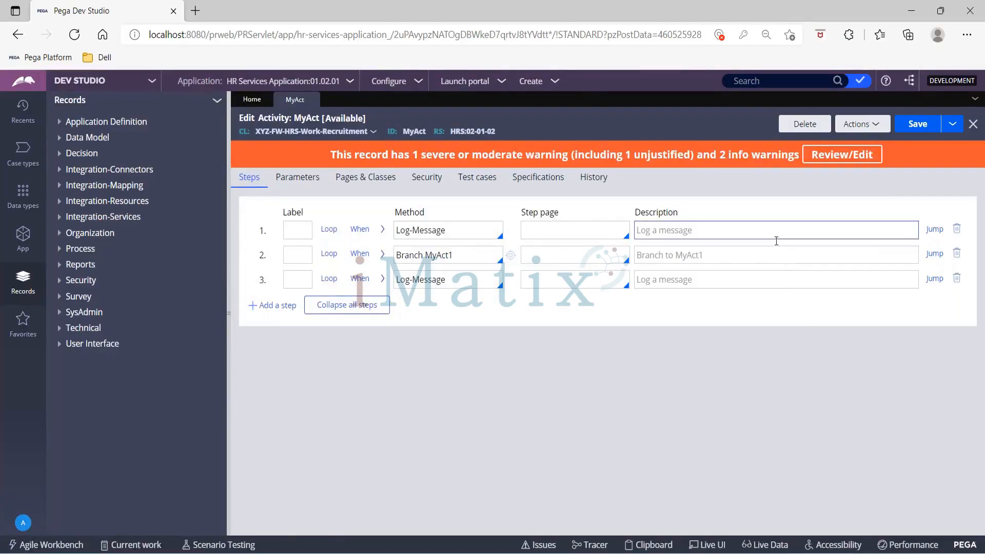
pyautogui.click(957, 254)
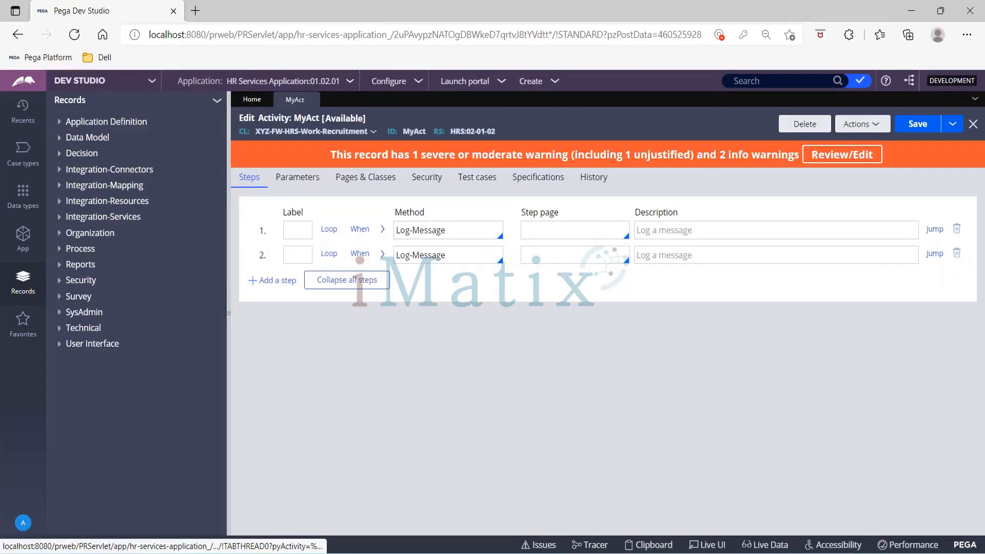
pyautogui.click(912, 134)
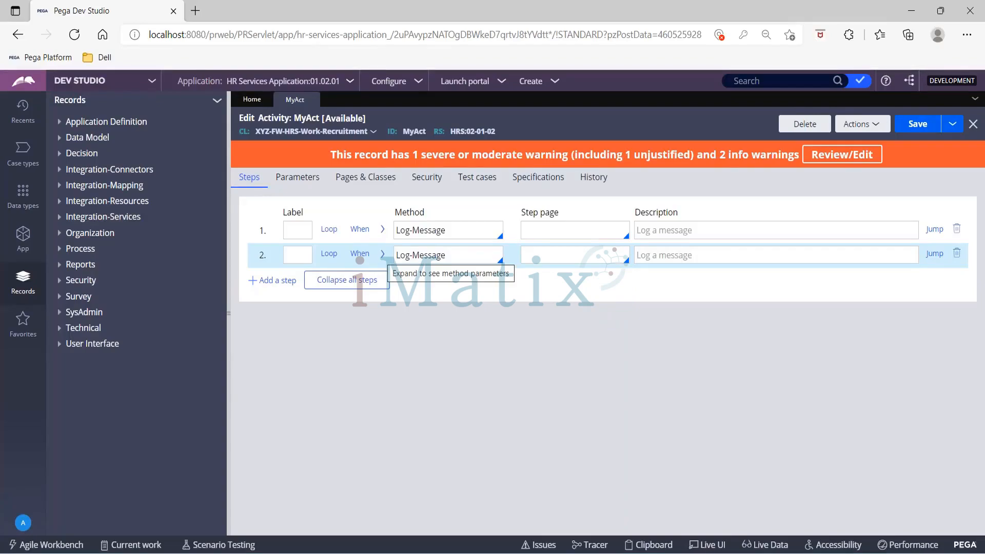
# - Change the second log step's message to 'Hi!! Inside MyAct Step2' and save MyAct
pyautogui.click(382, 253)
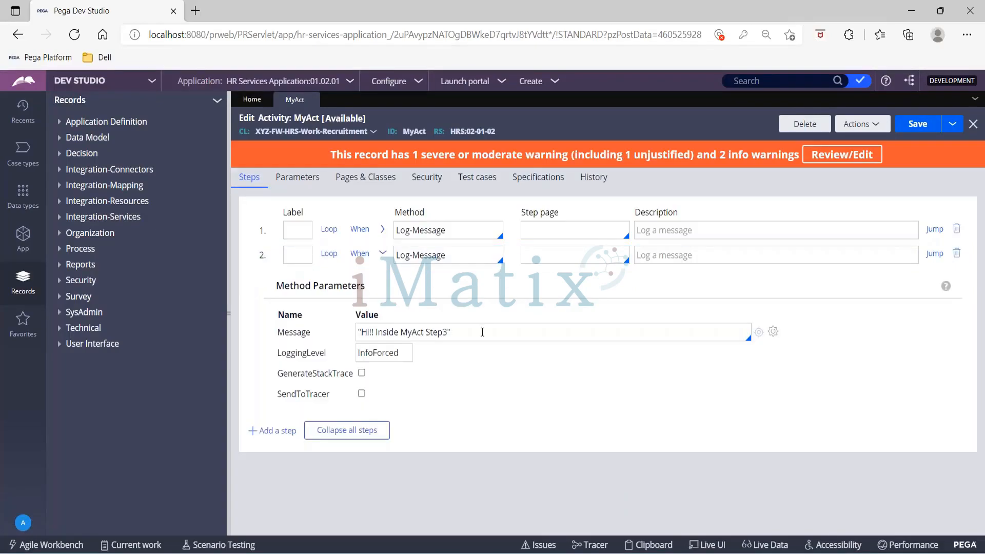
pyautogui.click(447, 331)
pyautogui.press('BackSpace')
pyautogui.press('BackSpace')
pyautogui.write('2"')
pyautogui.click(899, 133)
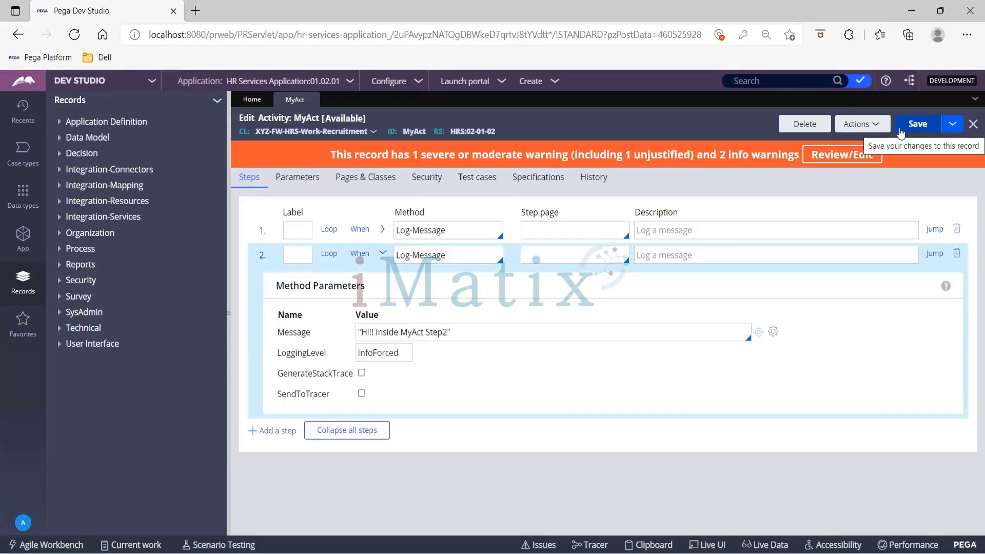
pyautogui.click(900, 134)
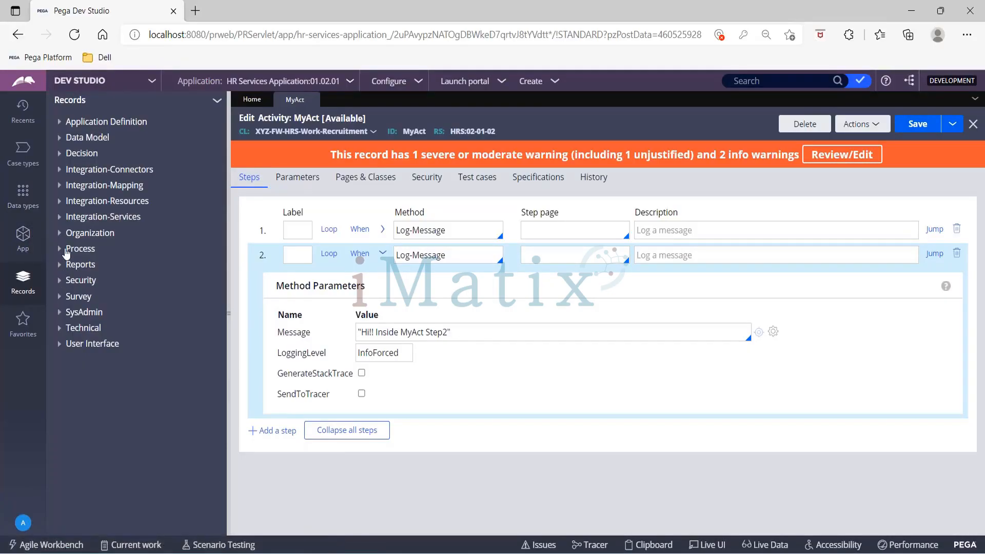
# - Start a new Job Scheduler record from the SysAdmin category of the Create menu
pyautogui.click(555, 82)
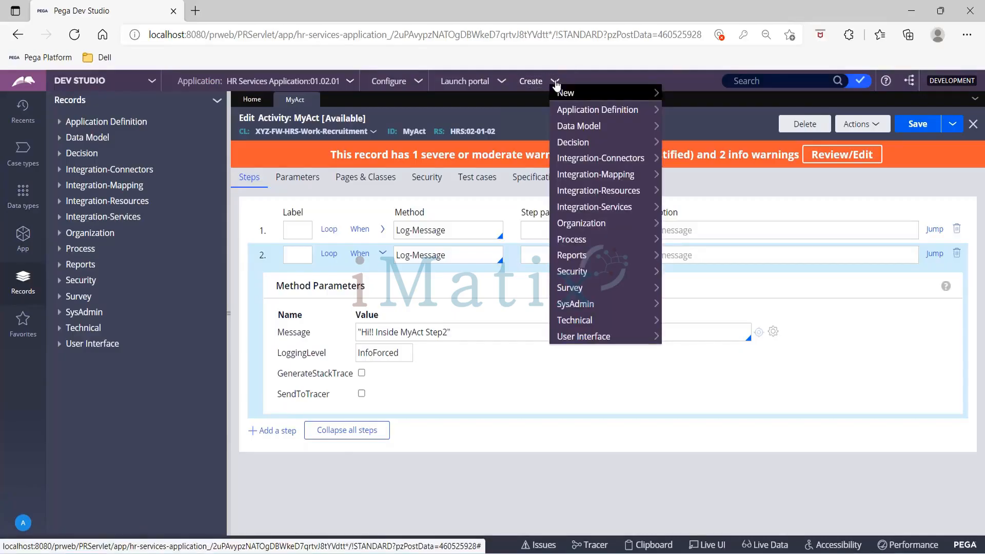
pyautogui.moveTo(622, 308)
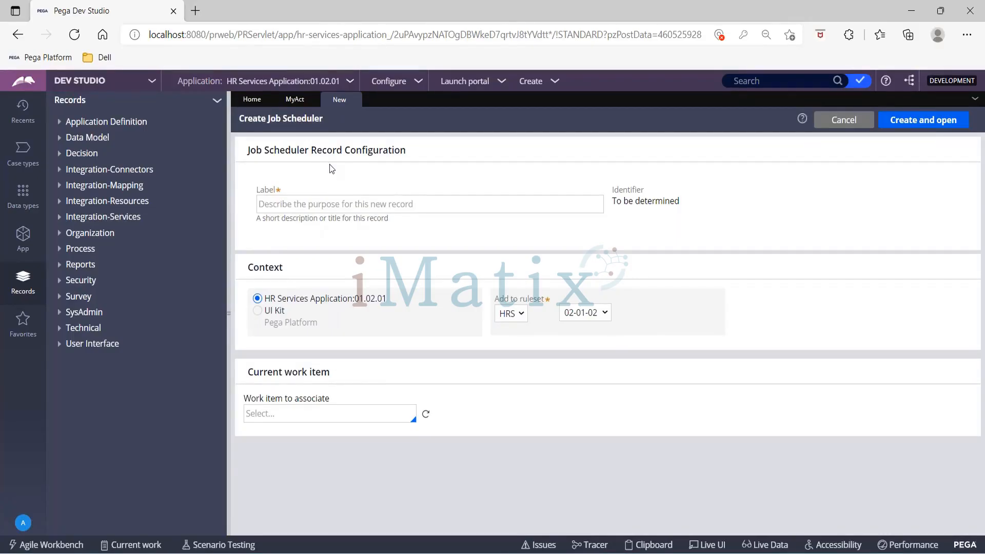
# - Label the new job scheduler MyJobScheduler, keeping ruleset version HRS 02-01-02
pyautogui.click(283, 203)
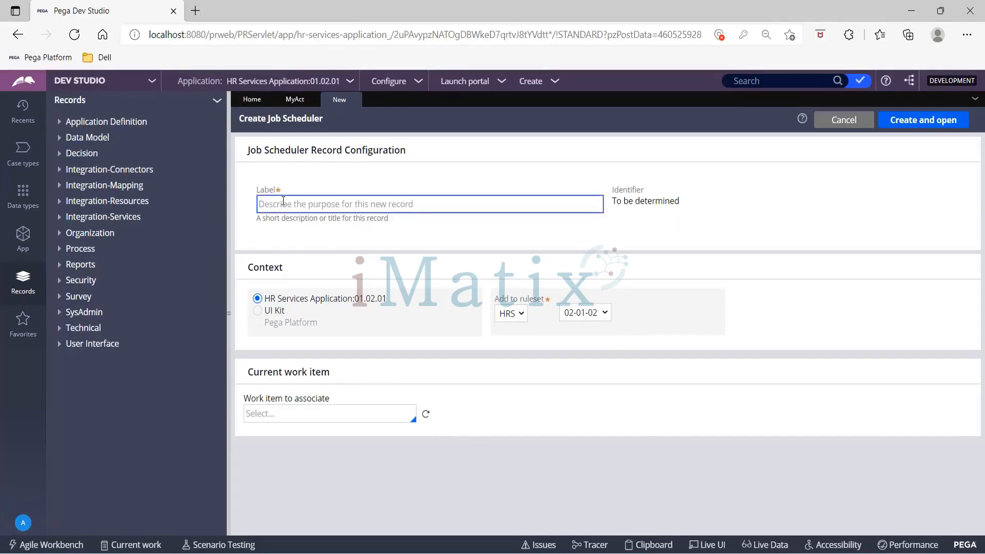
pyautogui.write('My')
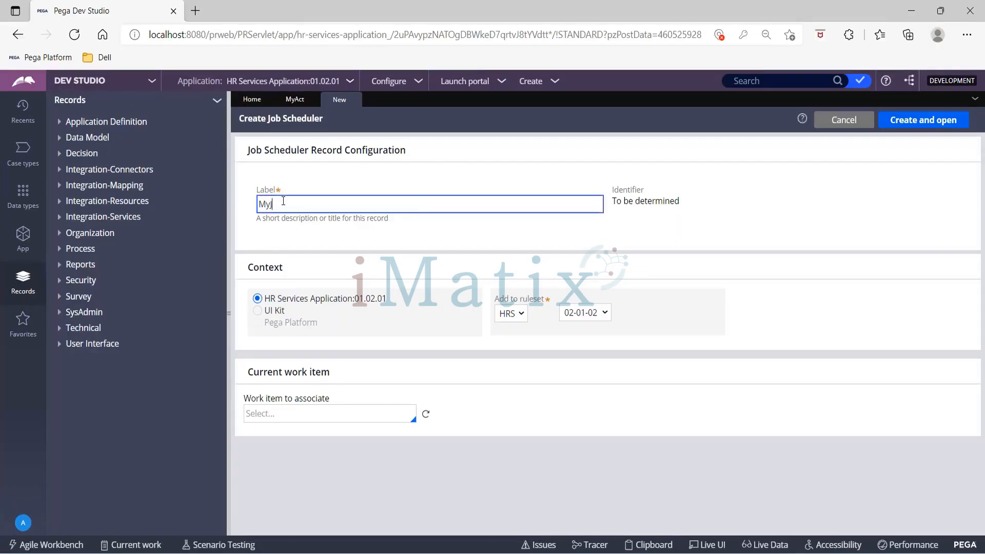
pyautogui.write('JobSchedular')
pyautogui.press('BackSpace')
pyautogui.press('BackSpace')
pyautogui.write('er')
pyautogui.press('Tab')
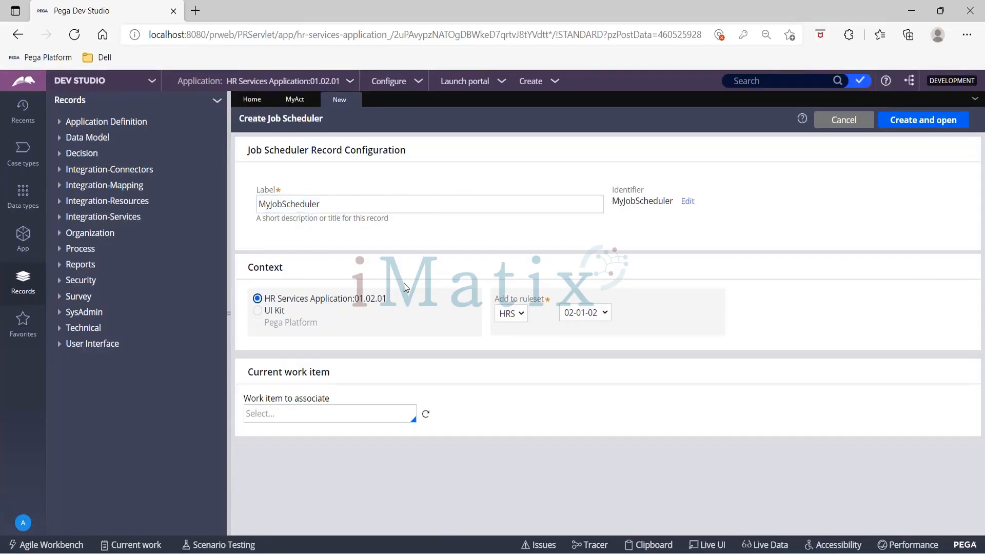
pyautogui.click(598, 316)
pyautogui.click(597, 316)
pyautogui.click(352, 85)
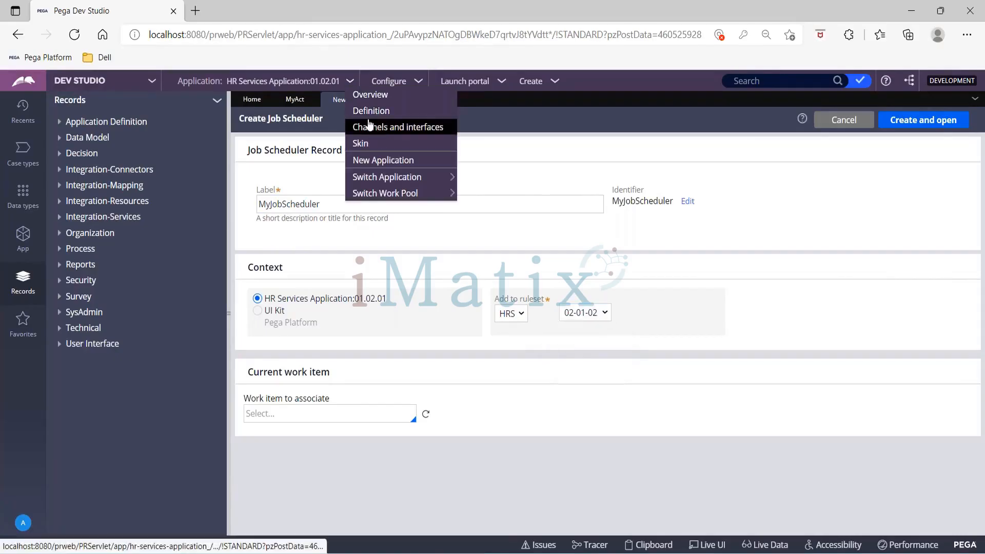
# - Review the HRS ruleset's versions from the application definition, then return to the New form
pyautogui.click(370, 111)
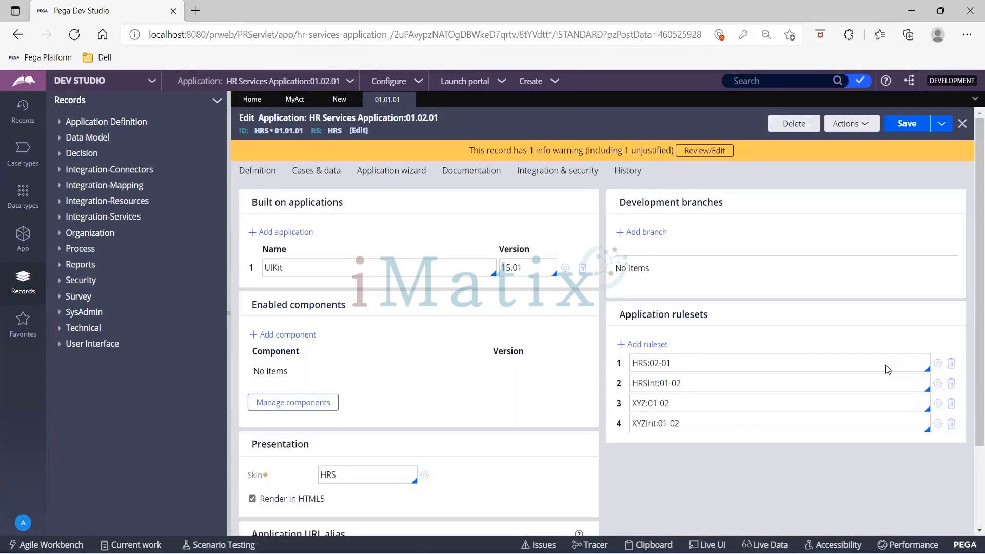
pyautogui.click(938, 363)
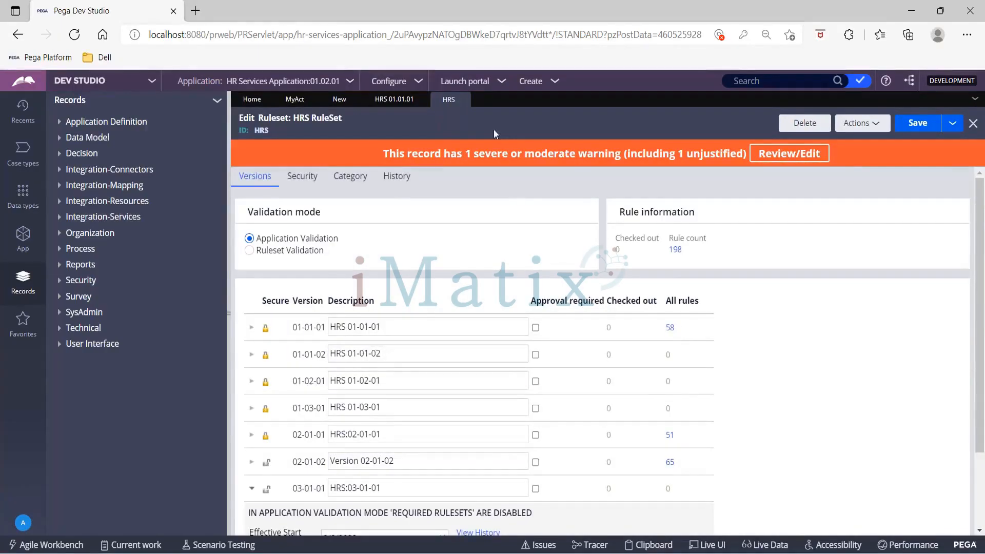
pyautogui.click(339, 99)
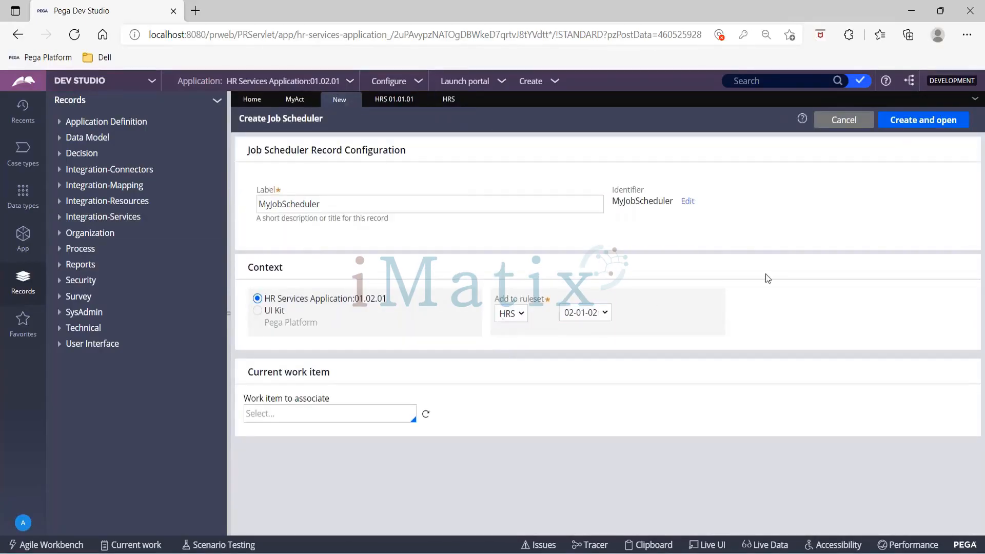
# - Create the MyJobScheduler record in HRS 02-01-02 and open it for editing
pyautogui.click(899, 125)
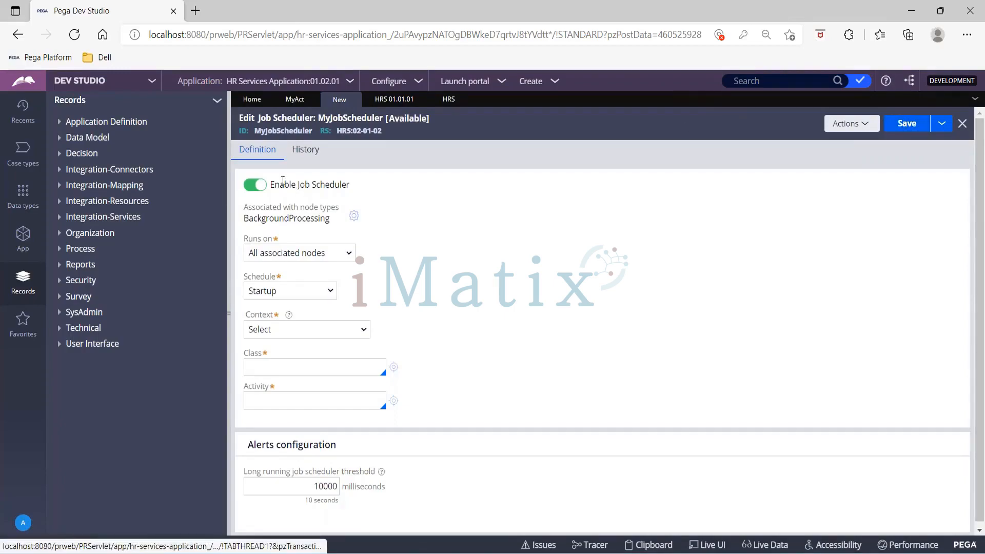
# - Note the Enable Job Scheduler and BackgroundProcessing settings and bring up the node-type choices
pyautogui.moveTo(271, 182); pyautogui.dragTo(371, 183)
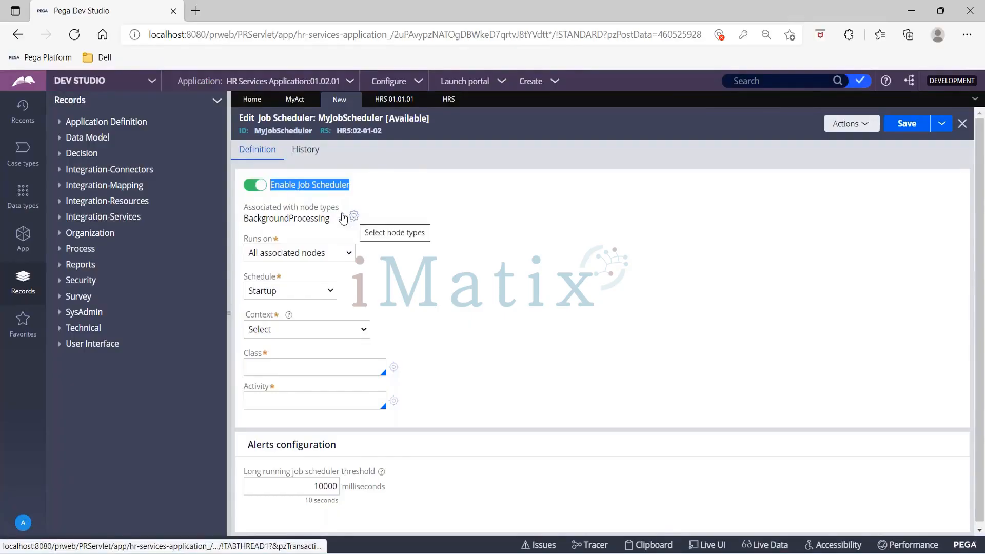
pyautogui.moveTo(247, 223); pyautogui.dragTo(330, 225)
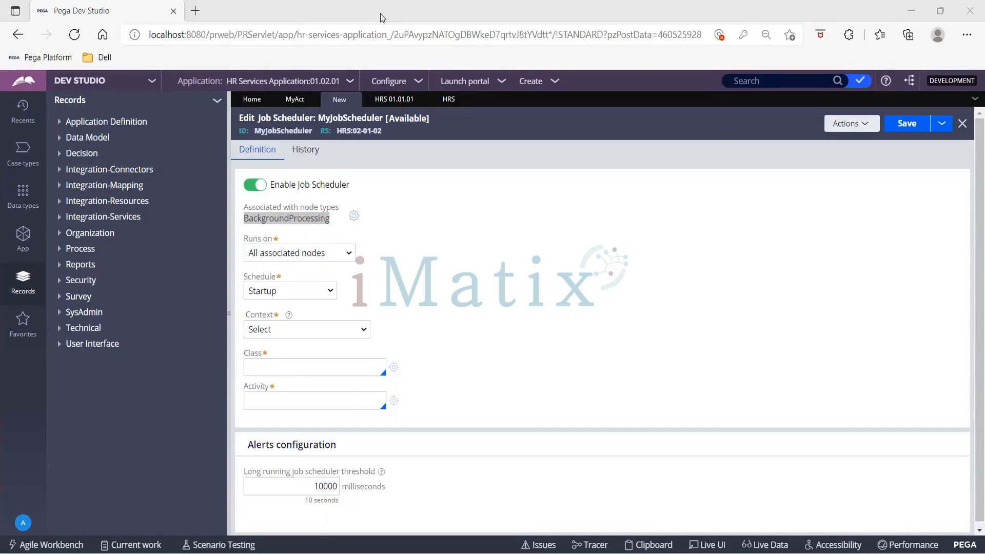
pyautogui.click(354, 216)
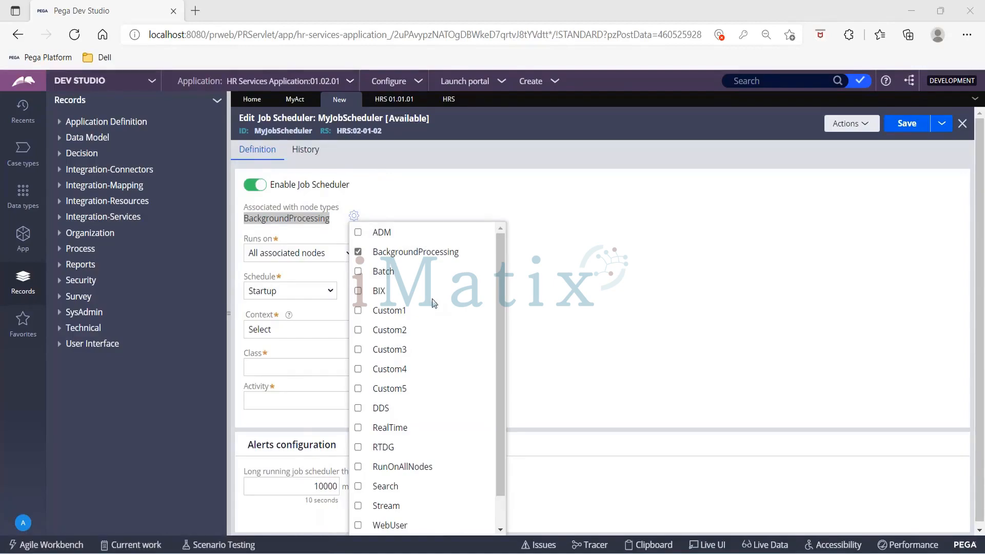
# - Look through the node-type checklist and close it unchanged, keeping only BackgroundProcessing
pyautogui.scroll(-2, 435, 333)
pyautogui.scroll(2, 435, 334)
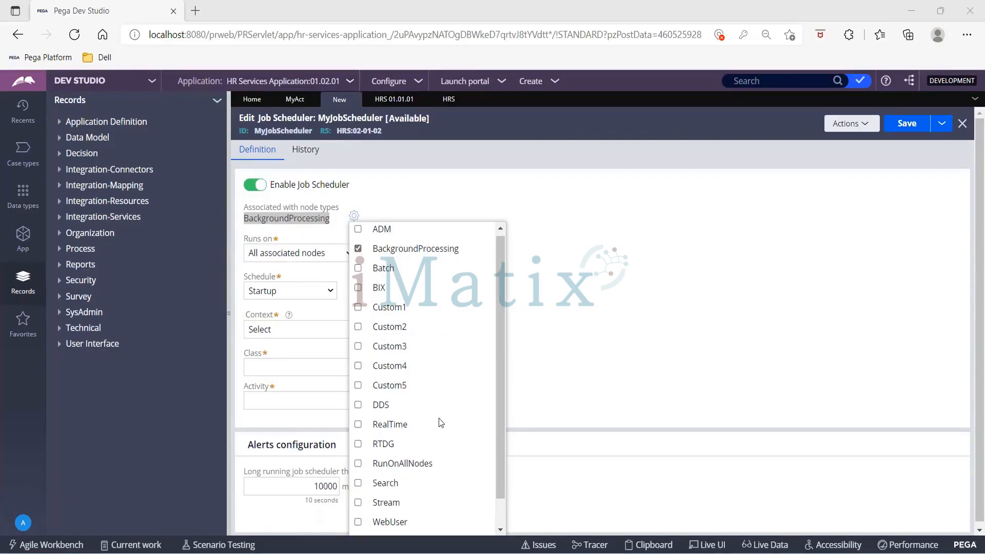
pyautogui.scroll(-2, 438, 417)
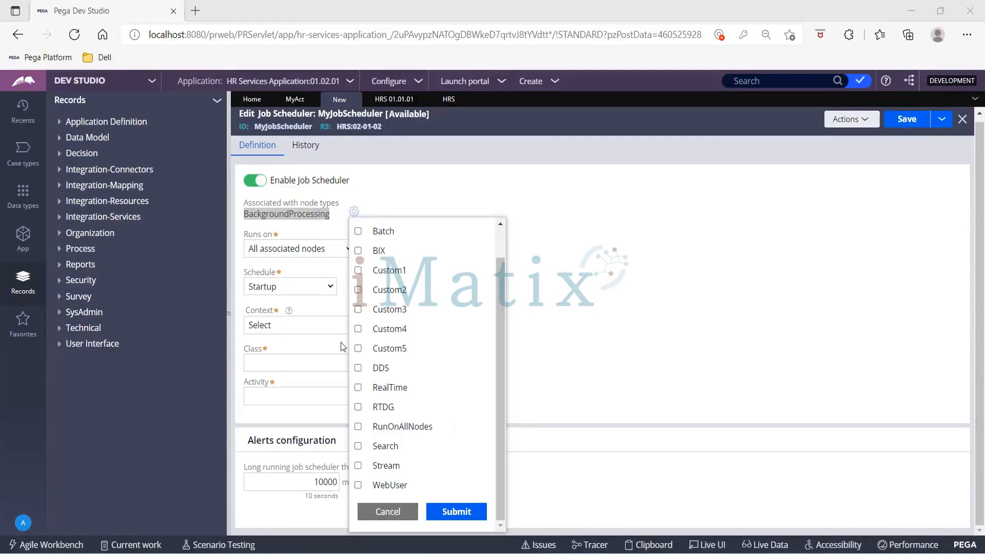
pyautogui.scroll(1, 450, 315)
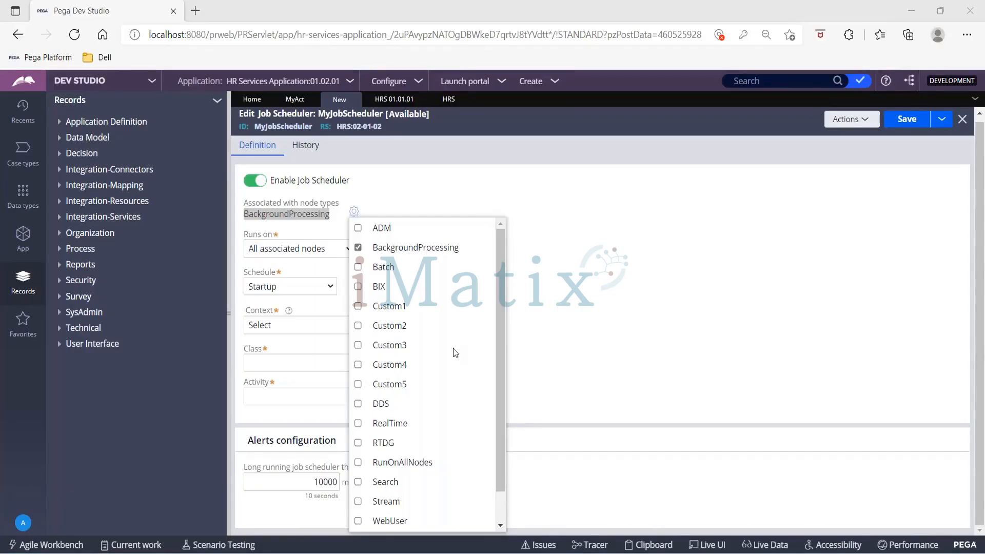
pyautogui.scroll(-2, 455, 350)
pyautogui.click(559, 373)
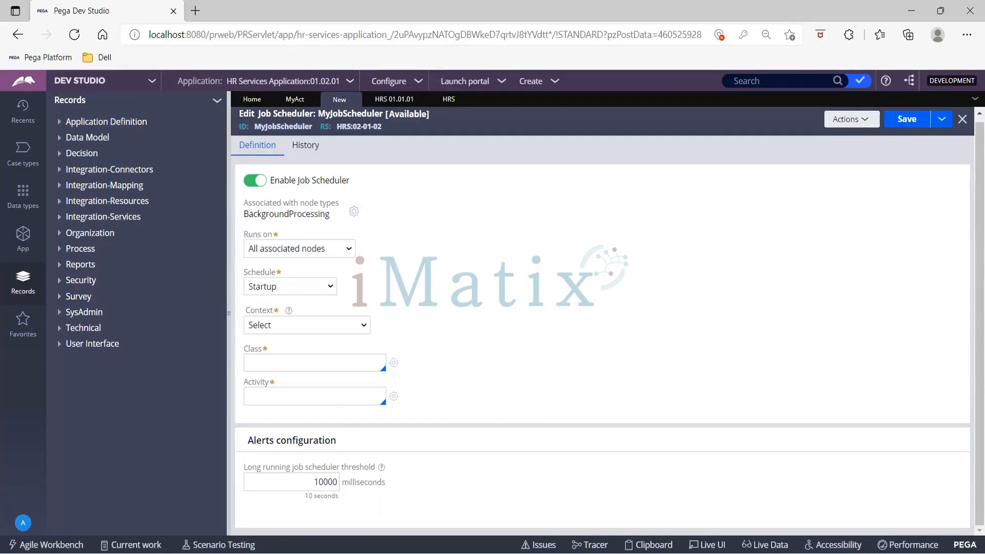
# - Compare the Runs on options, settling back on All associated nodes
pyautogui.click(298, 254)
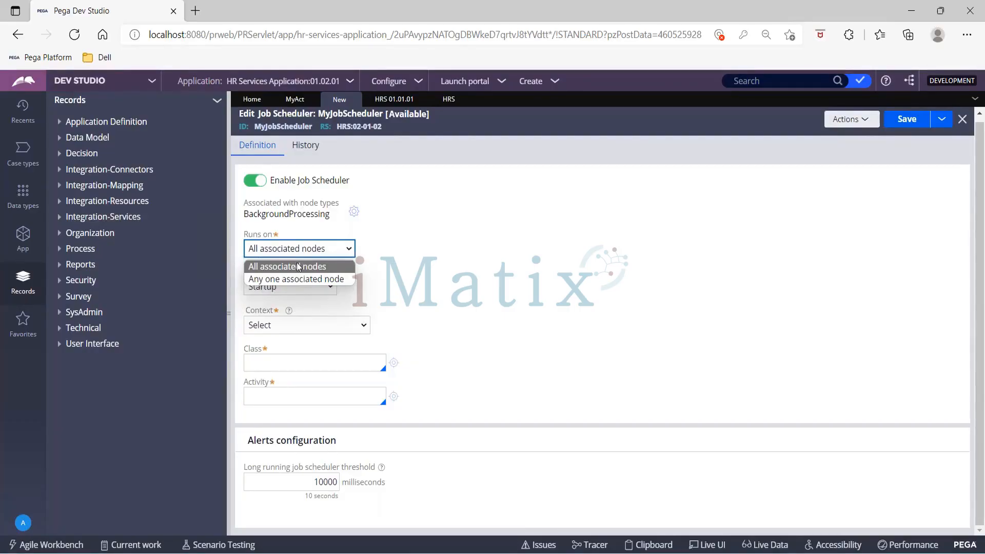
pyautogui.click(296, 268)
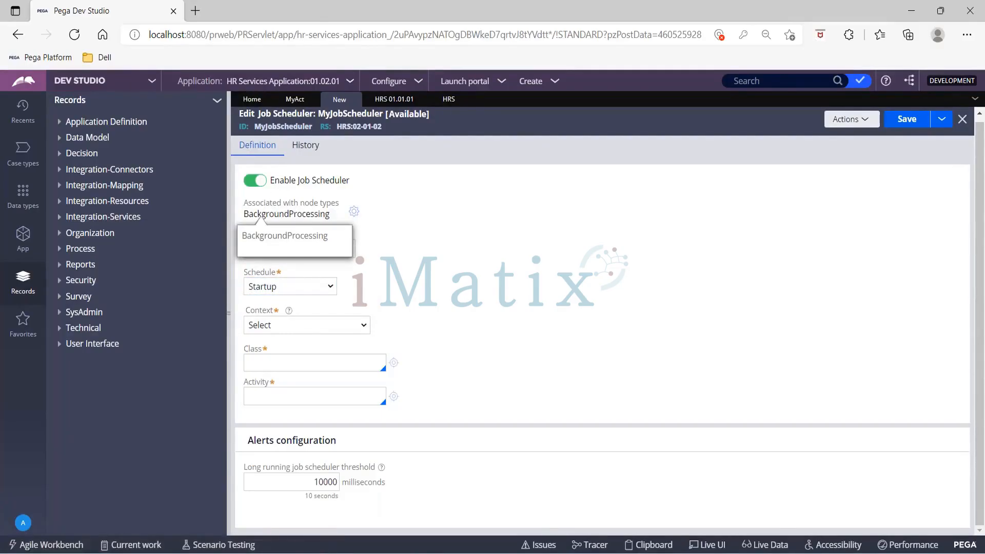
pyautogui.click(299, 250)
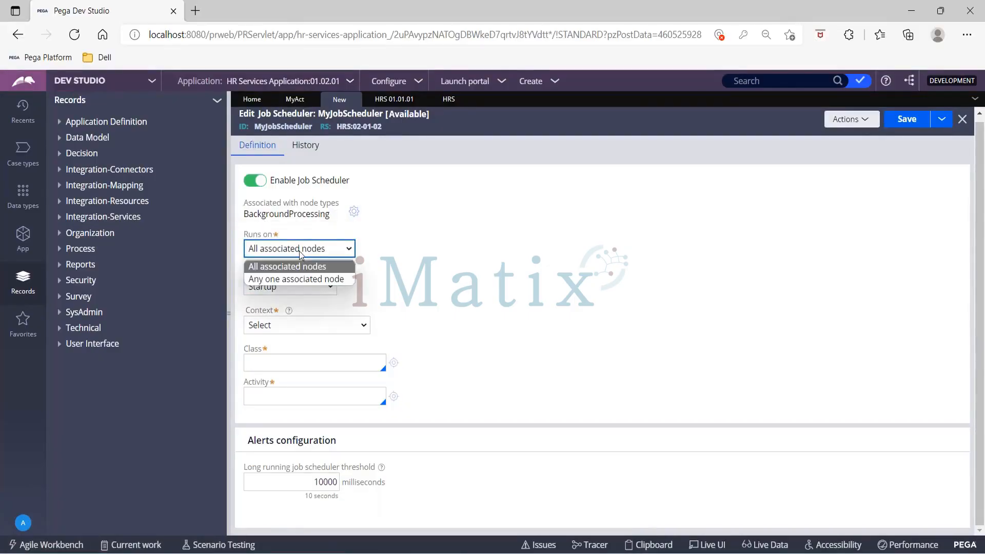
pyautogui.click(301, 279)
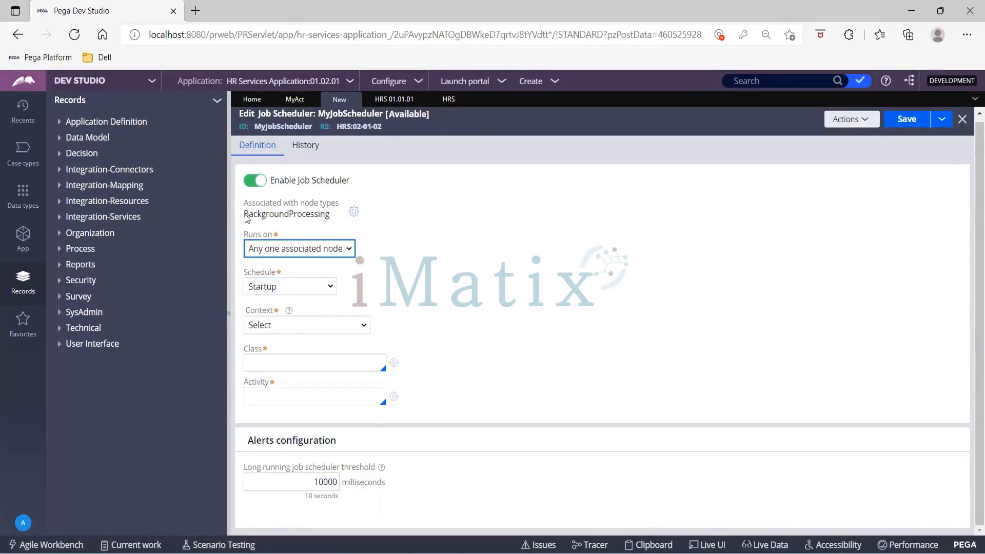
pyautogui.moveTo(249, 217); pyautogui.dragTo(342, 223)
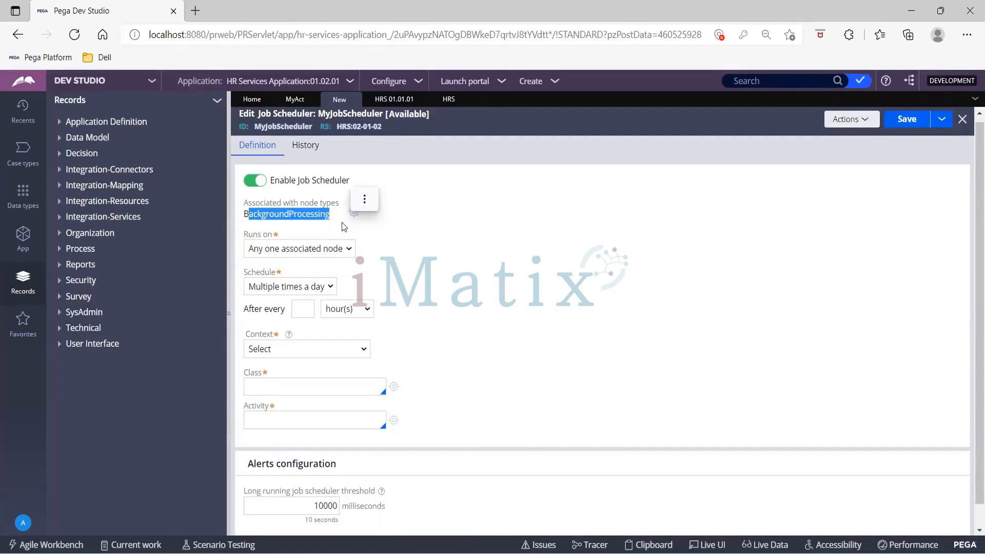
pyautogui.click(337, 250)
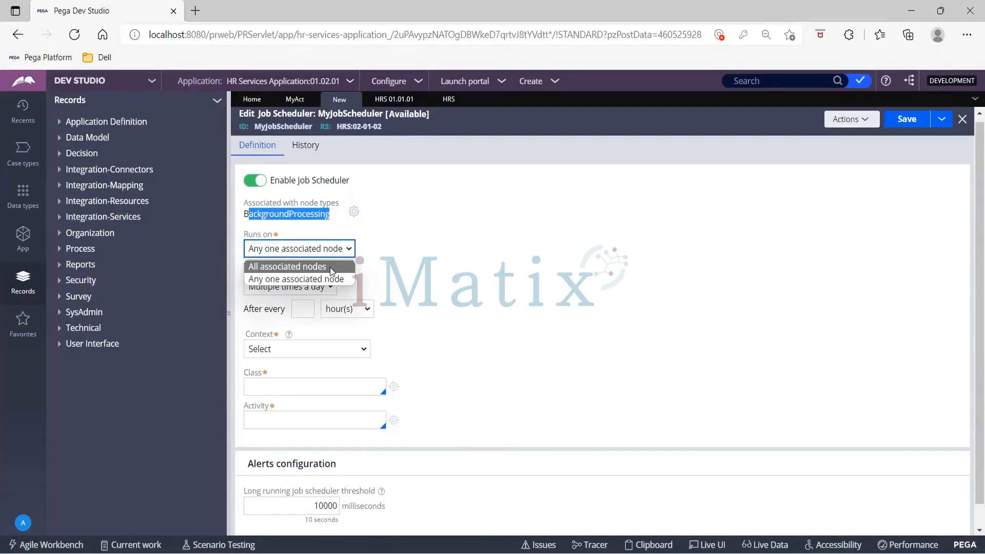
pyautogui.click(330, 267)
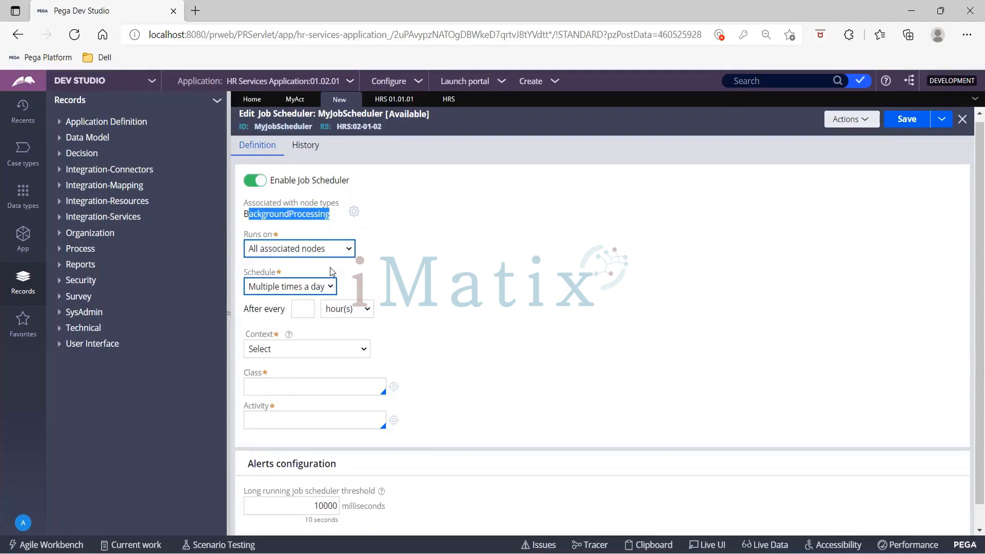
pyautogui.click(419, 279)
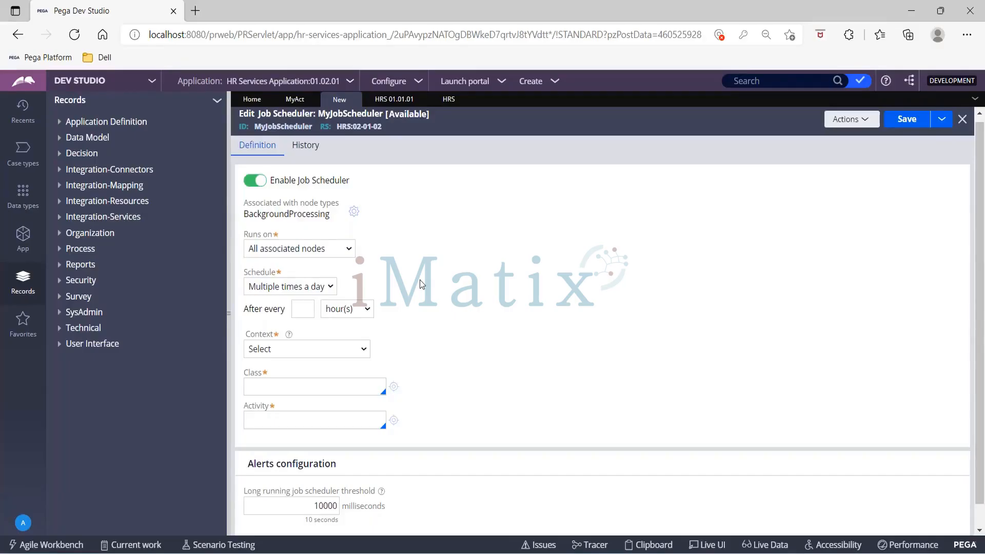
# - Recheck Runs on with any one associated node, then restore All associated nodes
pyautogui.click(300, 250)
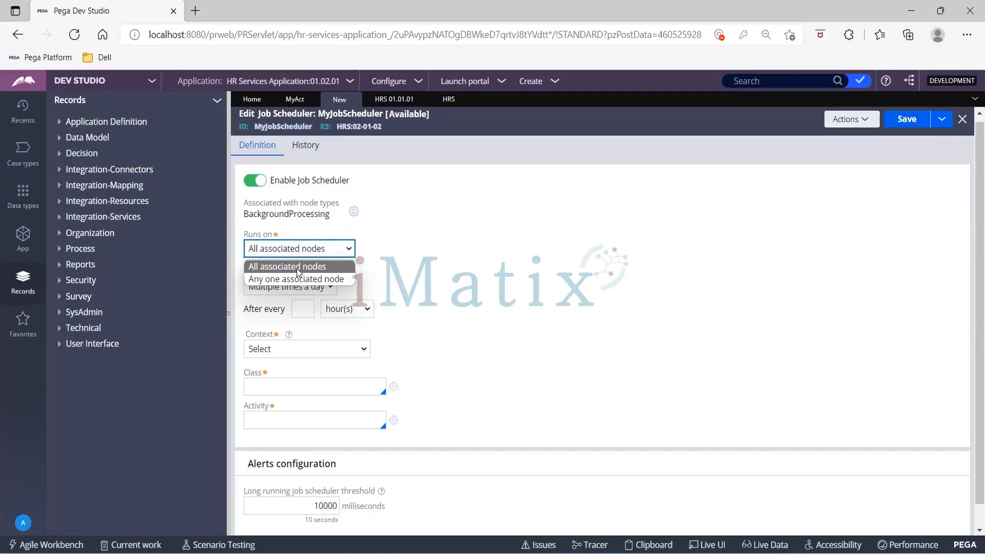
pyautogui.click(296, 271)
pyautogui.click(290, 251)
pyautogui.click(294, 279)
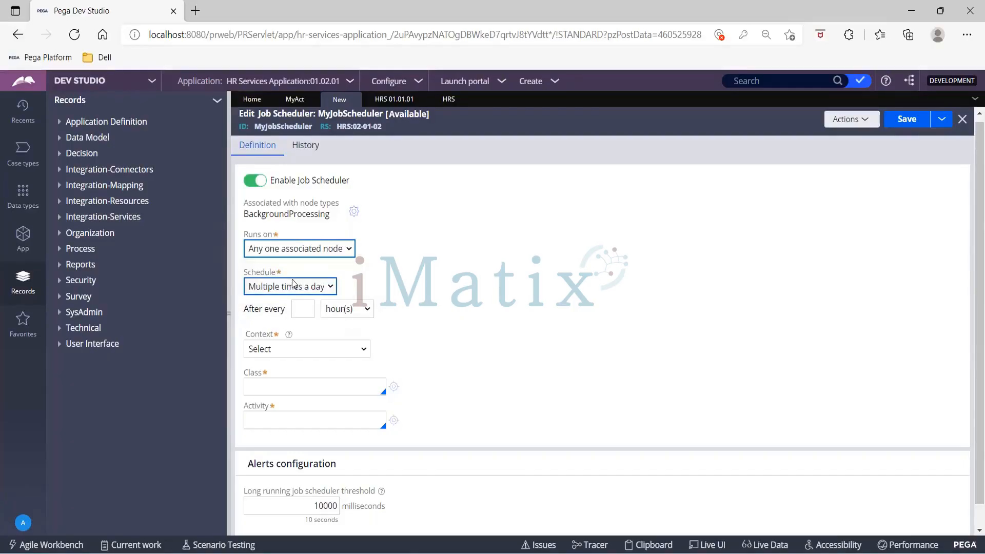
pyautogui.click(313, 249)
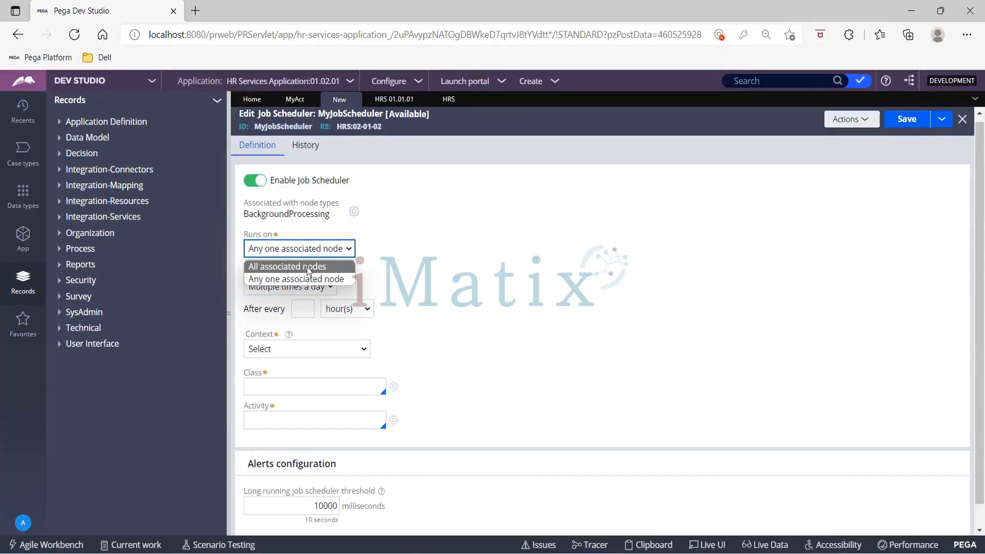
pyautogui.click(309, 268)
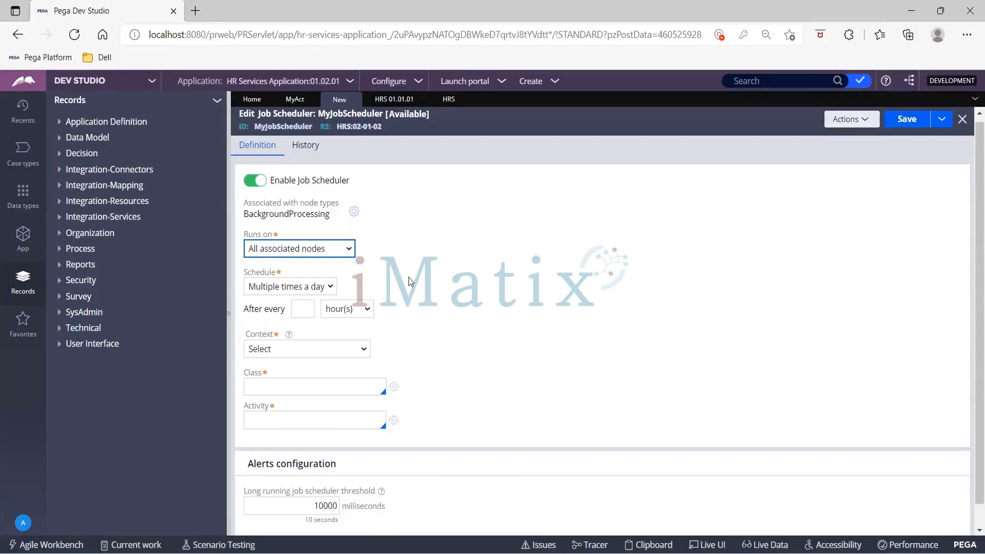
pyautogui.click(854, 121)
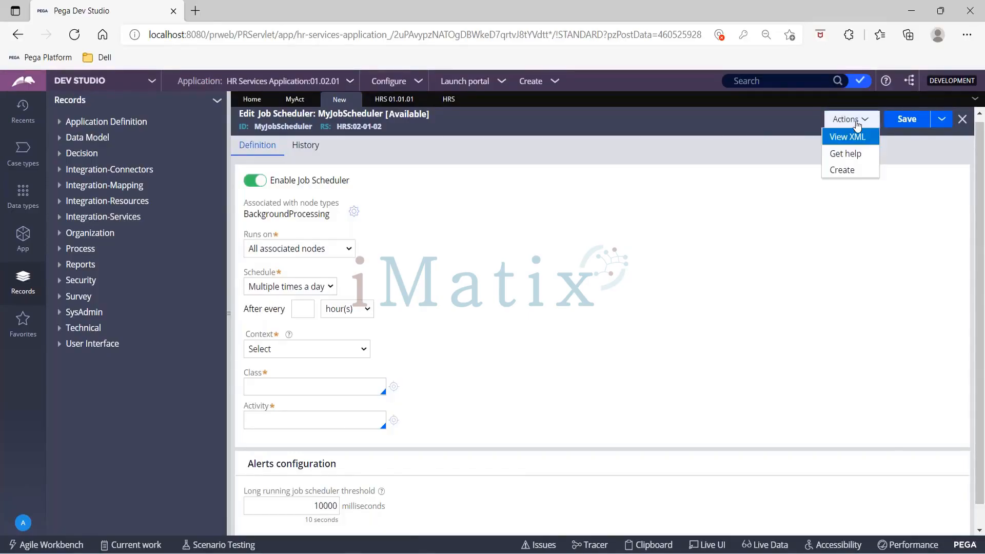
# - Consult the Job Scheduler rules help page, noting the multinode cluster sentence, then return to Dev Studio
pyautogui.click(854, 153)
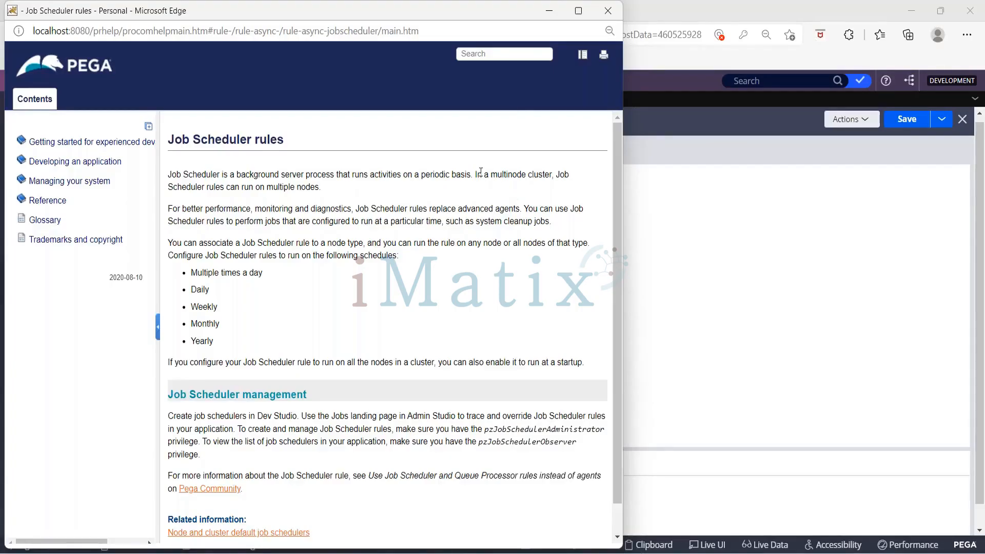
pyautogui.moveTo(476, 174); pyautogui.dragTo(579, 178)
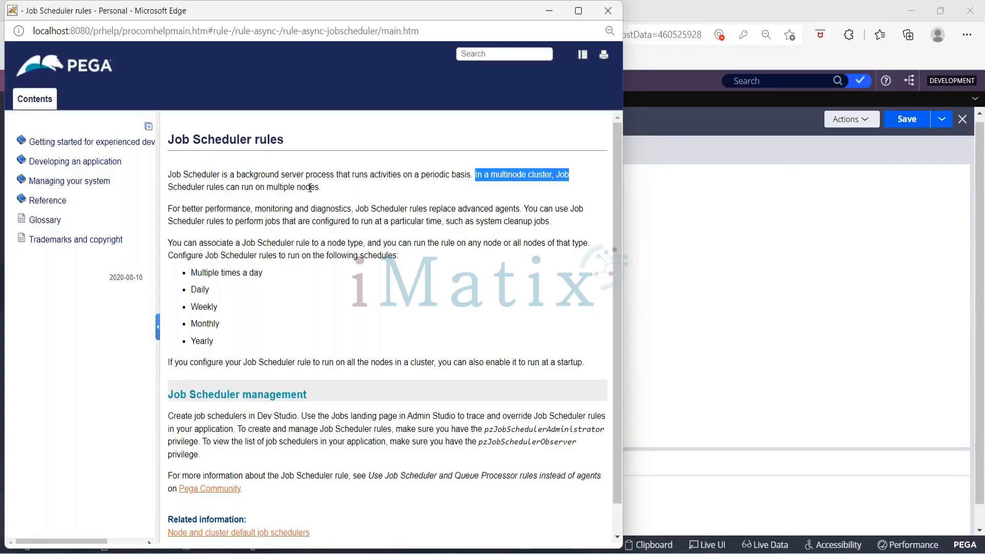
pyautogui.click(697, 245)
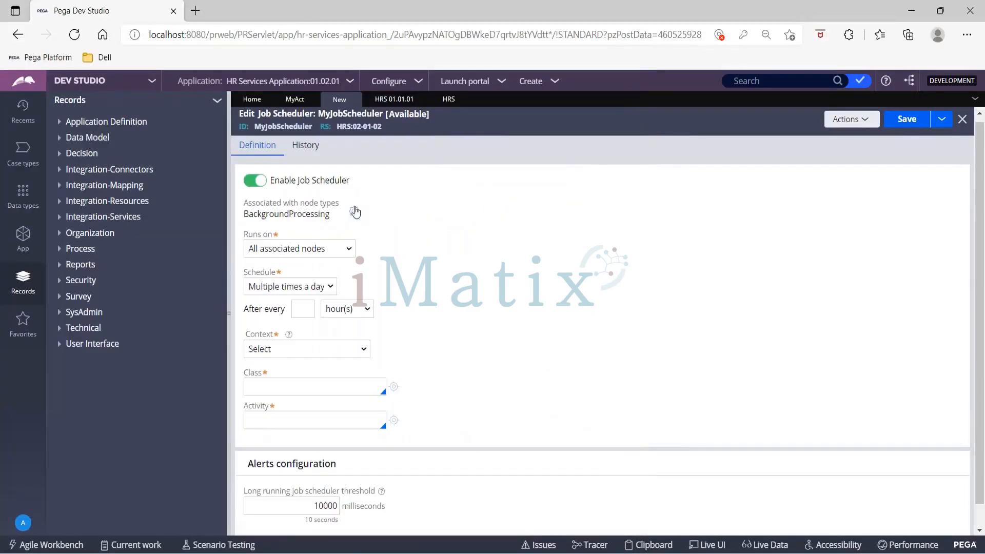
pyautogui.click(354, 211)
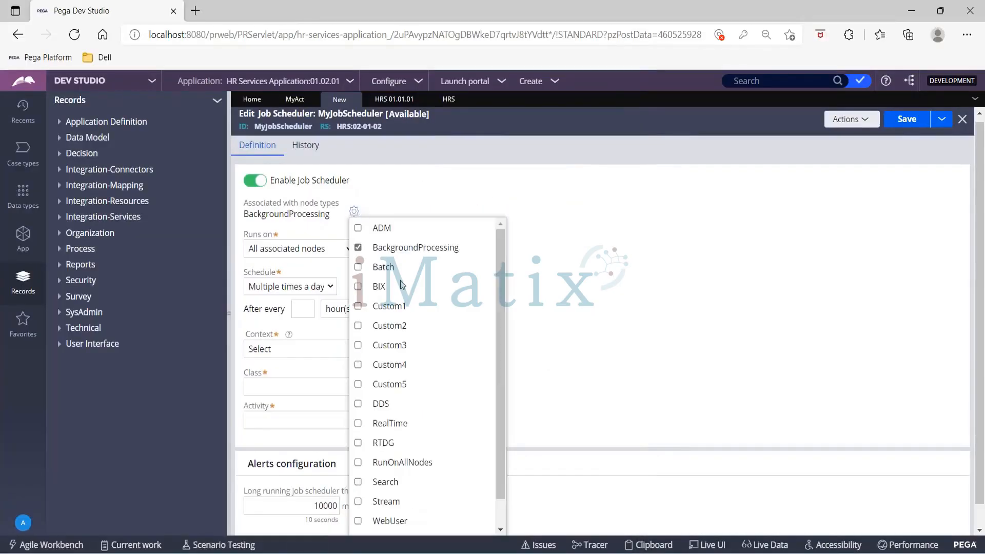
pyautogui.click(649, 268)
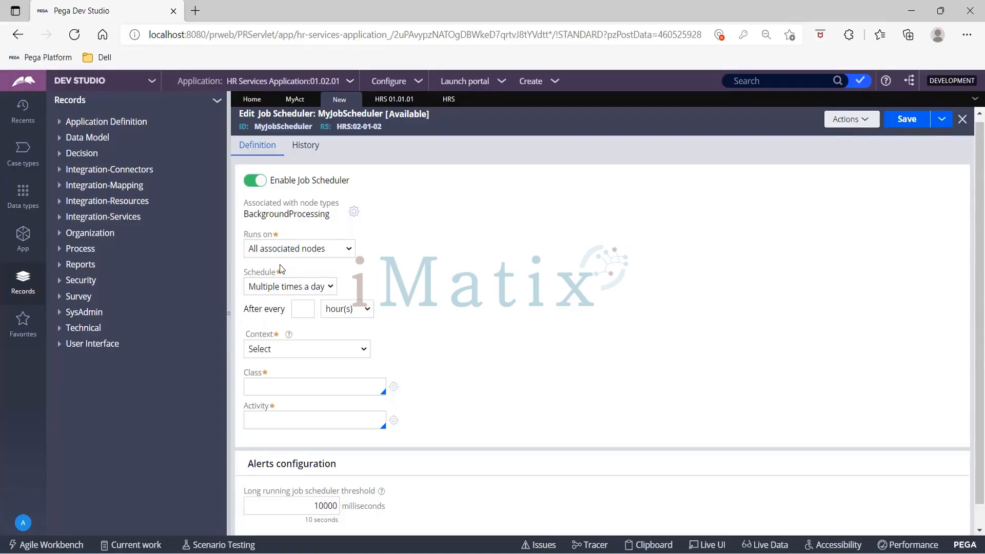
# - Browse the Schedule options and temporarily set the schedule to Startup
pyautogui.click(300, 287)
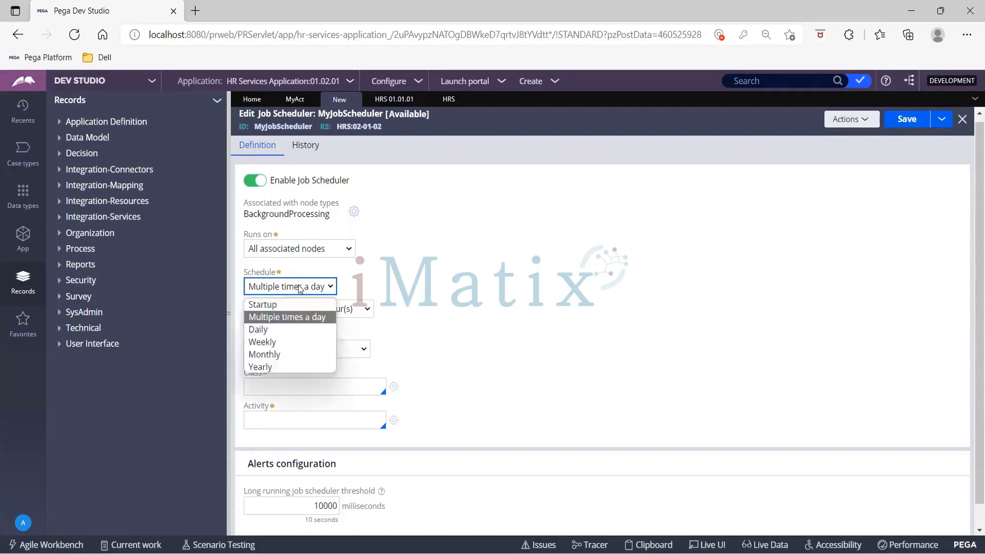
pyautogui.click(309, 267)
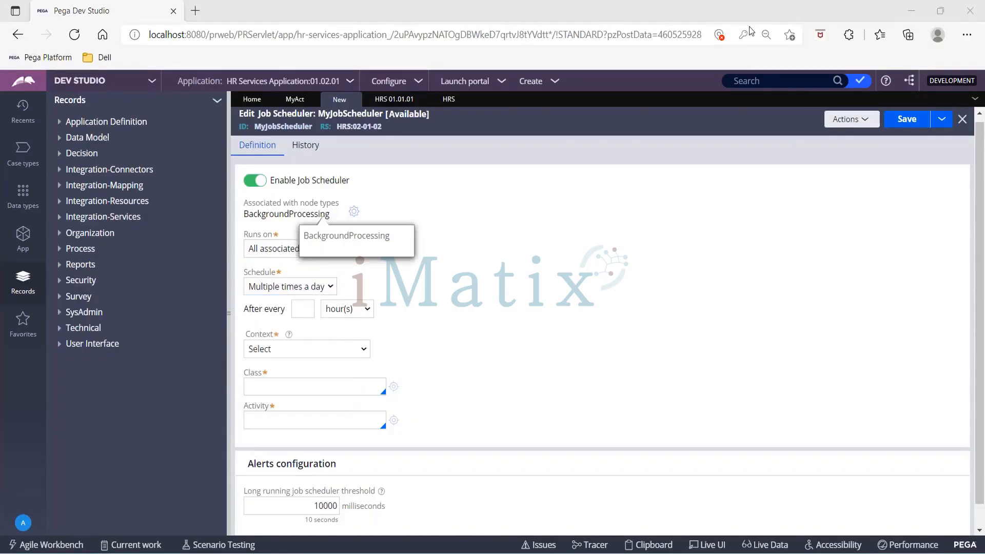
pyautogui.click(301, 288)
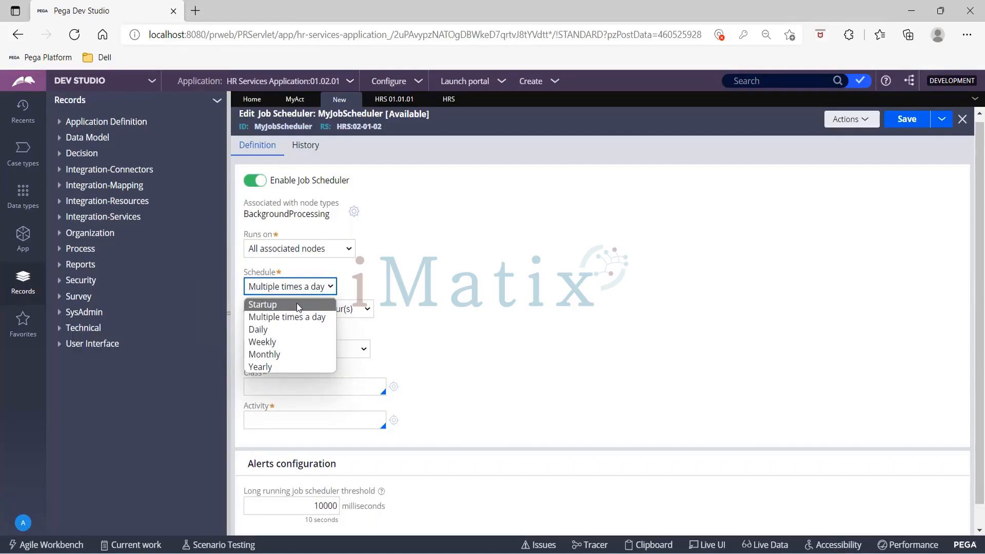
pyautogui.click(761, 14)
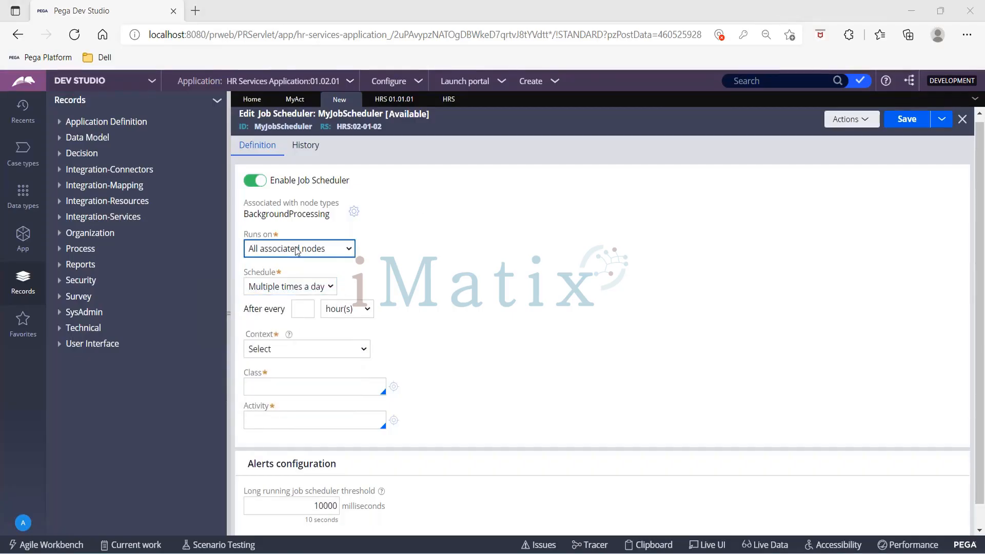
pyautogui.click(276, 288)
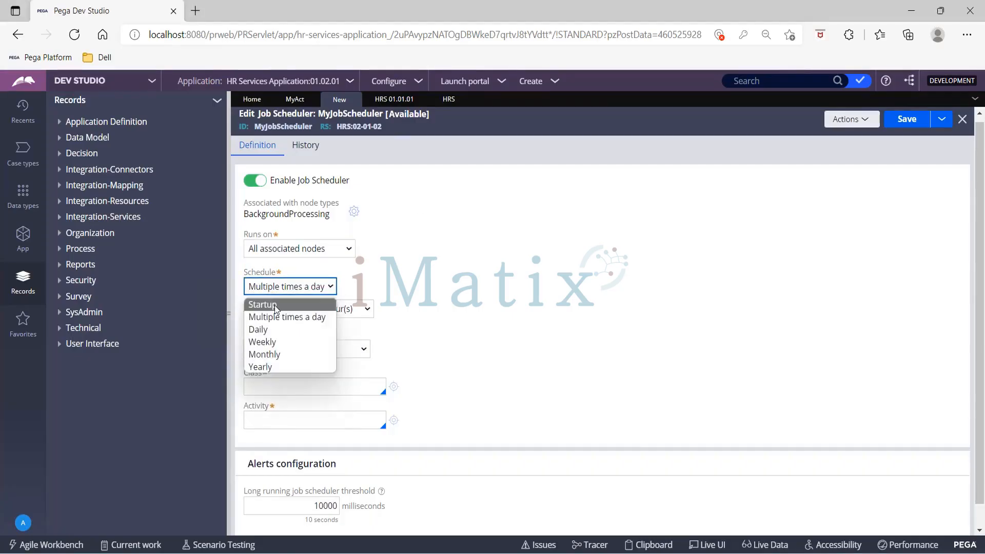
pyautogui.click(275, 306)
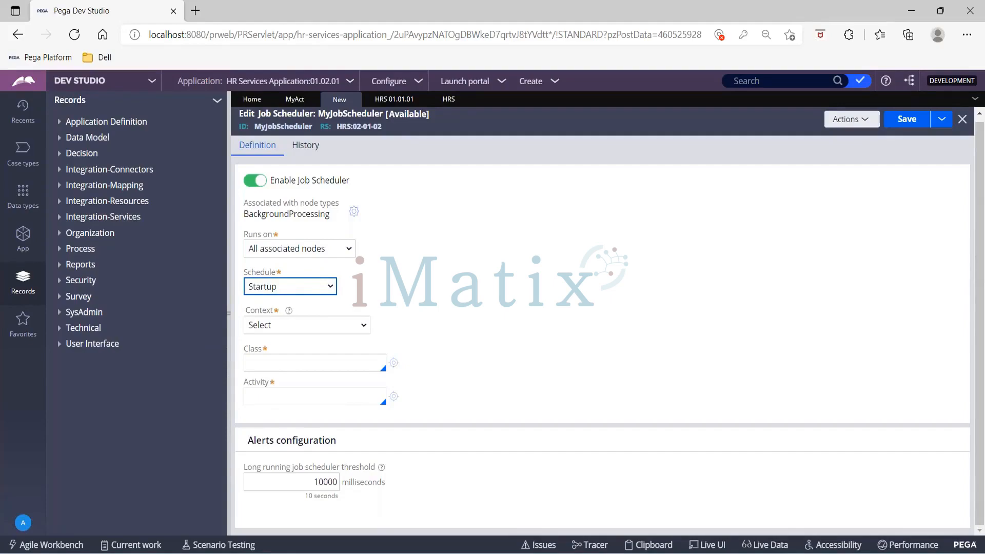
# - Switch the schedule to Multiple times a day, repeating every 2 hour(s)
pyautogui.click(300, 288)
pyautogui.click(300, 318)
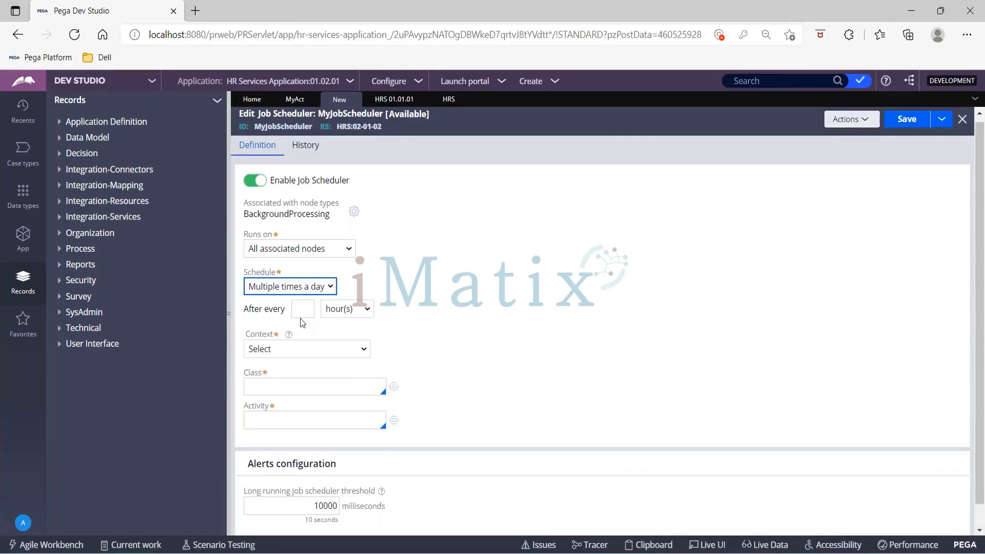
pyautogui.click(362, 311)
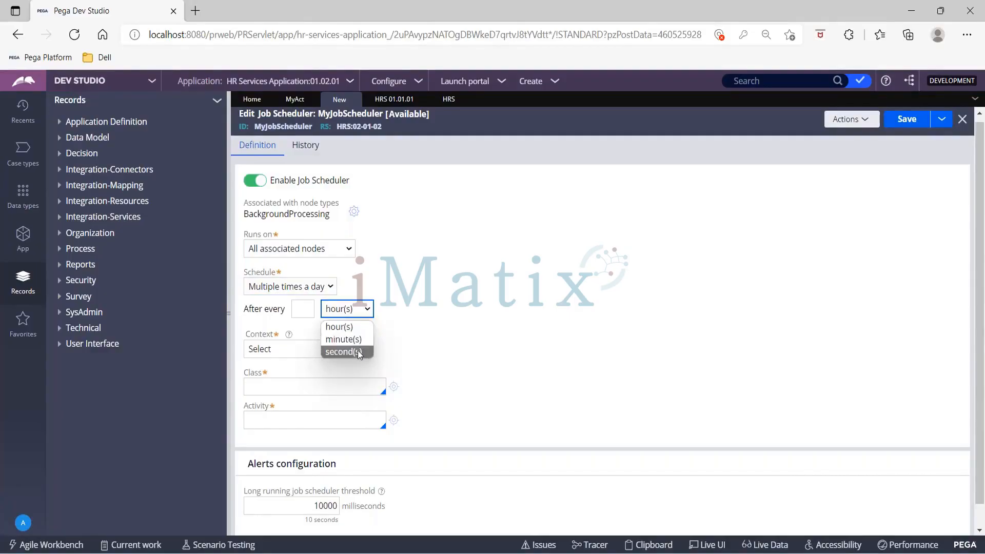
pyautogui.click(303, 310)
pyautogui.write('2')
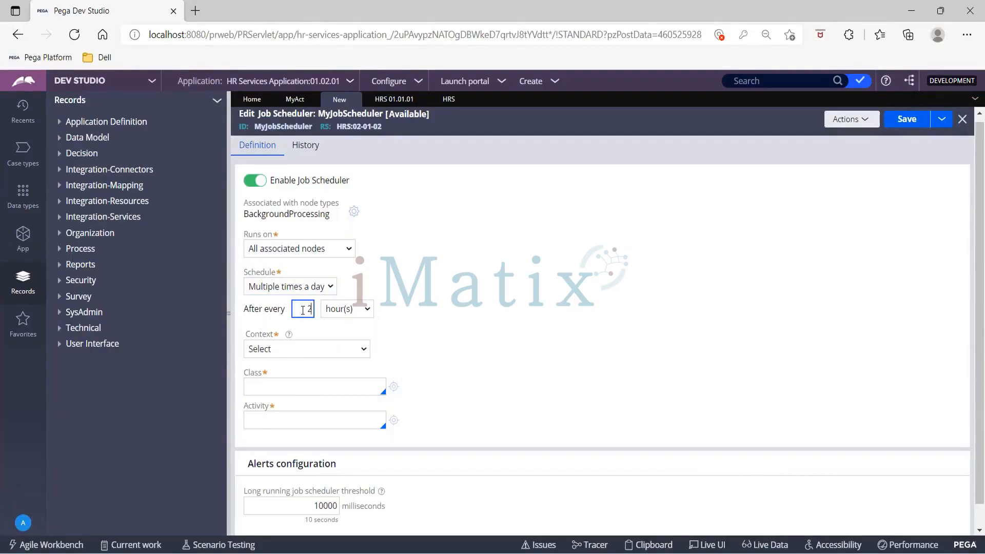
pyautogui.press('Tab')
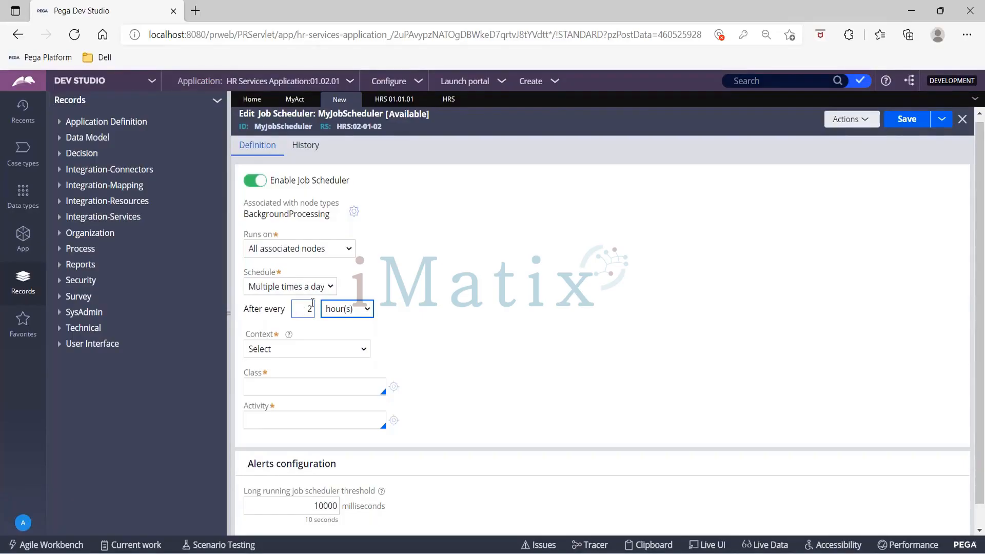
pyautogui.click(311, 290)
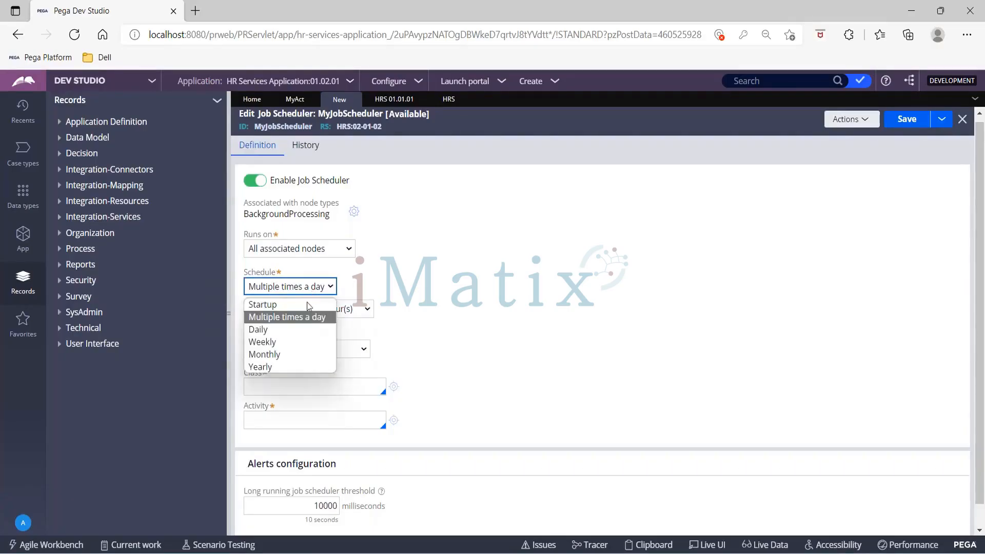
# - Switch MyJobScheduler to a Daily schedule every 2 days, running every weekday
pyautogui.click(306, 329)
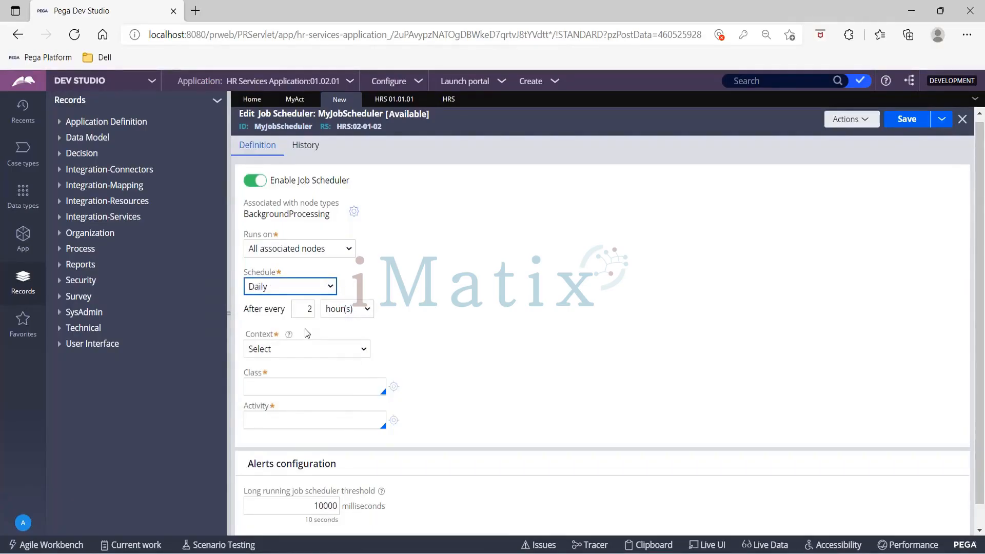
pyautogui.click(340, 310)
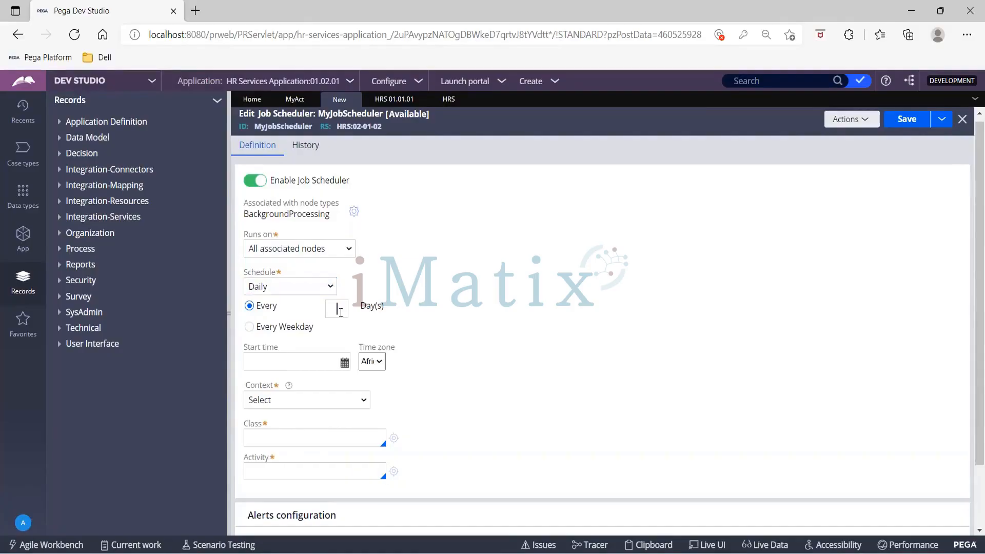
pyautogui.write('2')
pyautogui.click(250, 327)
# - Pick a start time and browse the time zones, keeping the Indian time zone
pyautogui.click(343, 363)
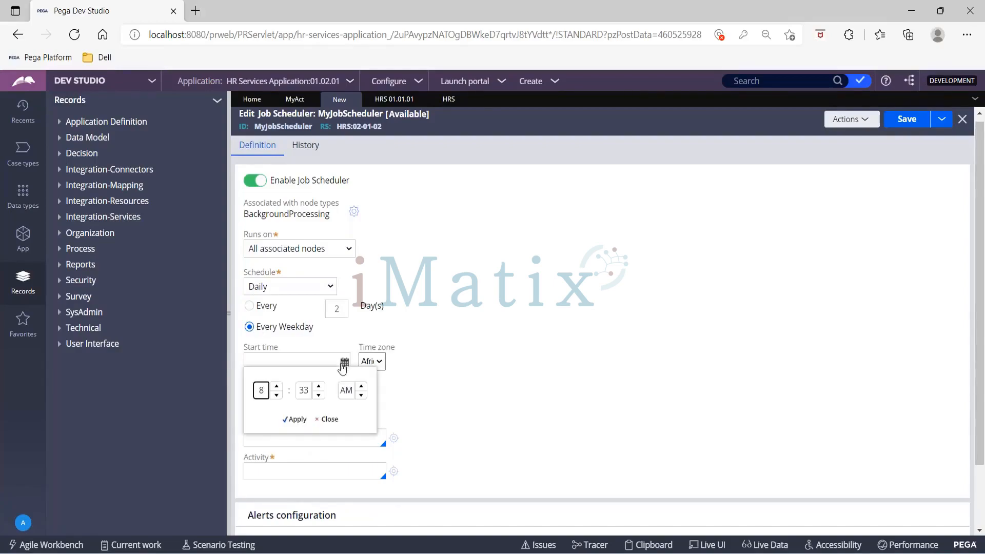
pyautogui.click(380, 363)
pyautogui.scroll(-20, 408, 242)
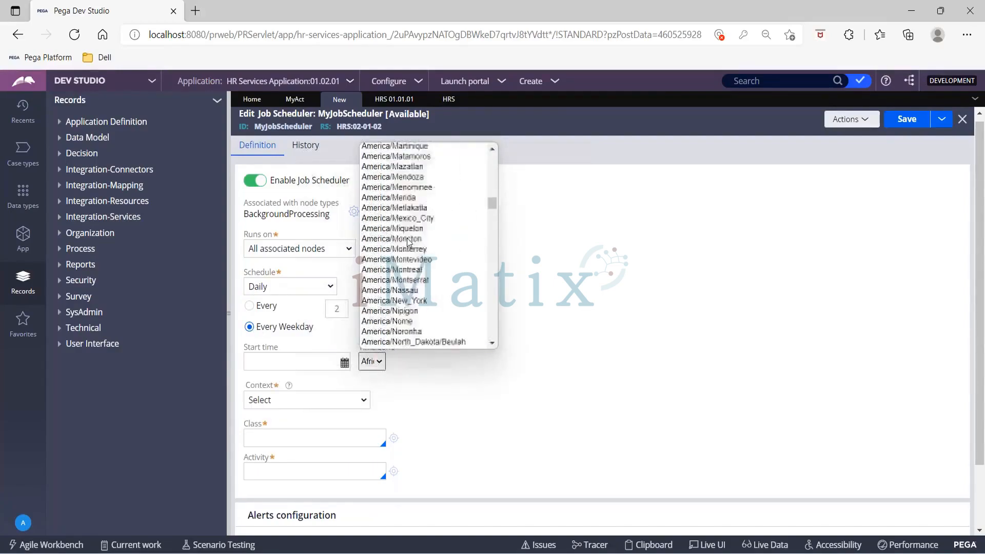
pyautogui.scroll(-20, 409, 242)
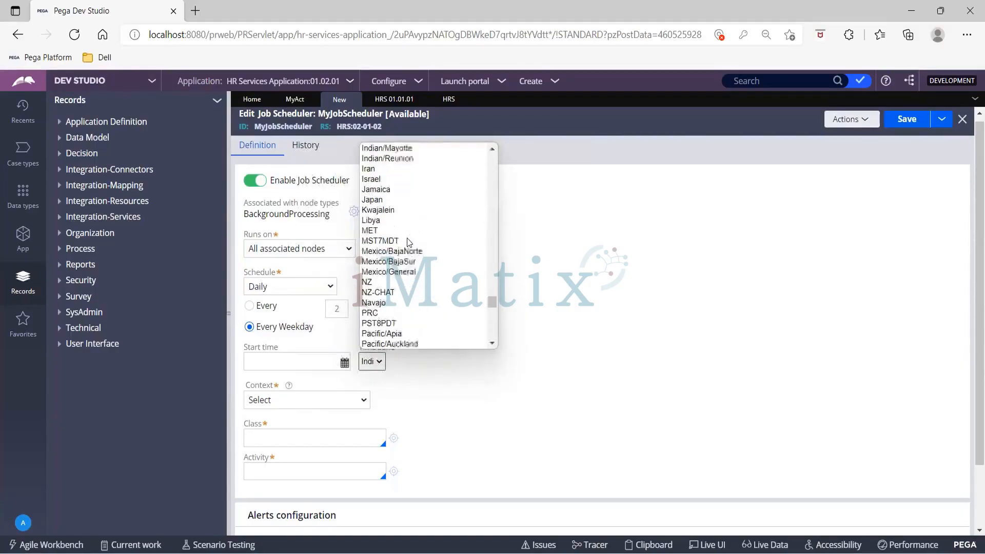
pyautogui.scroll(10, 409, 242)
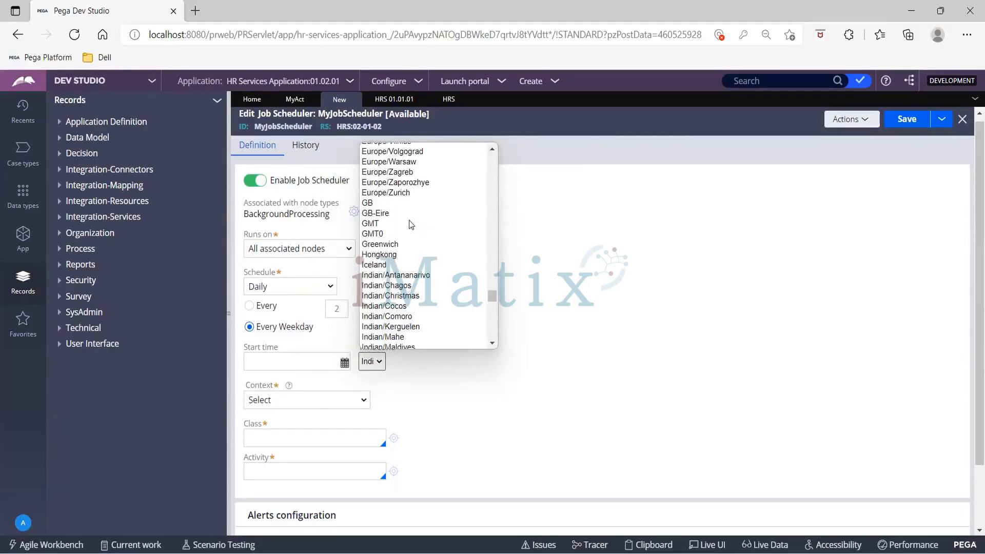
pyautogui.scroll(-3, 410, 224)
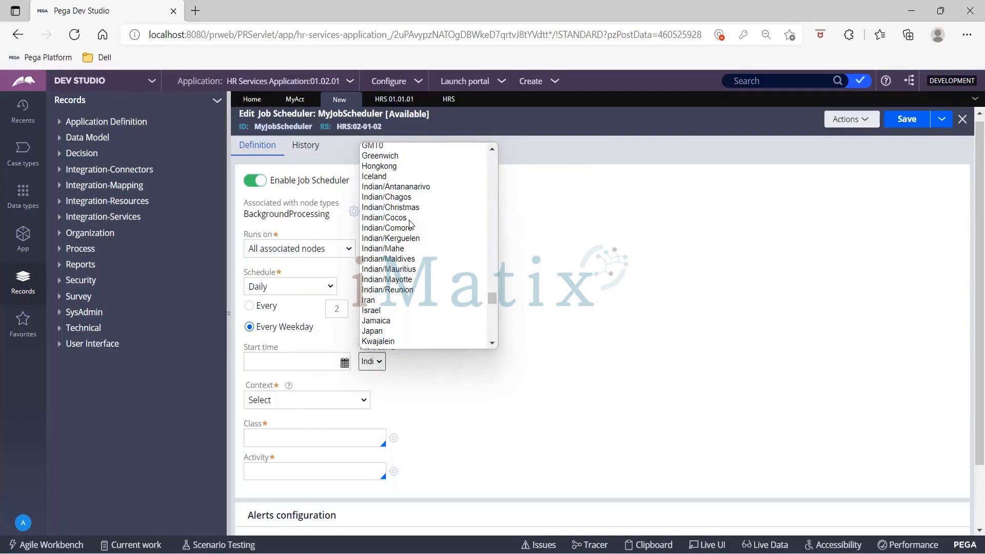
pyautogui.click(451, 398)
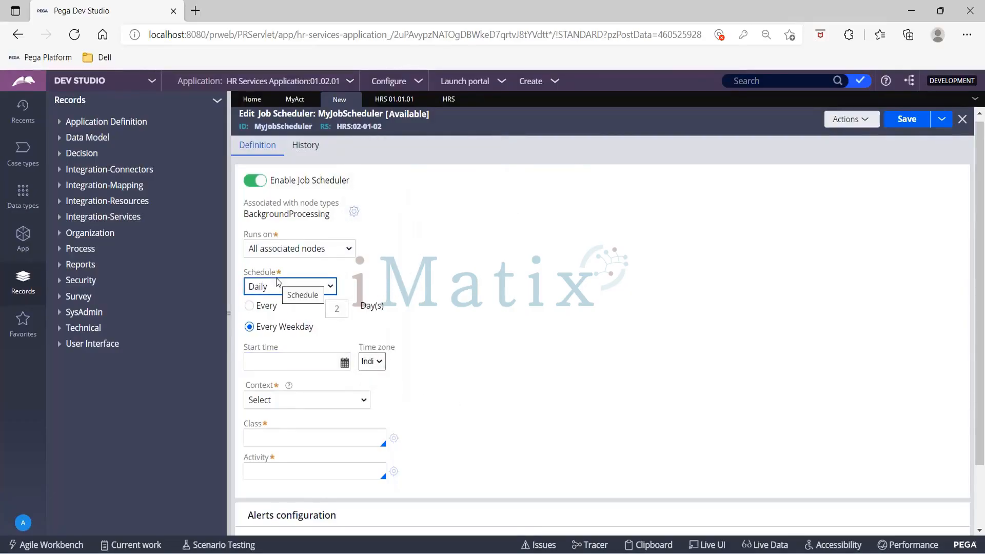
pyautogui.click(322, 286)
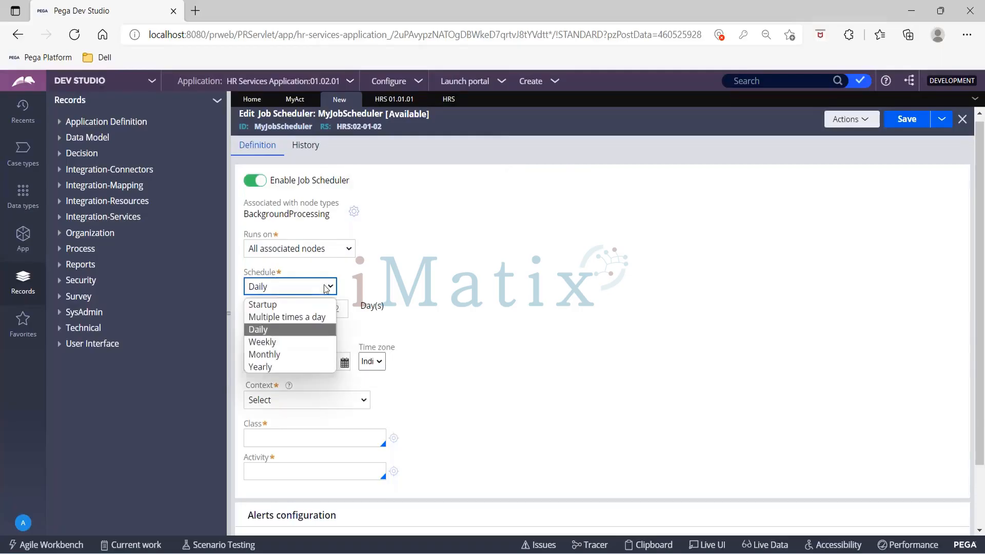
# - Try a Weekly schedule repeating every 1 week on Monday and Thursday
pyautogui.click(287, 343)
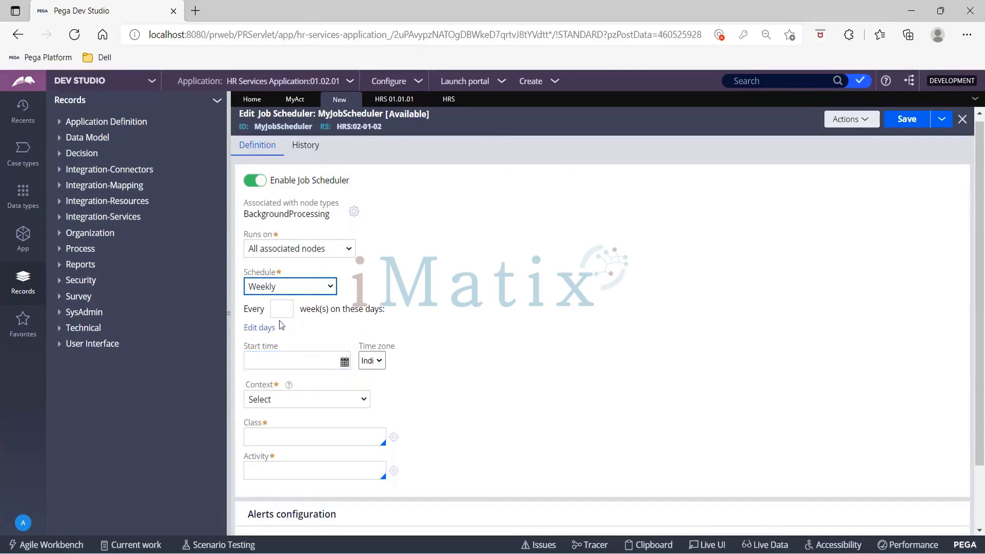
pyautogui.click(277, 308)
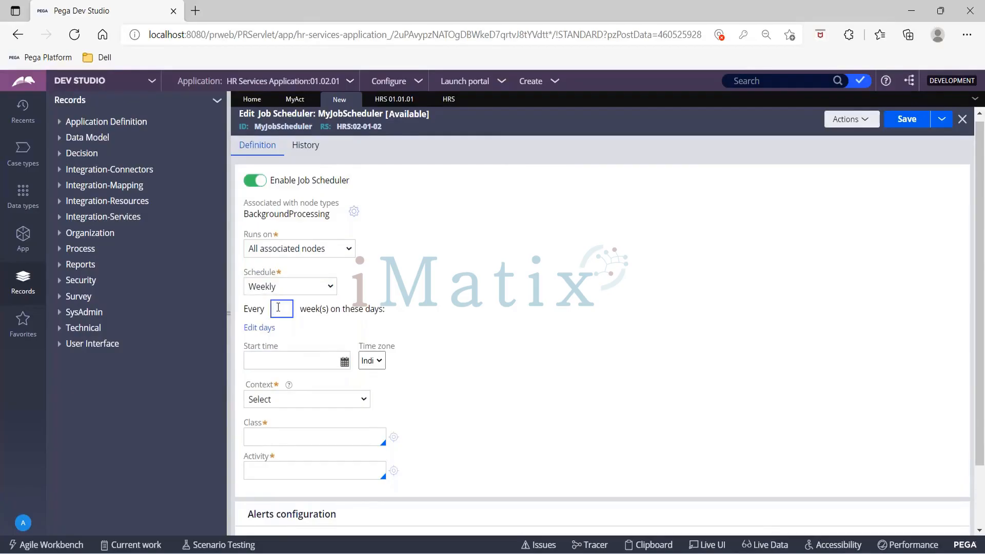
pyautogui.write('1')
pyautogui.click(266, 329)
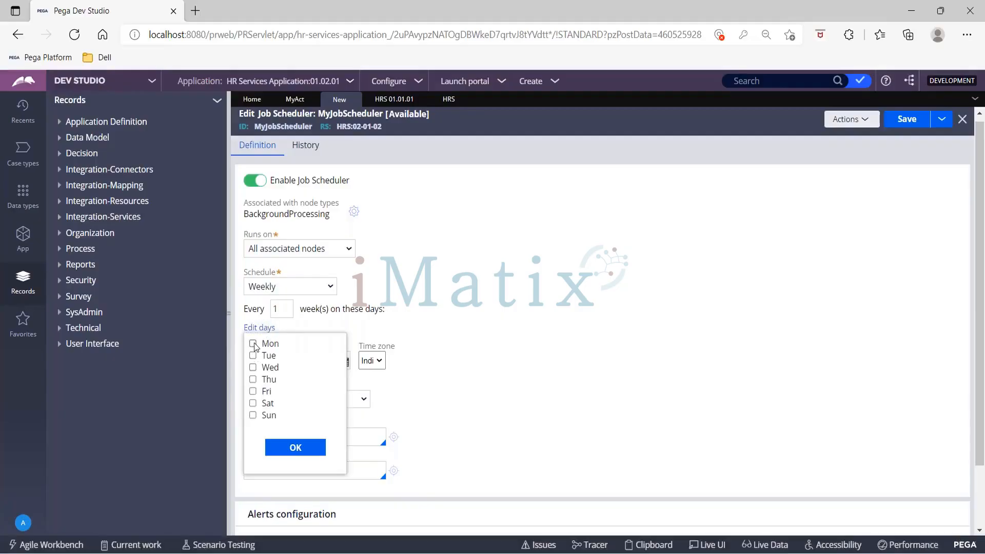
pyautogui.click(253, 343)
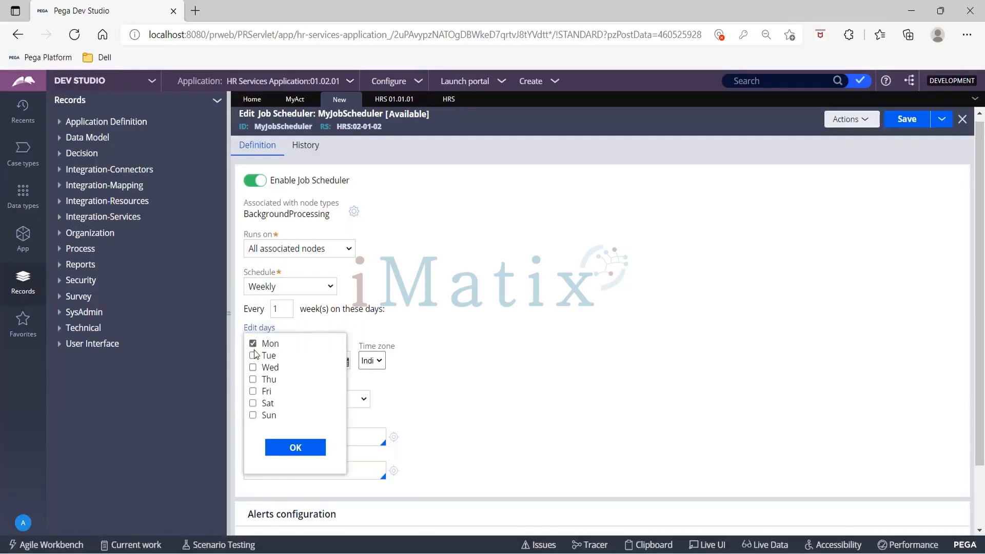
pyautogui.click(253, 381)
# - Change the schedule frequency from Weekly to Monthly
pyautogui.click(282, 307)
pyautogui.click(302, 286)
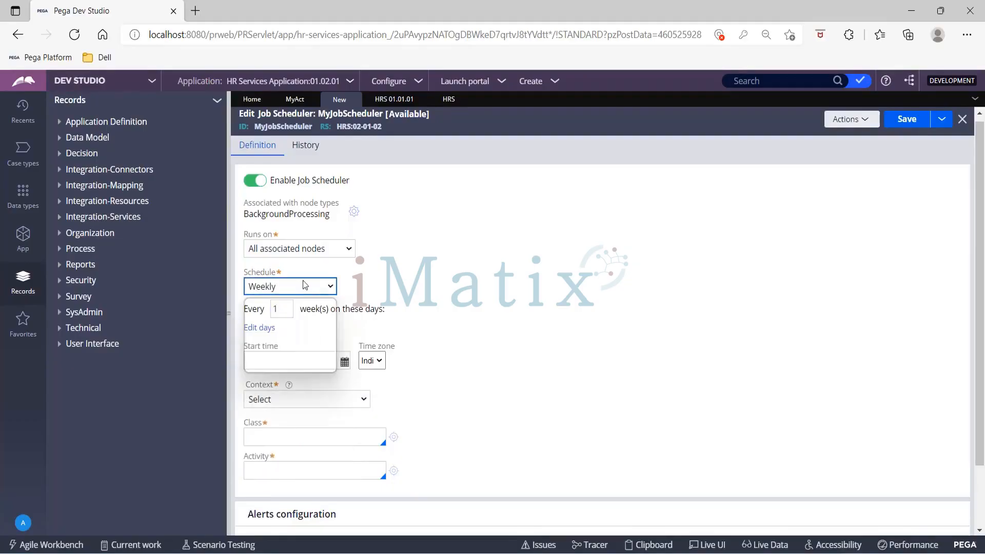
pyautogui.click(283, 355)
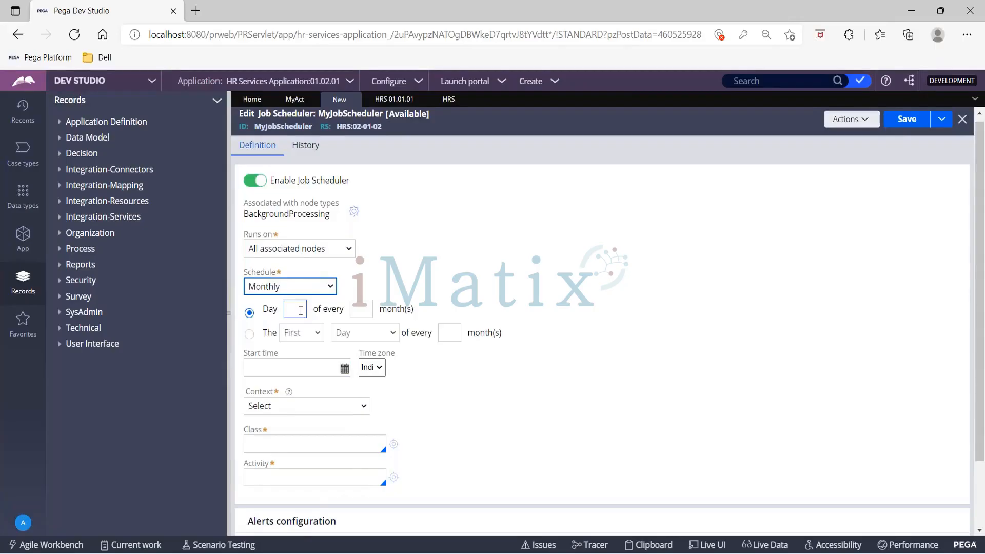
# - Enter day 31 of every 1 month for the monthly schedule
pyautogui.click(297, 309)
pyautogui.rightClick(299, 309)
pyautogui.click(650, 289)
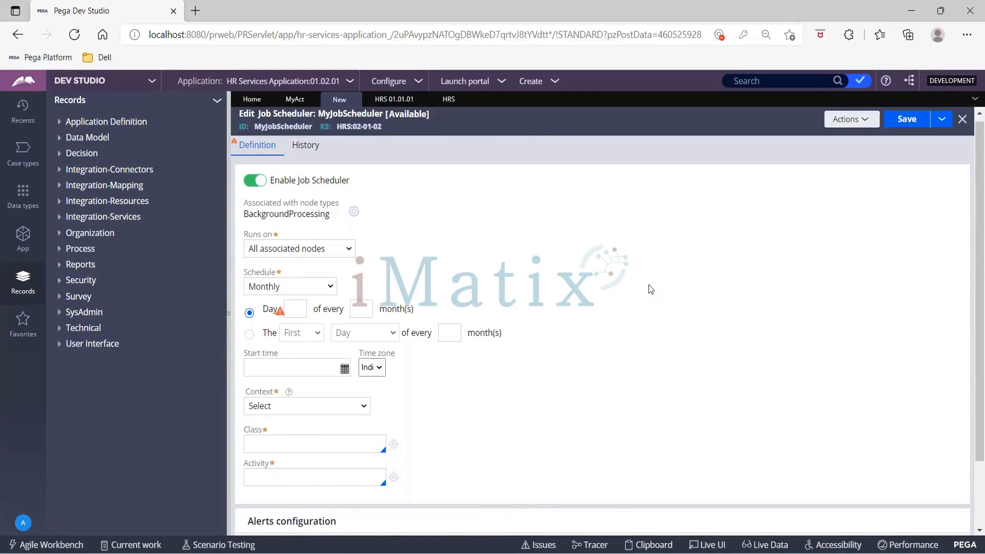
pyautogui.click(302, 309)
pyautogui.write('31')
pyautogui.press('Tab')
pyautogui.write('1')
# - Switch to the relative pattern: the Last Weekday of every 1 month
pyautogui.click(249, 333)
pyautogui.click(301, 332)
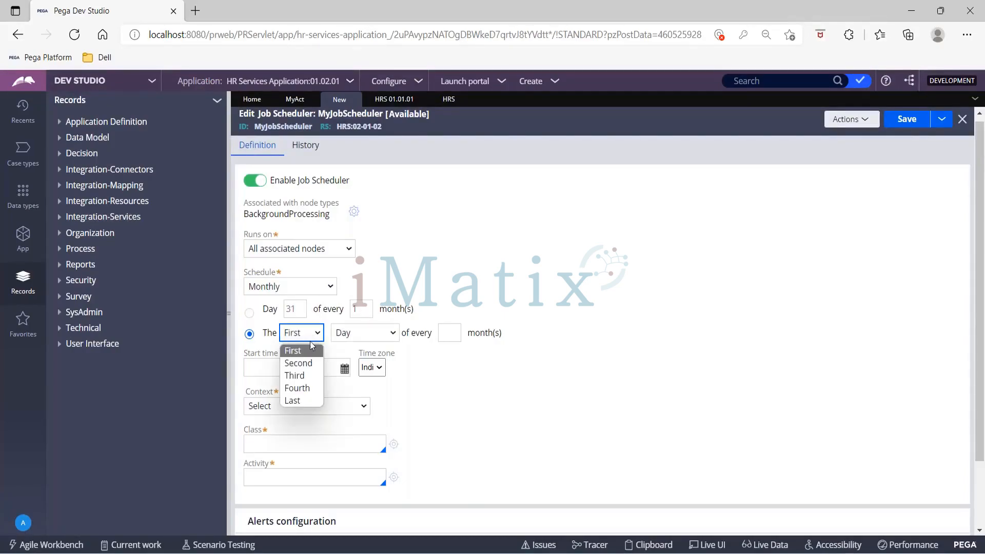
pyautogui.click(304, 399)
pyautogui.click(392, 333)
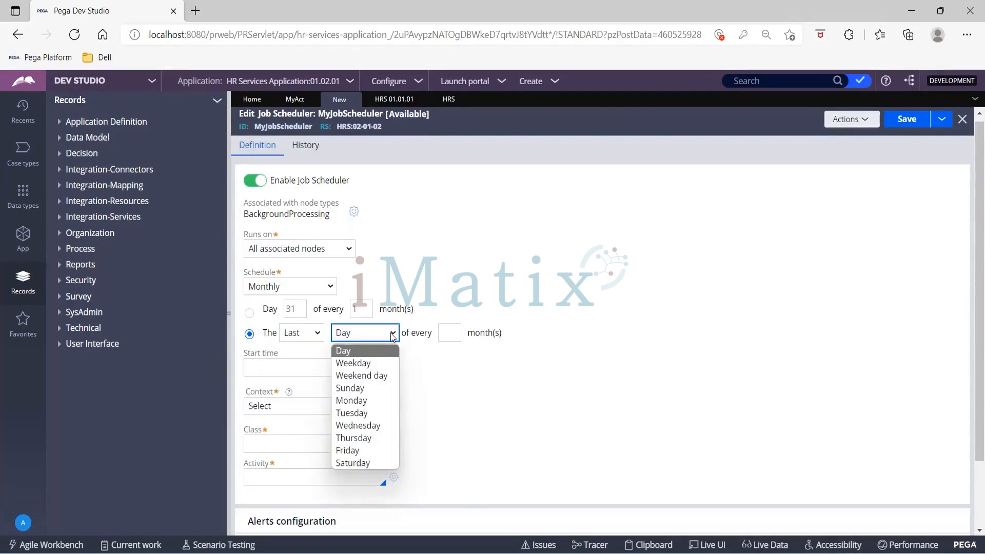
pyautogui.click(378, 364)
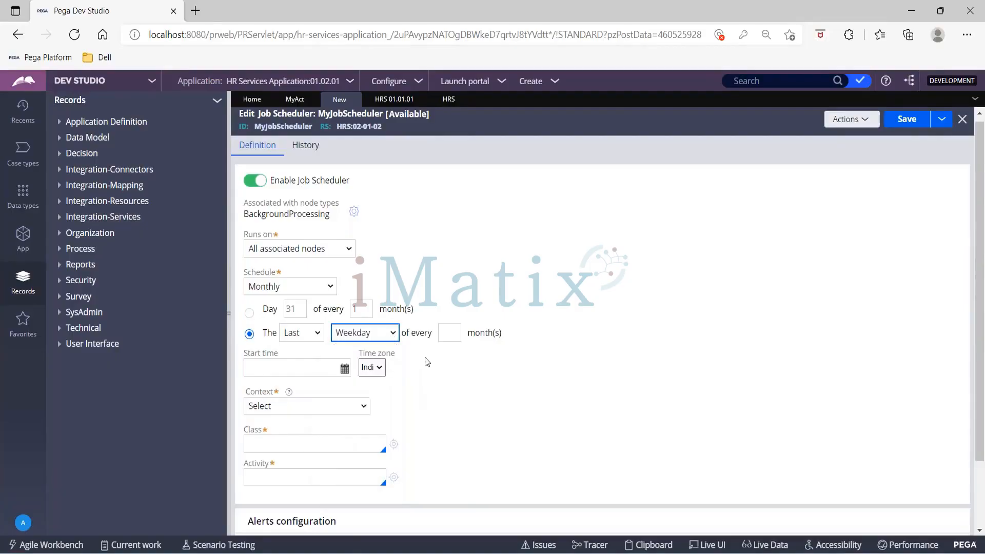
pyautogui.click(449, 332)
pyautogui.write('1')
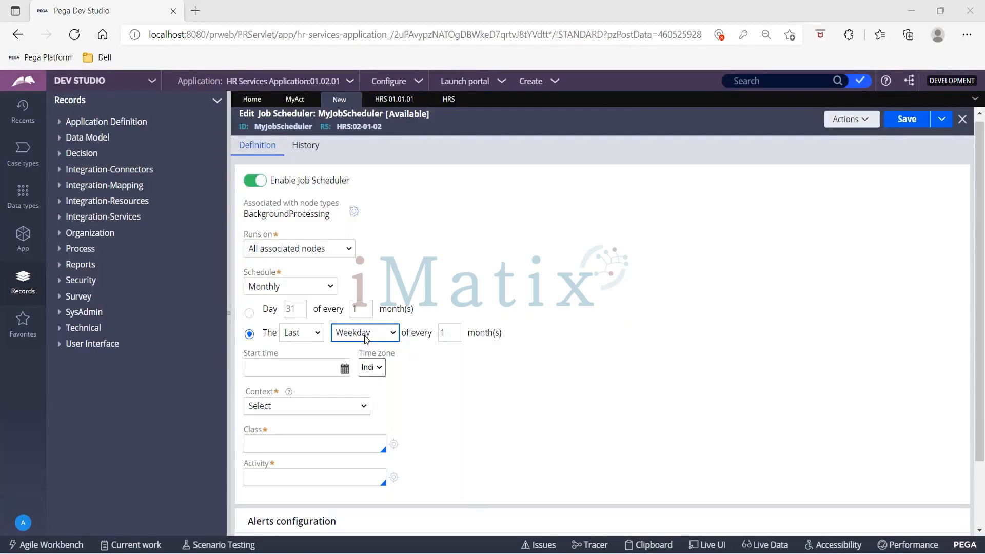
# - Switch to a Yearly schedule on March 31, dismissing the antivirus notification
pyautogui.click(318, 287)
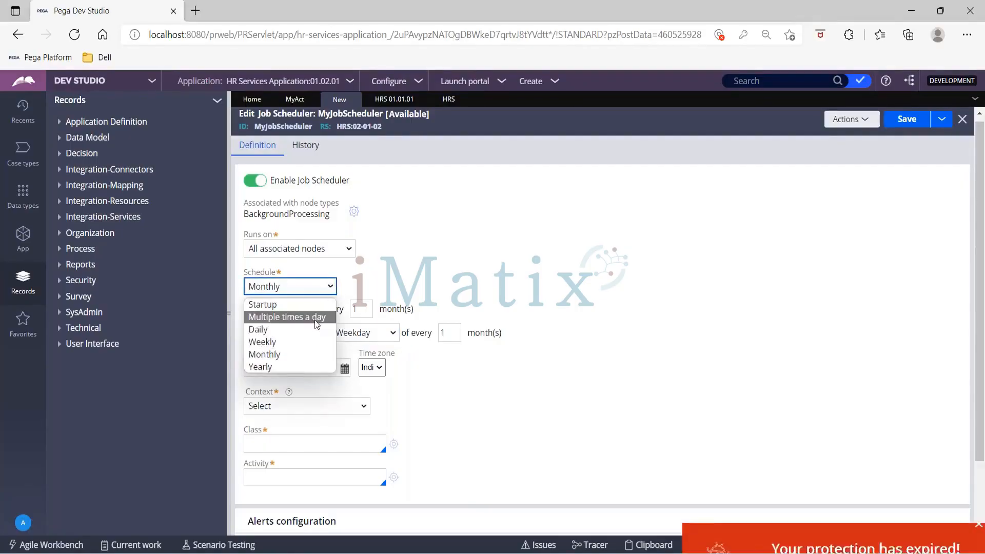
pyautogui.click(295, 290)
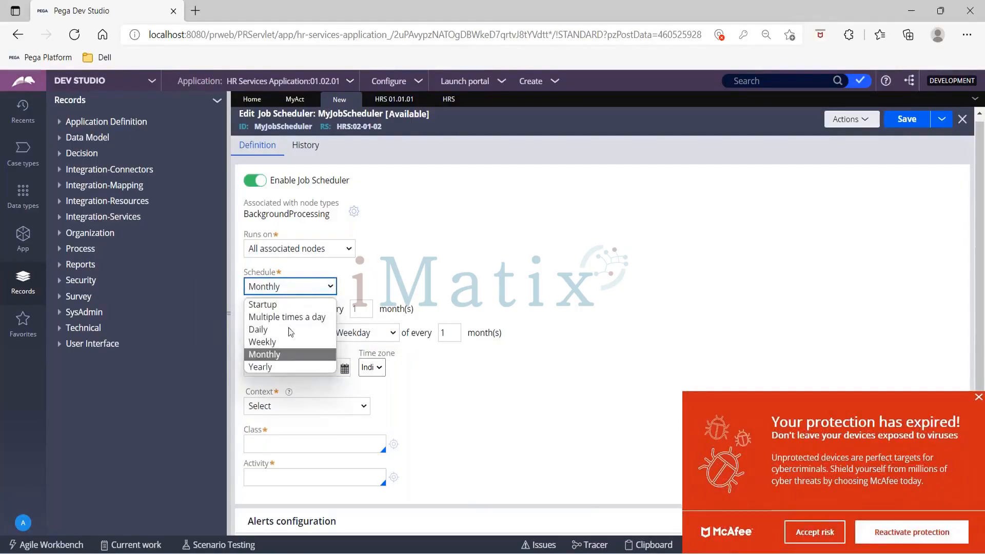
pyautogui.click(282, 368)
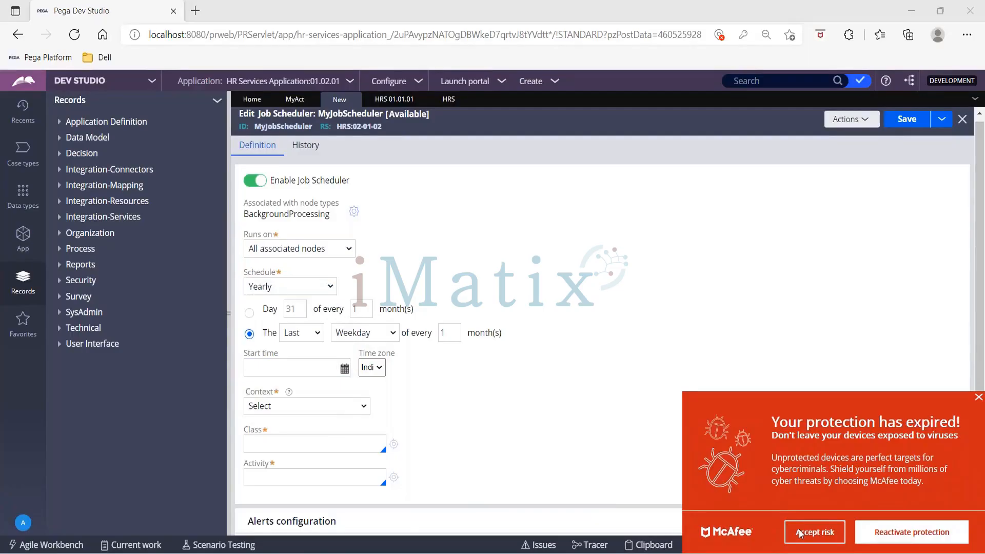
pyautogui.click(978, 397)
pyautogui.click(329, 308)
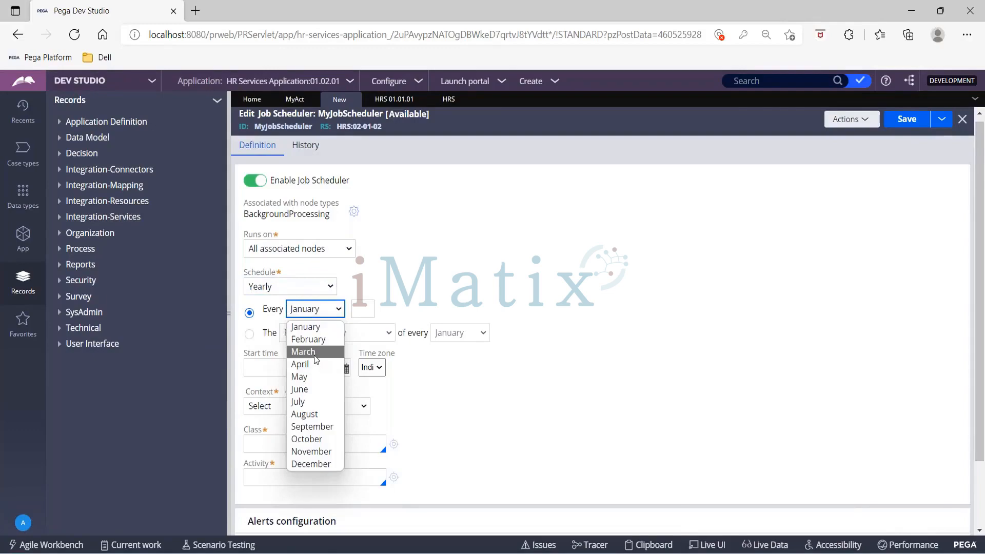
pyautogui.click(313, 351)
pyautogui.click(368, 307)
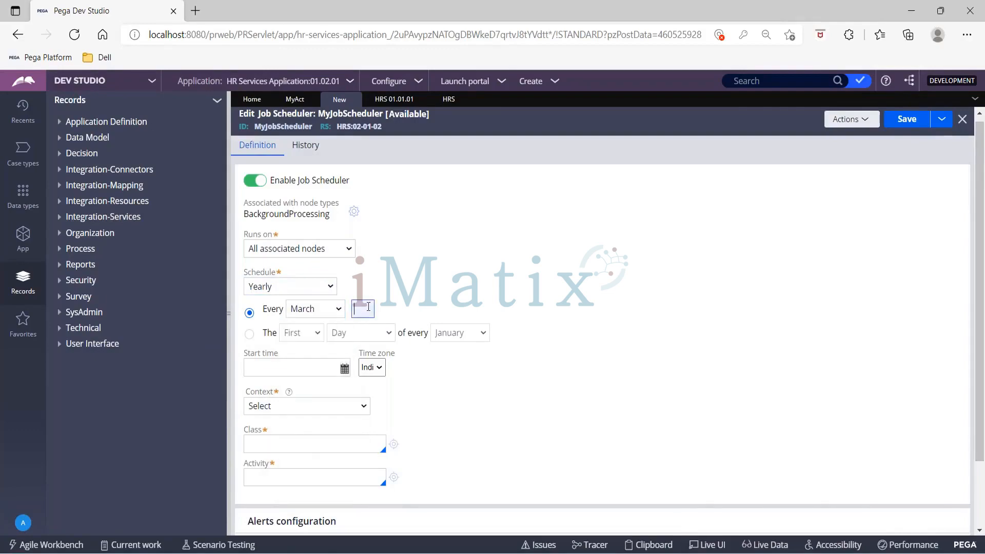
pyautogui.write('31')
# - Use the relative yearly pattern: the Last Weekday of March
pyautogui.click(250, 333)
pyautogui.click(302, 333)
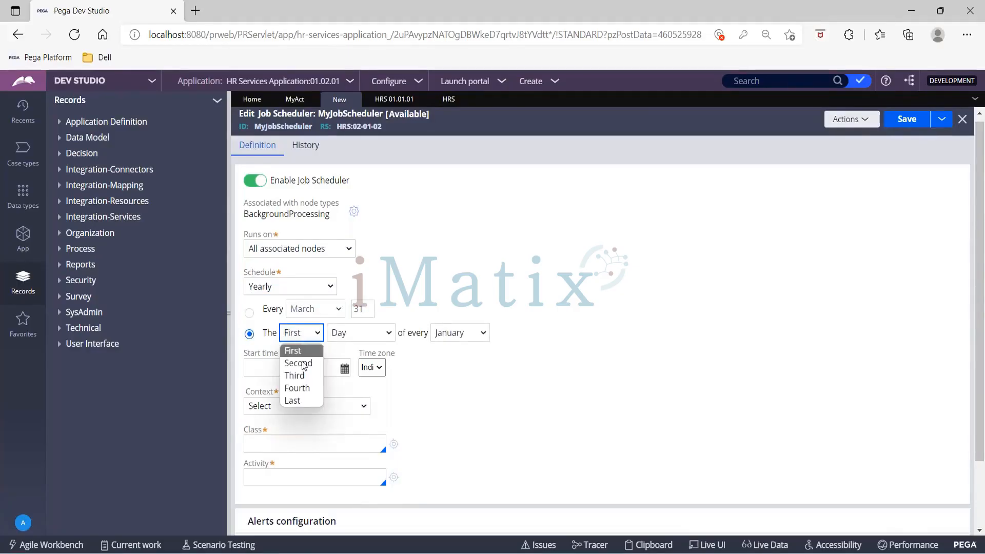
pyautogui.click(306, 399)
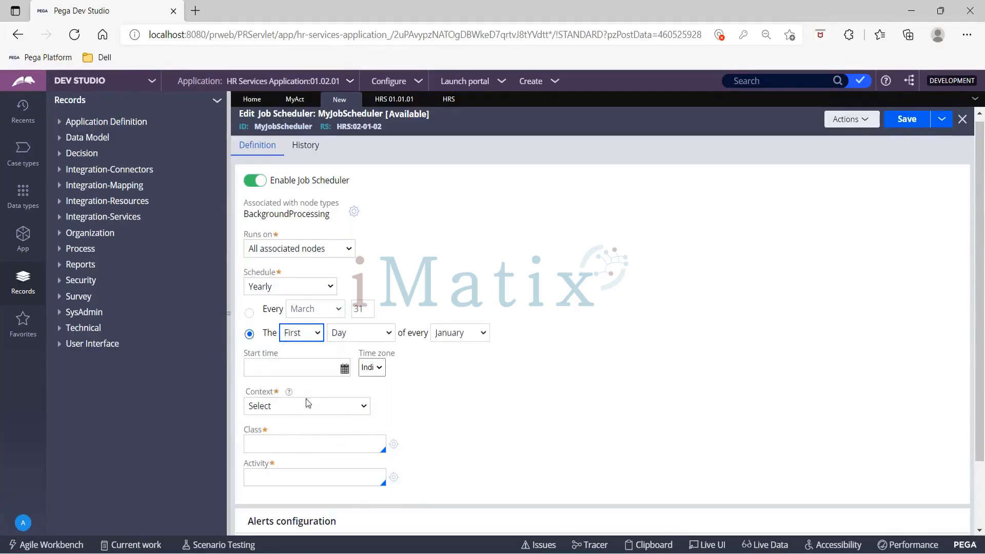
pyautogui.click(376, 330)
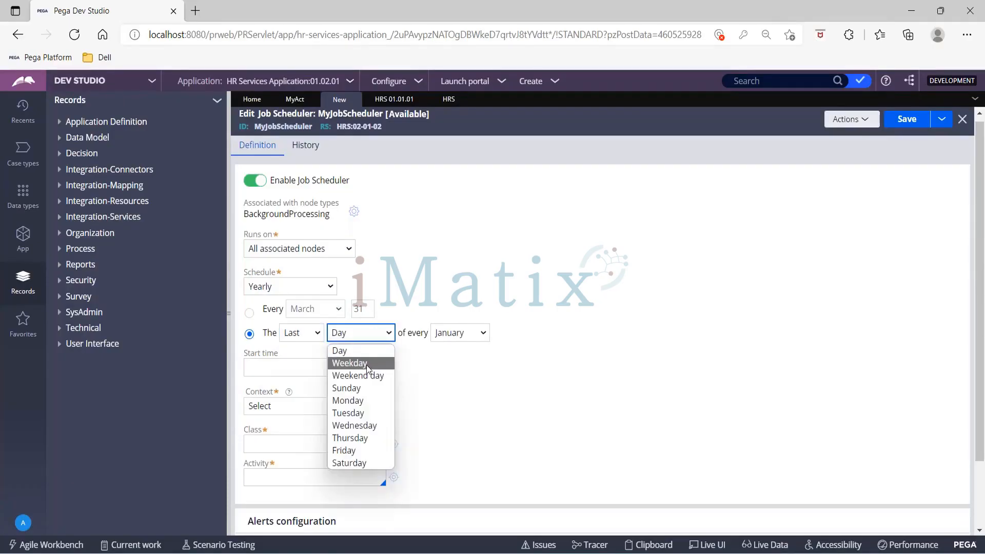
pyautogui.click(366, 364)
pyautogui.click(451, 334)
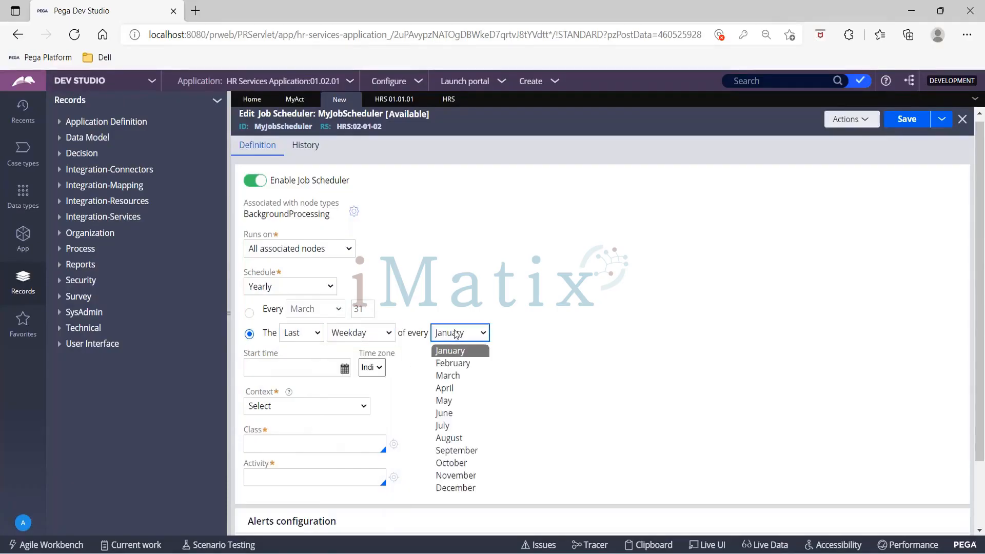
pyautogui.click(450, 378)
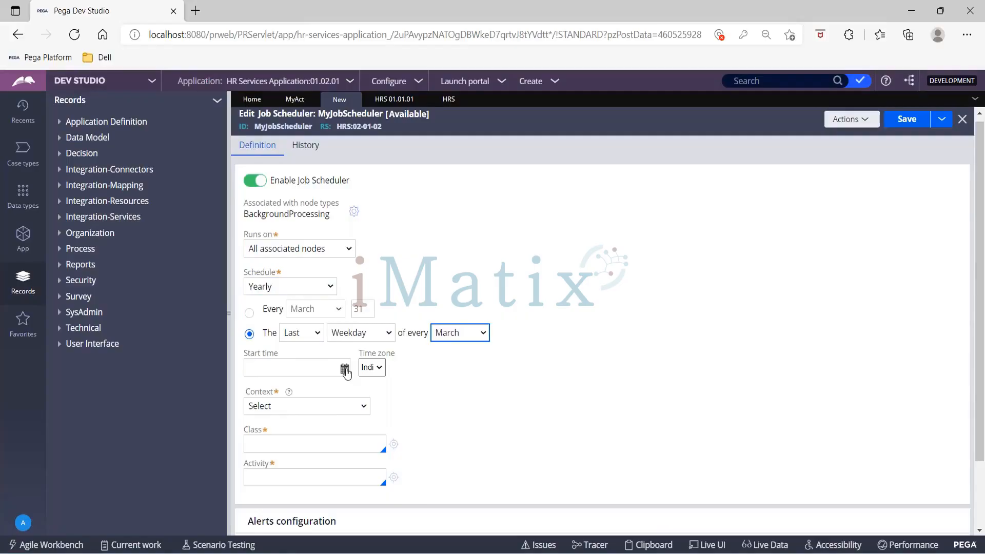
pyautogui.click(303, 287)
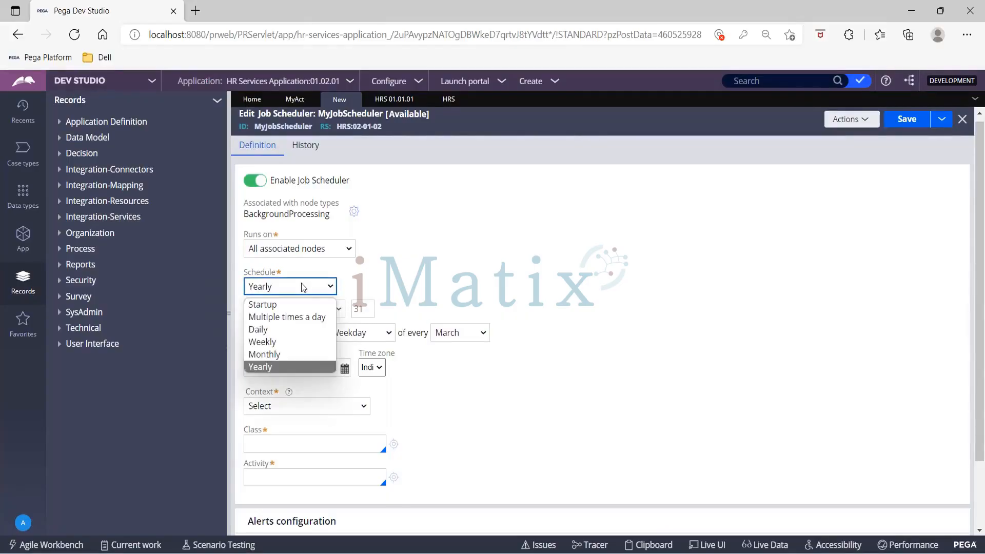
# - Set the schedule to Multiple times a day, repeating every 2 minutes
pyautogui.click(289, 316)
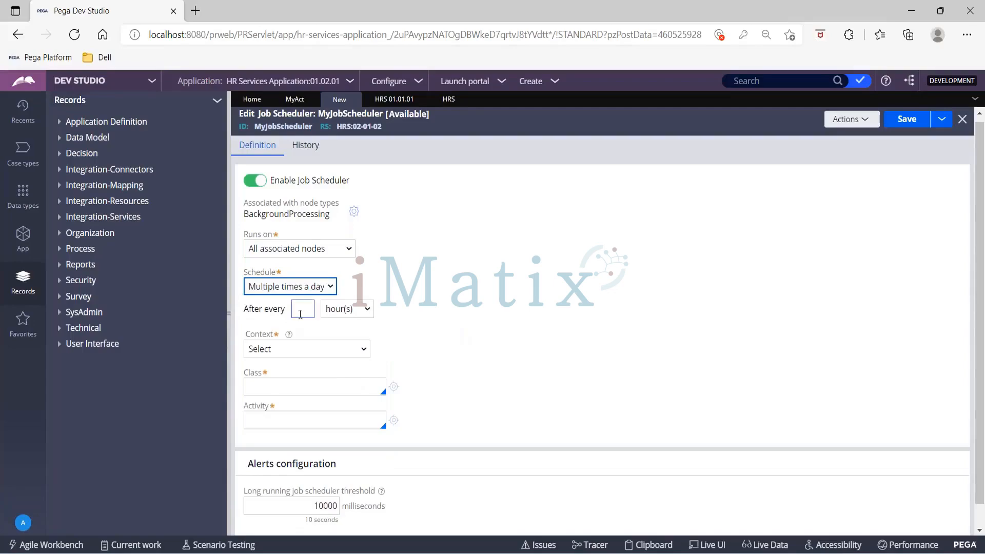
pyautogui.click(300, 314)
pyautogui.write('2')
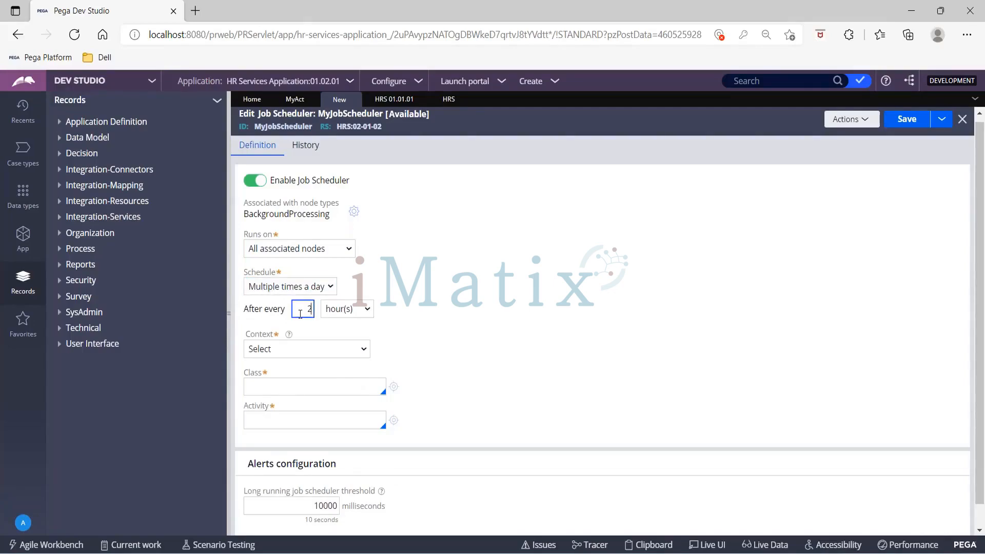
pyautogui.click(328, 312)
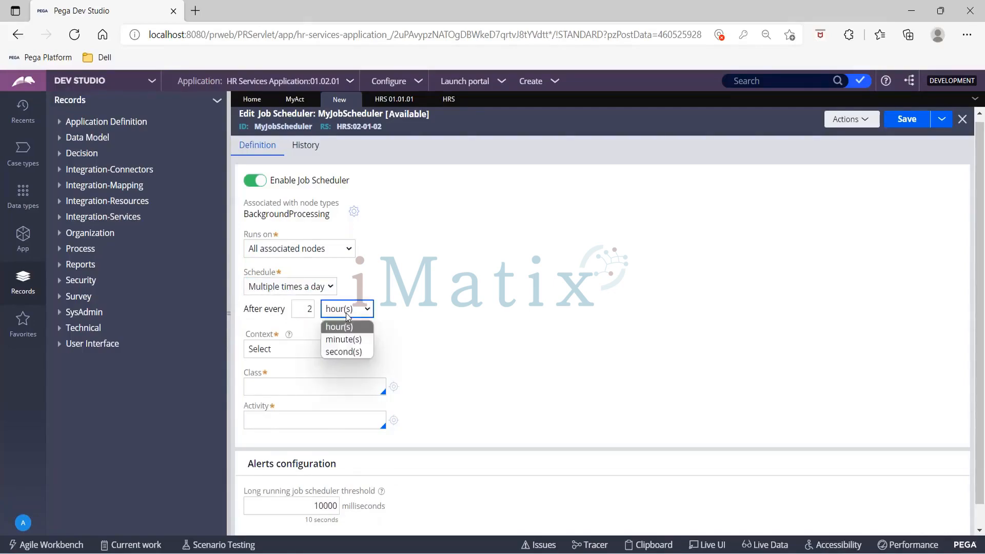
pyautogui.click(350, 339)
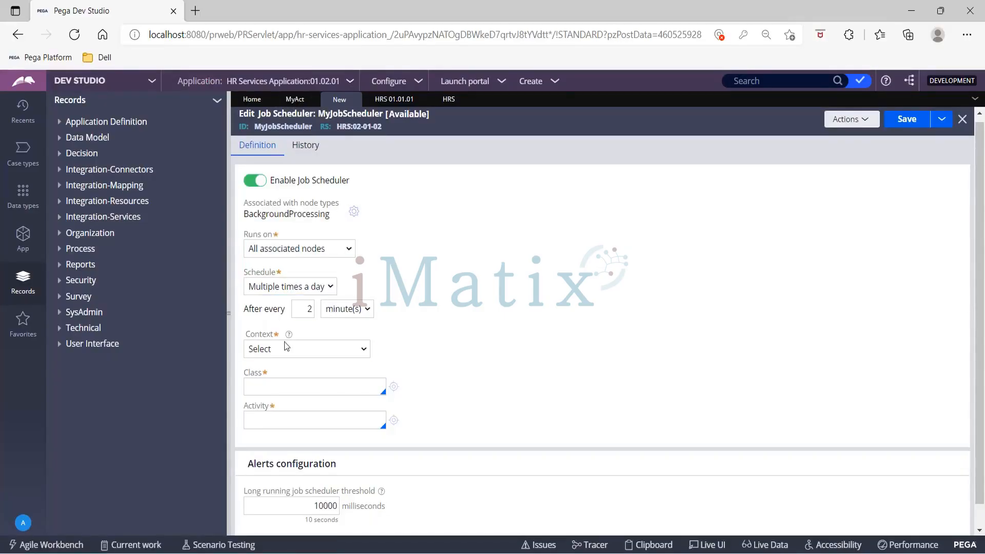
# - Check the MyAct and HRS records, then show MyJobScheduler's Context options
pyautogui.click(292, 102)
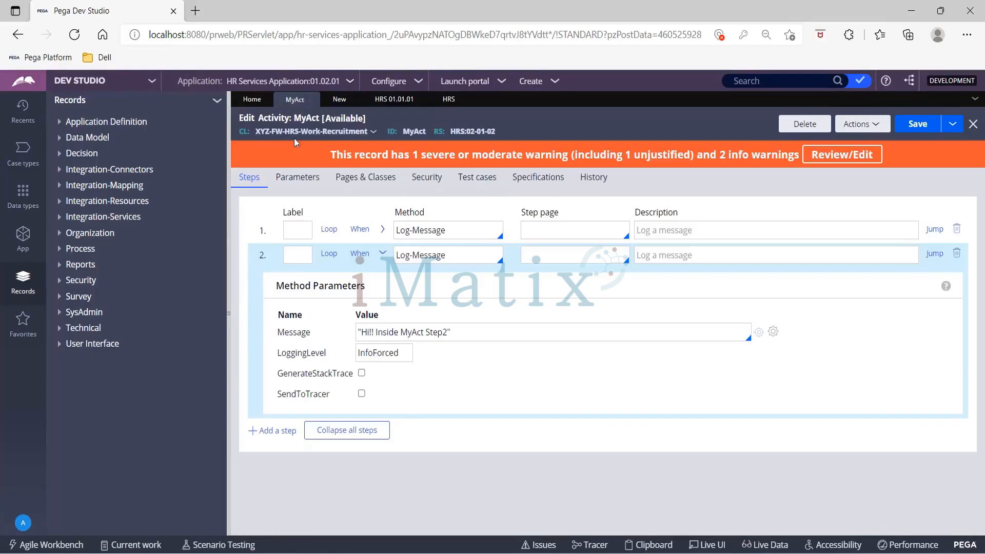
pyautogui.click(447, 101)
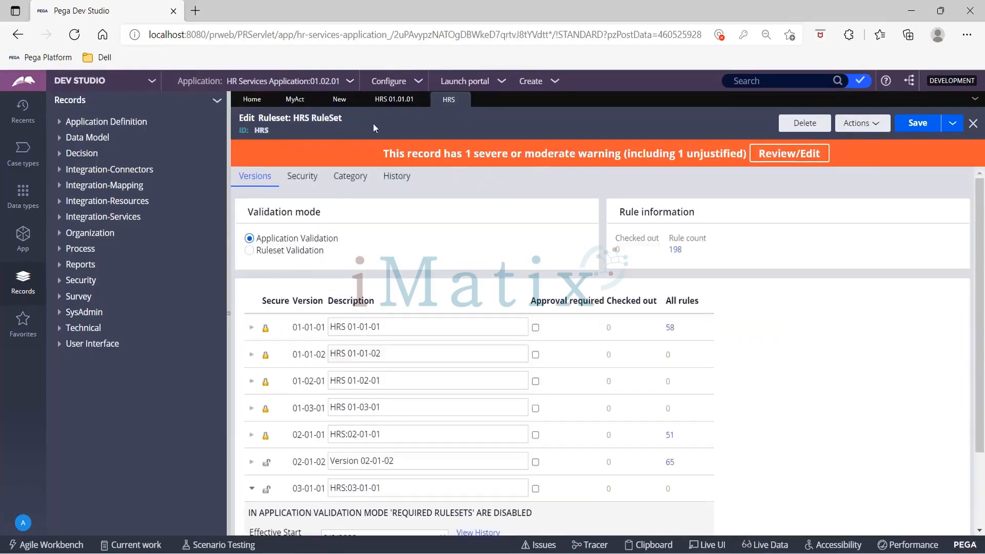
pyautogui.click(339, 100)
pyautogui.click(310, 356)
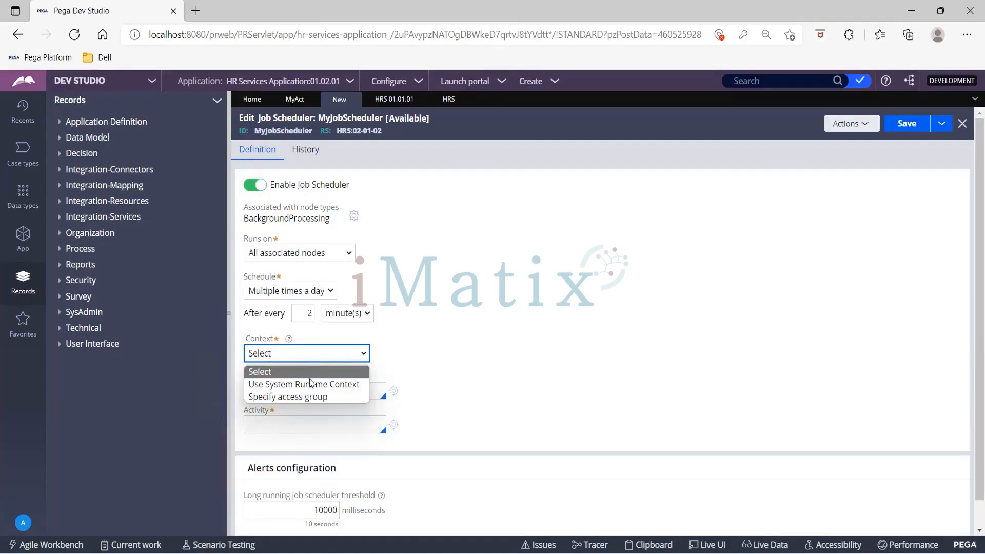
# - Set Context to Use System Runtime Context after briefly trying Specify access group
pyautogui.click(309, 383)
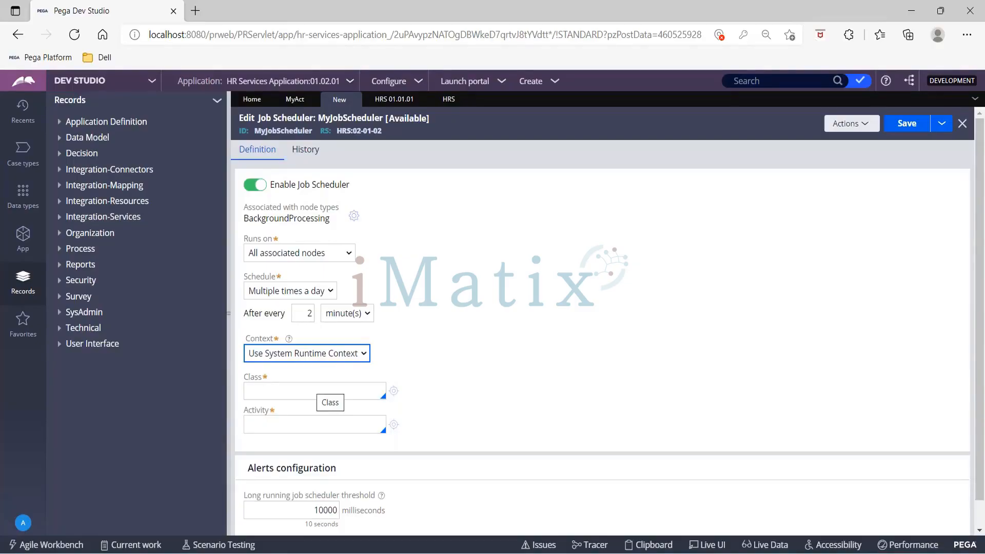
pyautogui.click(313, 355)
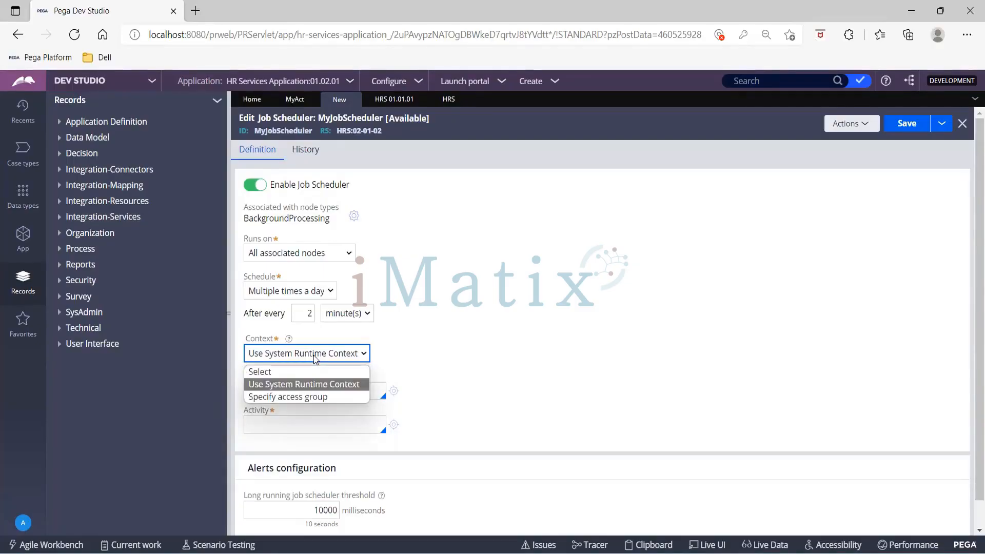
pyautogui.click(313, 397)
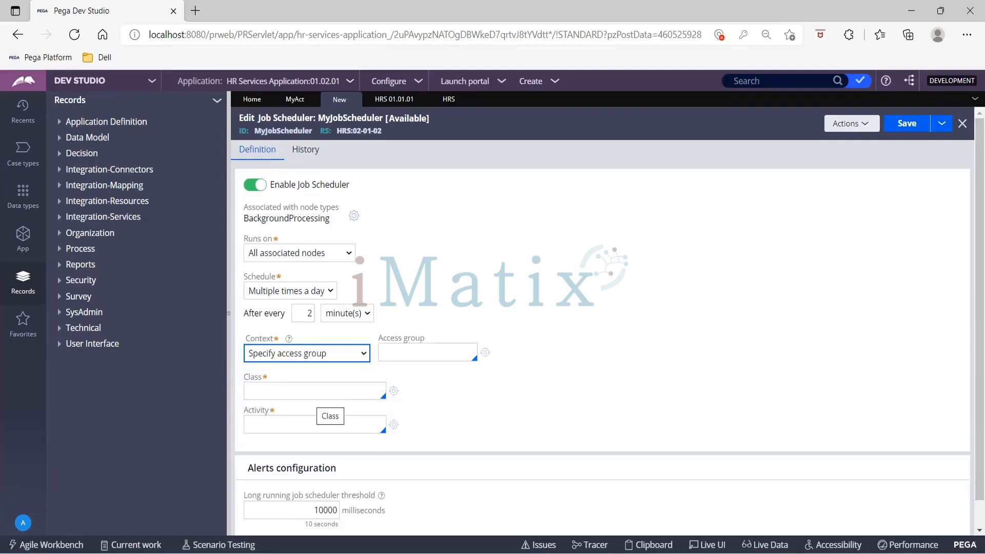
pyautogui.click(428, 346)
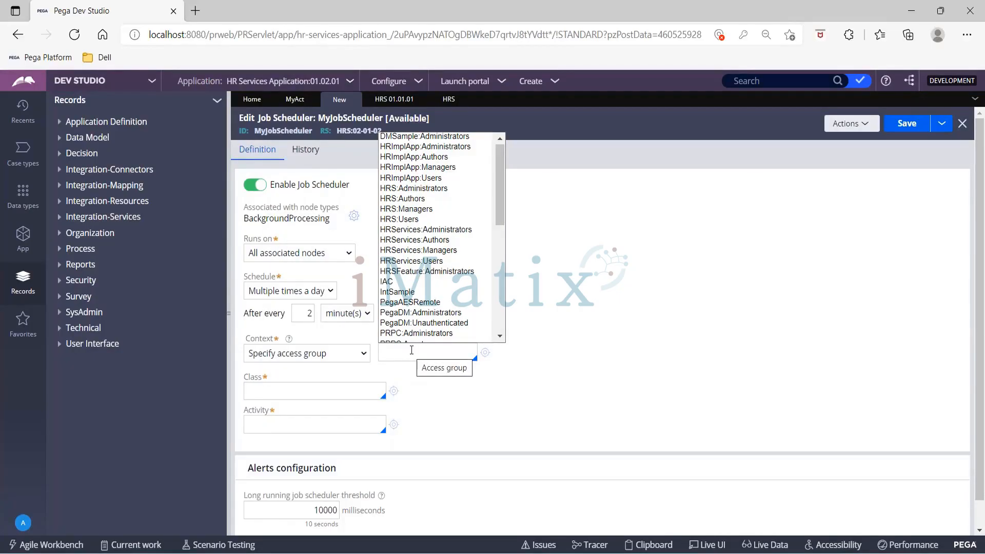
pyautogui.click(352, 355)
pyautogui.click(353, 354)
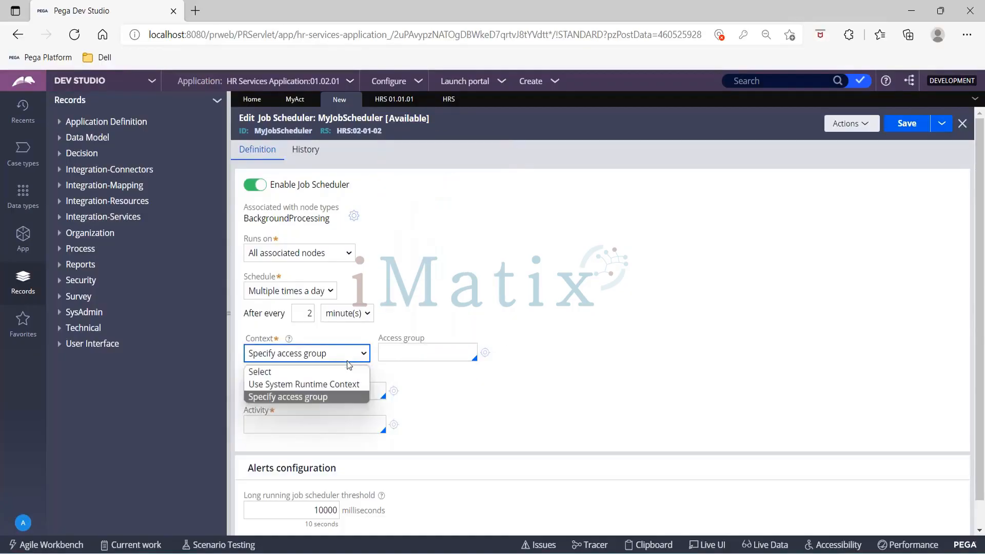
pyautogui.click(331, 384)
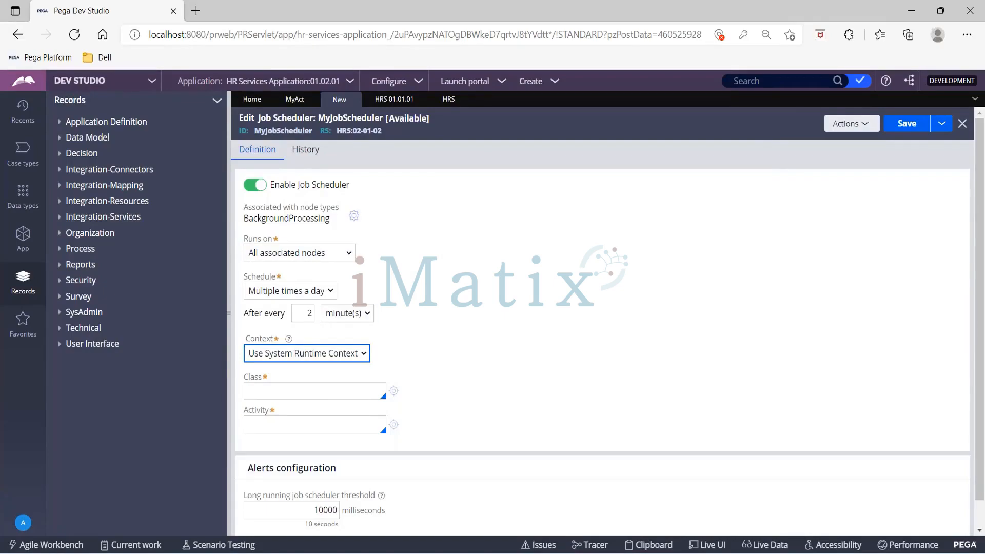
pyautogui.click(372, 14)
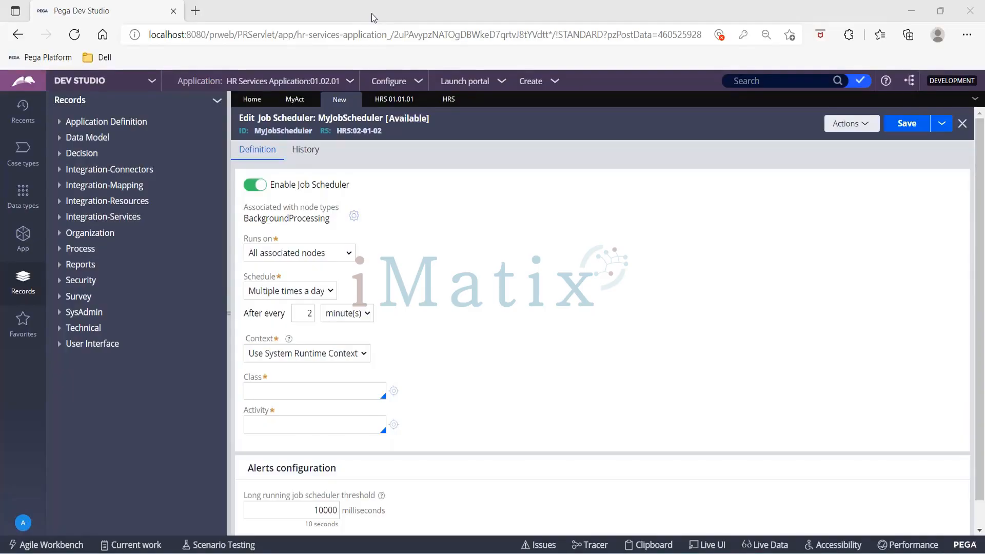
pyautogui.click(285, 395)
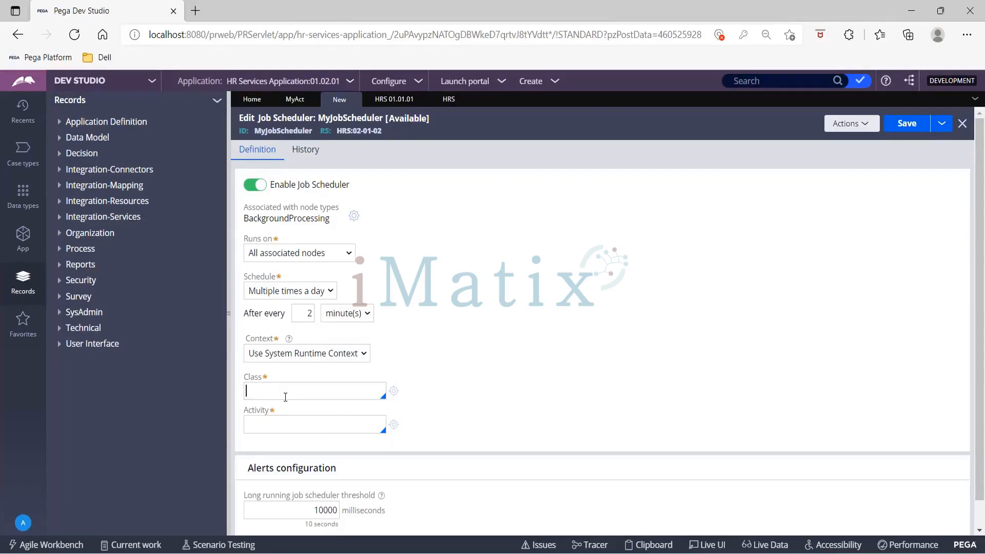
# - Set the class to XYZ-FW-HRS-Work-Recruitment, confirming it matches MyAct's class
pyautogui.write('xyz')
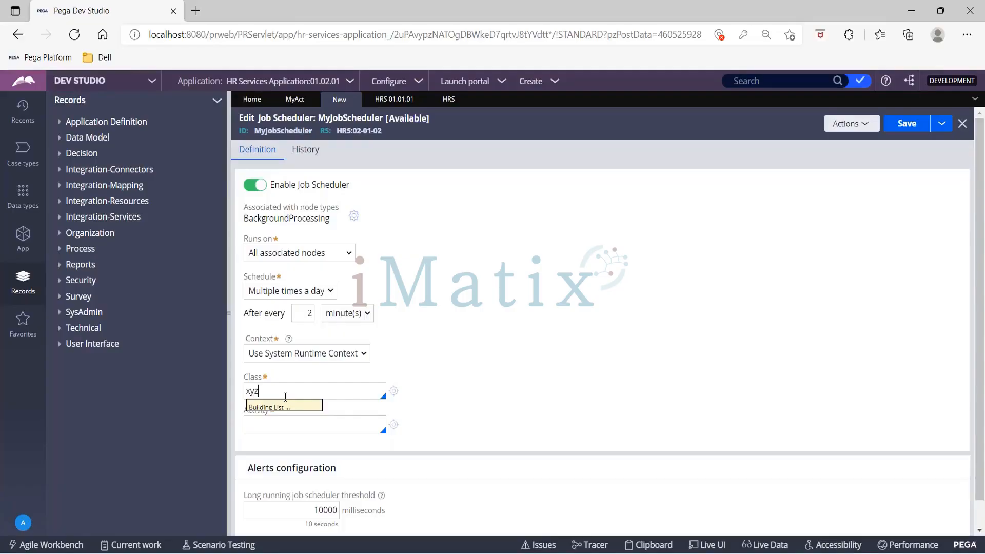
pyautogui.press('Down')
pyautogui.press('Down')
pyautogui.press('Down')
pyautogui.press('Down')
pyautogui.press('Down')
pyautogui.press('Down')
pyautogui.press('Down')
pyautogui.press('Down')
pyautogui.press('Down')
pyautogui.press('Down')
pyautogui.press('Down')
pyautogui.press('Down')
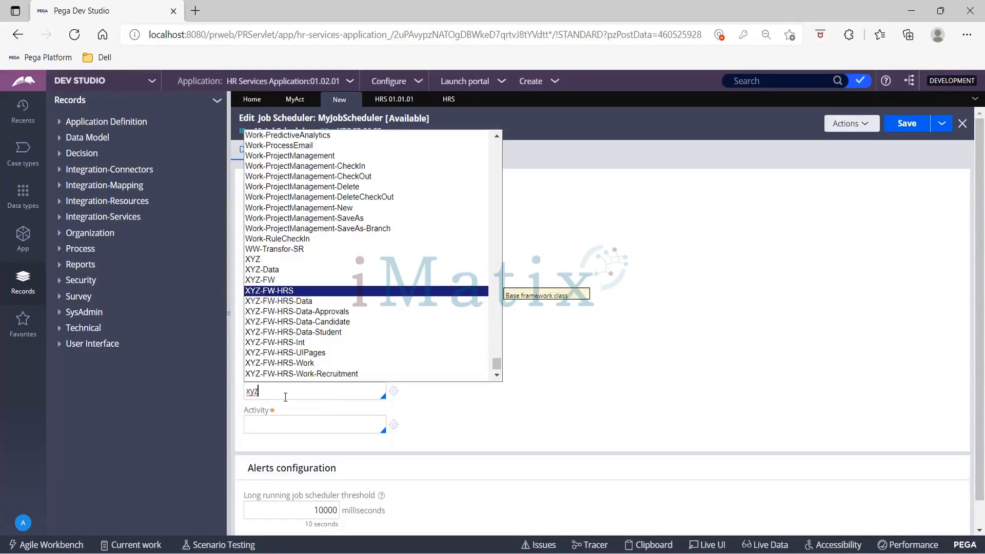
pyautogui.press('Up')
pyautogui.press('Return')
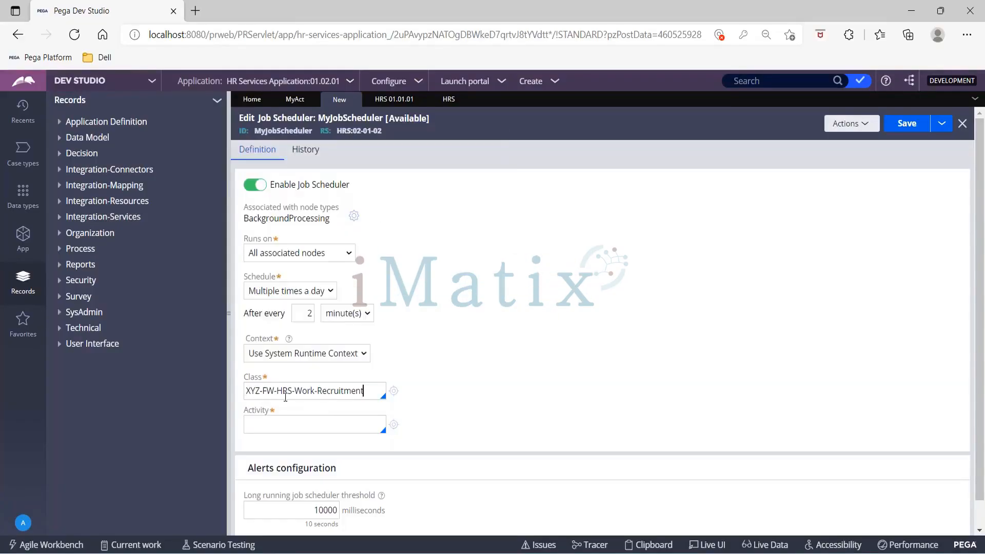
pyautogui.click(283, 105)
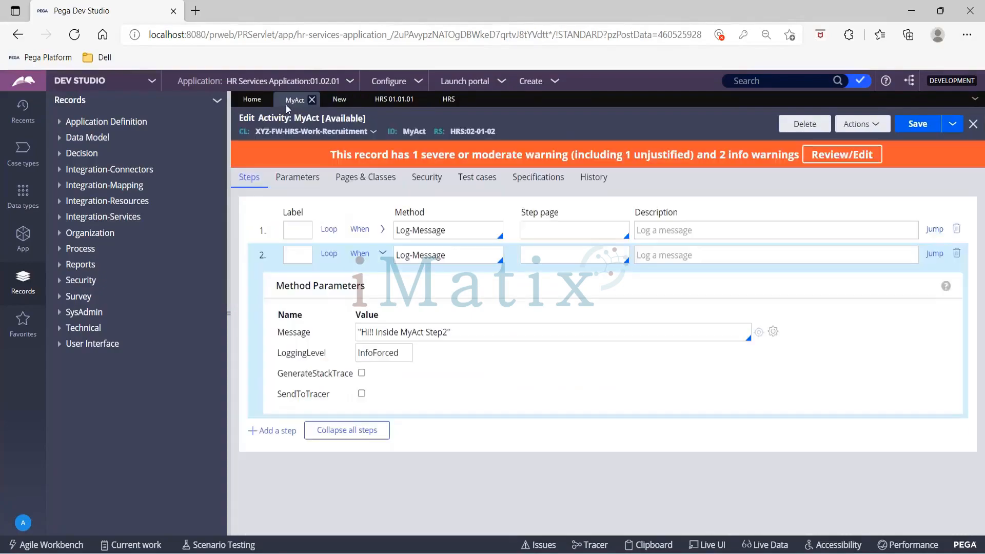
pyautogui.click(339, 99)
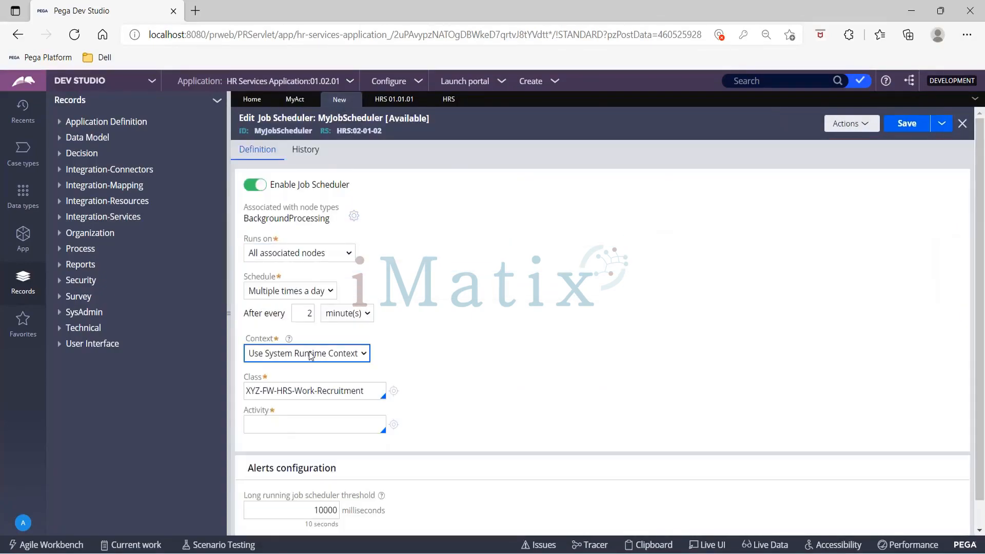
# - Select MyAct as the activity and inspect the 10000 ms threshold value
pyautogui.click(273, 424)
pyautogui.press('Down')
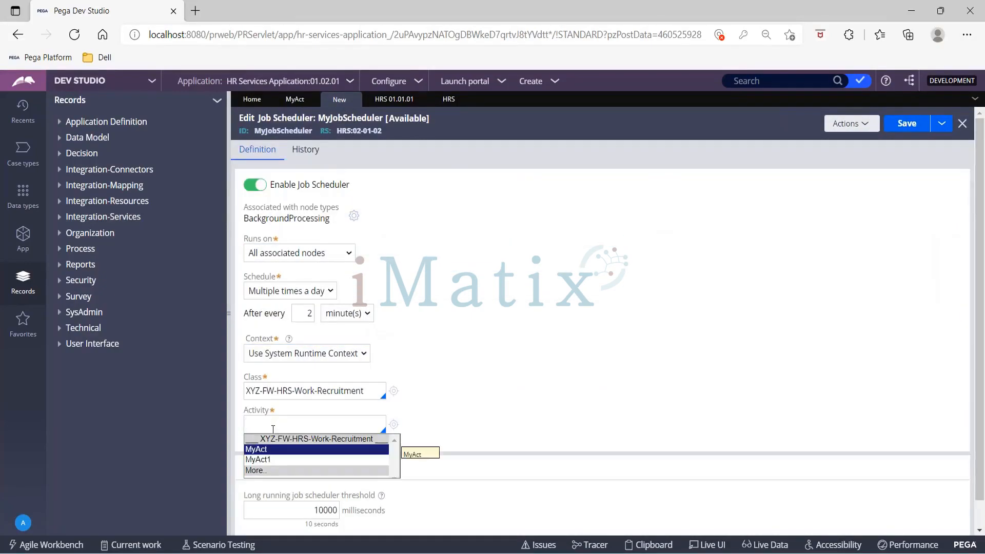
pyautogui.press('Return')
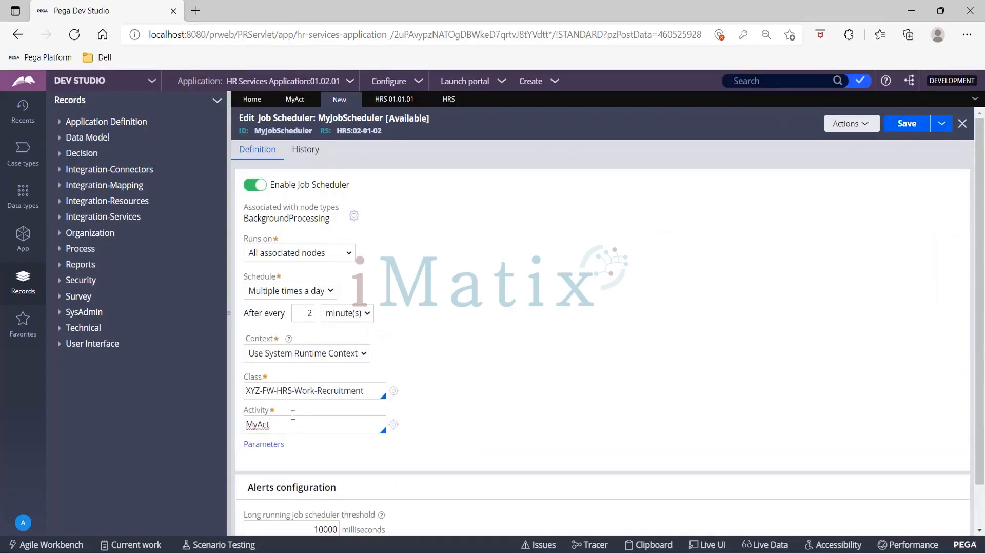
pyautogui.scroll(-1, 490, 391)
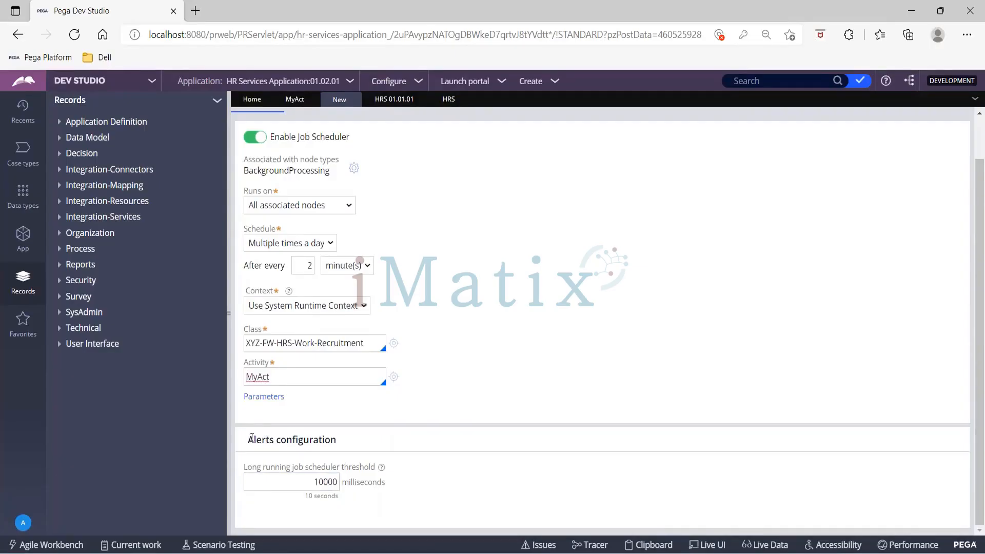
pyautogui.moveTo(247, 440); pyautogui.dragTo(338, 442)
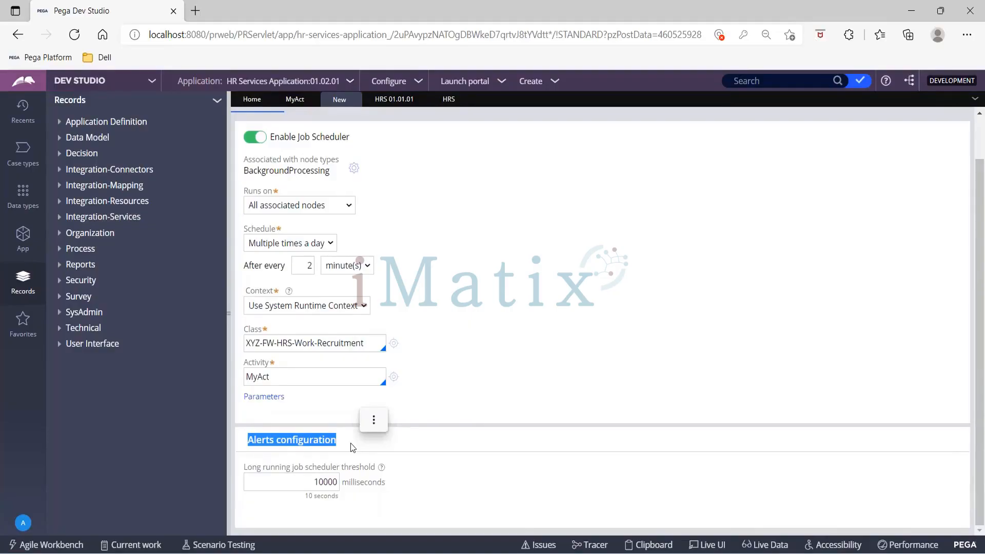
pyautogui.doubleClick(320, 483)
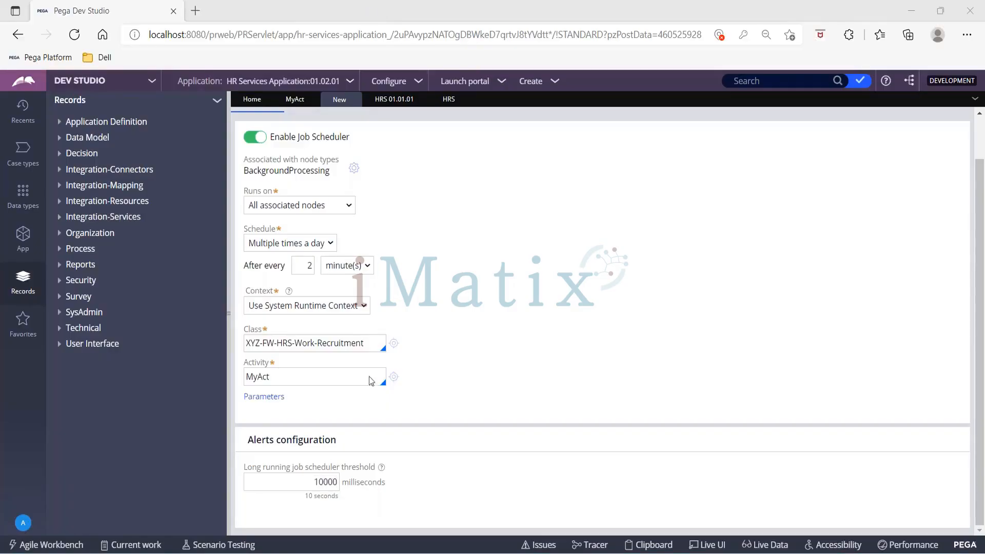
# - Leave the 10000 ms threshold unchanged and save MyJobScheduler twice
pyautogui.click(322, 476)
pyautogui.click(439, 403)
pyautogui.scroll(2, 437, 402)
pyautogui.click(905, 125)
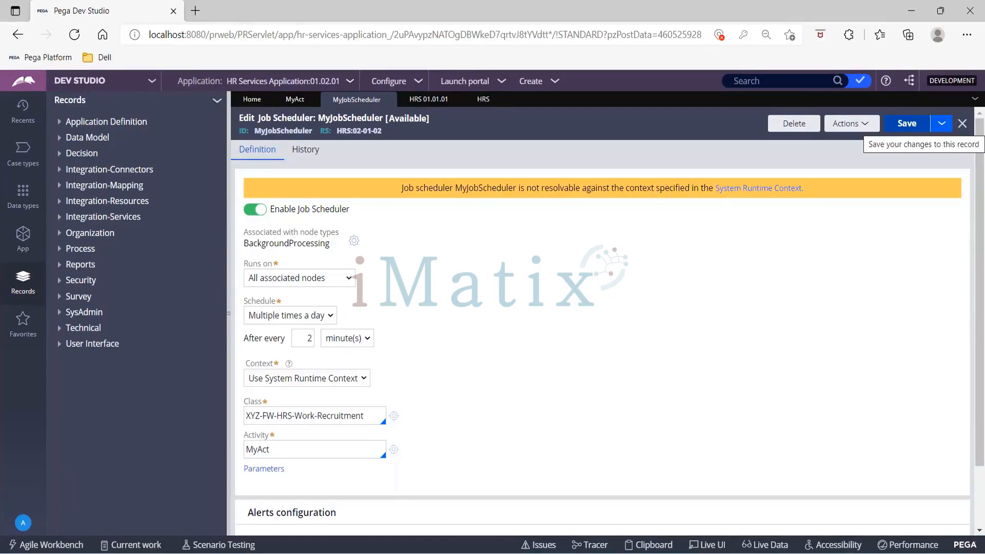
pyautogui.click(906, 123)
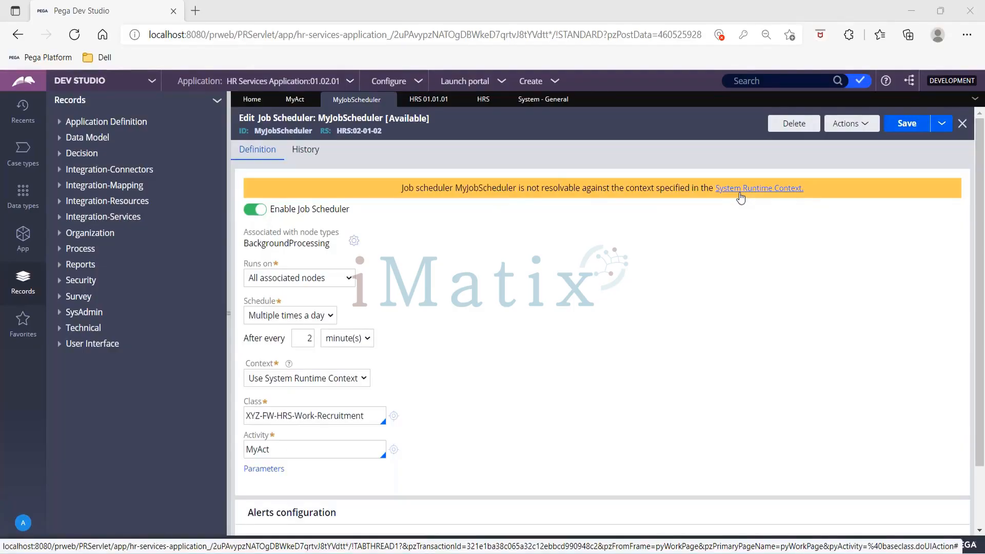
# - Open the System Runtime Context and review the available HRS ruleset versions
pyautogui.click(740, 189)
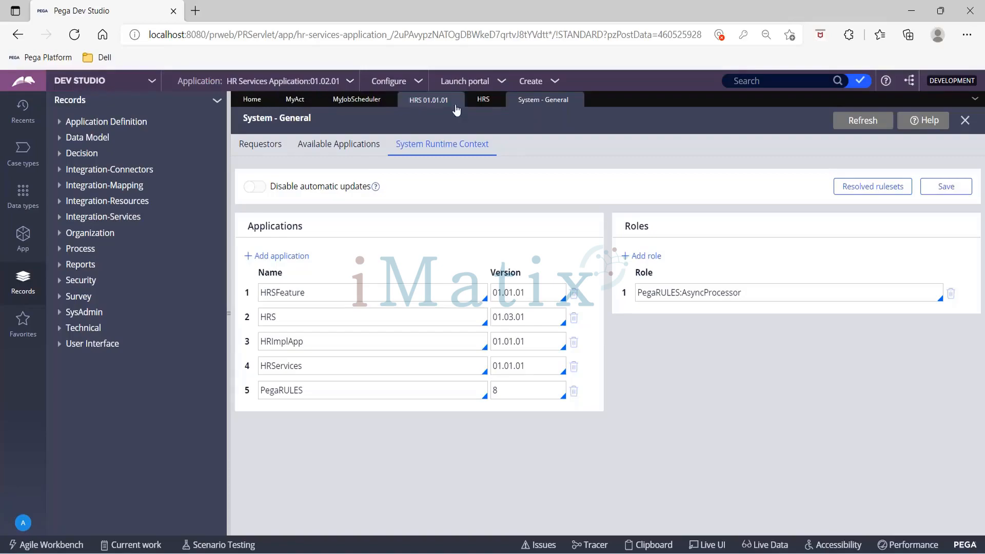
pyautogui.click(483, 100)
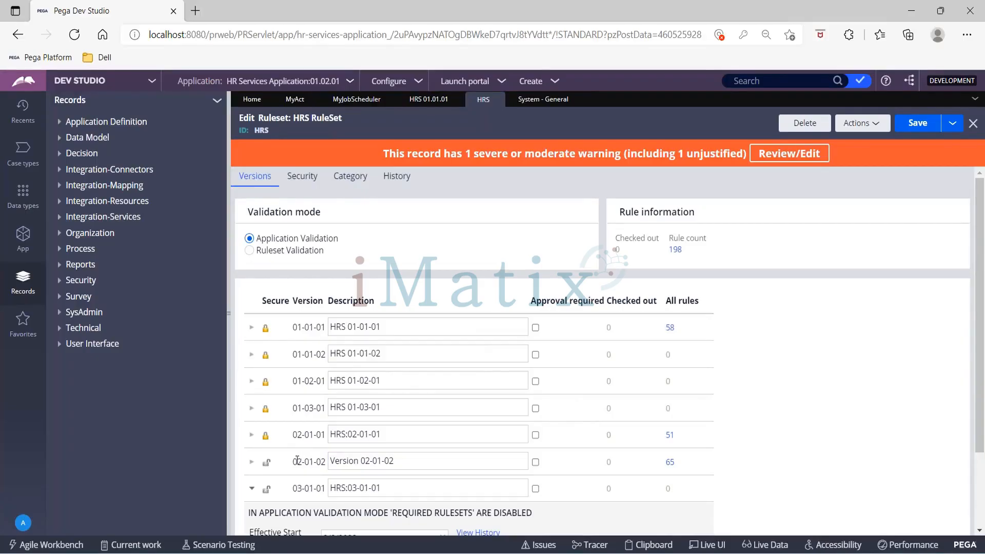
pyautogui.click(527, 101)
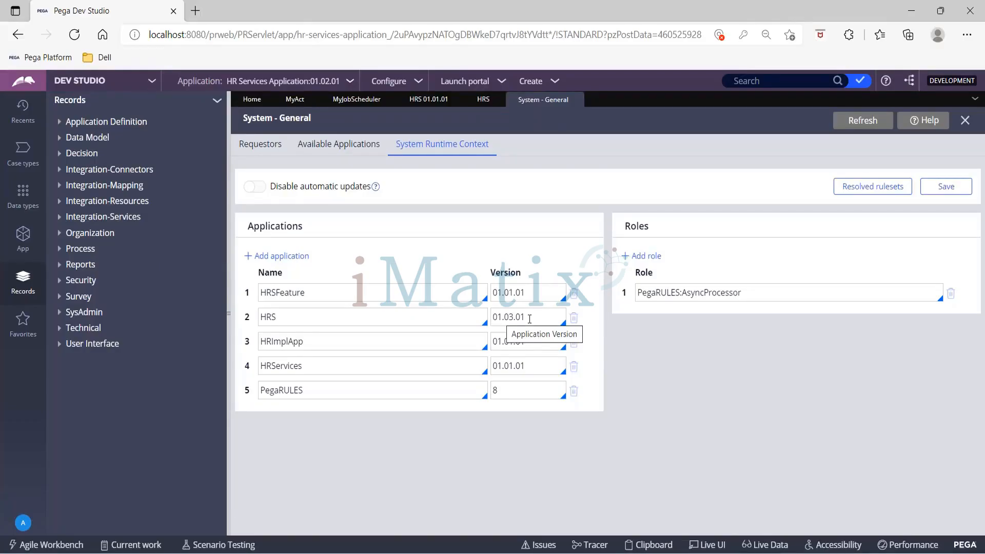
# - Change the HRS application version to 02.01.02 and save the runtime context
pyautogui.click(502, 318)
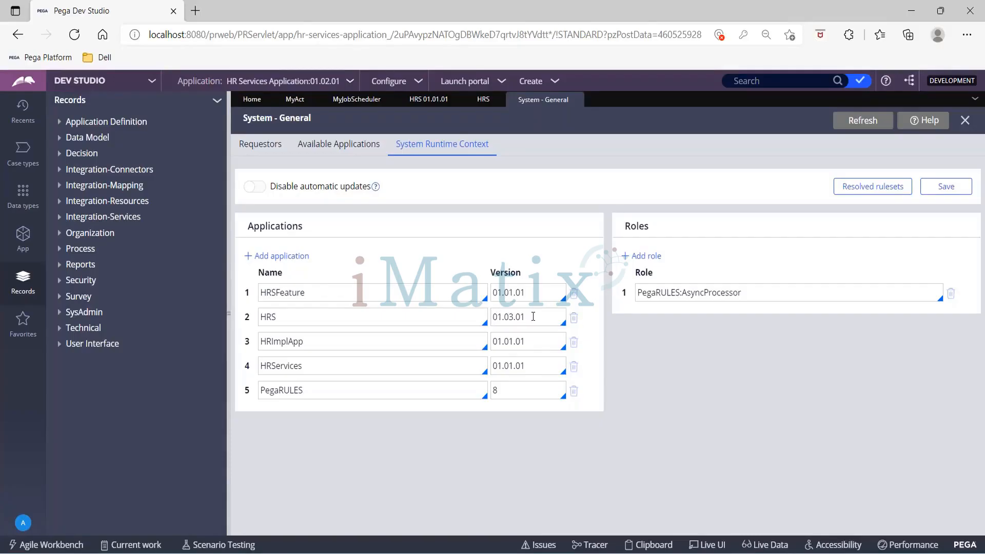
pyautogui.press('BackSpace')
pyautogui.write('2')
pyautogui.press('Right')
pyautogui.press('Right')
pyautogui.press('BackSpace')
pyautogui.write('1')
pyautogui.press('Right')
pyautogui.press('Right')
pyautogui.press('Right')
pyautogui.click(938, 188)
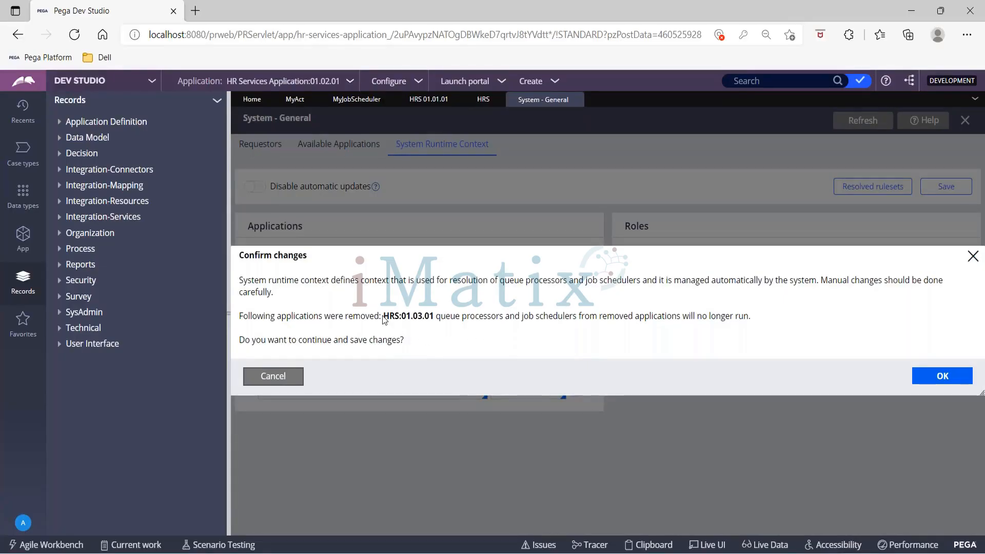
# - Review the HR Services application definition and the HRS ruleset's version list
pyautogui.moveTo(384, 318); pyautogui.dragTo(795, 310)
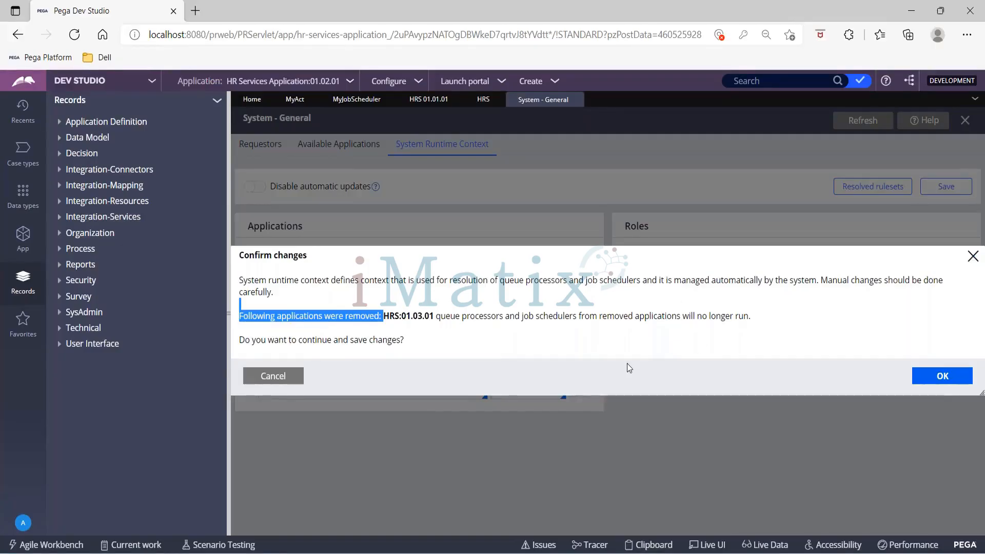
pyautogui.click(350, 81)
pyautogui.click(360, 110)
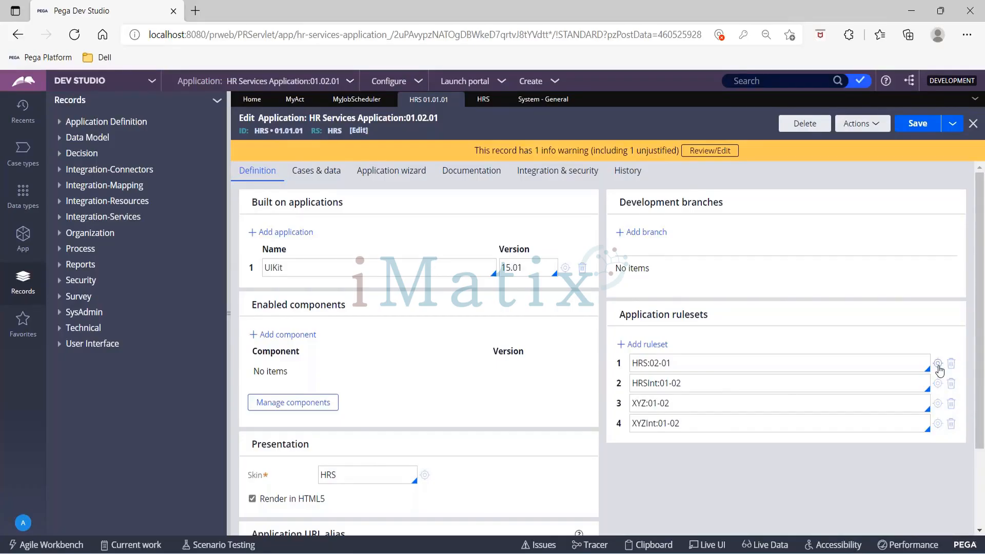
pyautogui.click(938, 365)
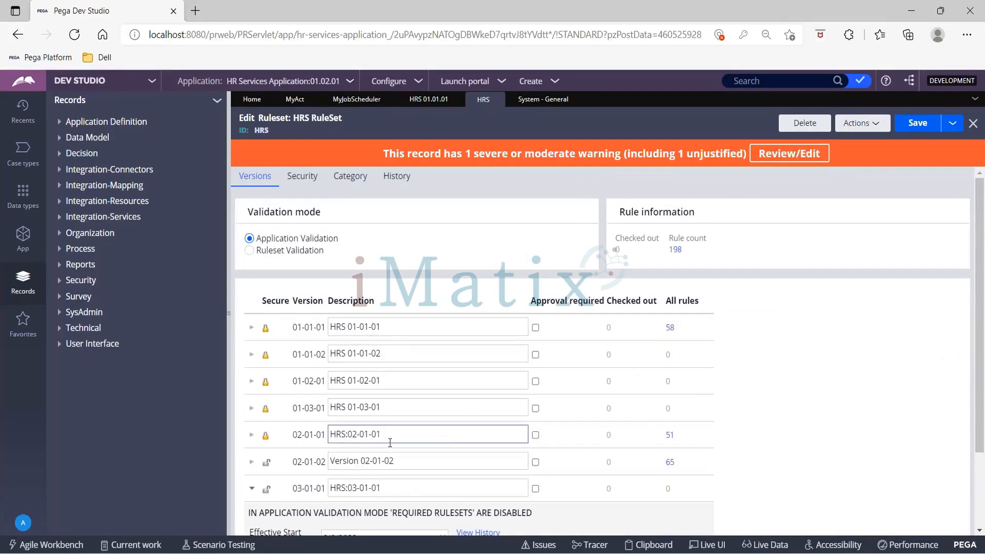
# - Confirm the pending System Runtime Context save, now listing HRS 02.01.02
pyautogui.click(536, 103)
pyautogui.click(940, 376)
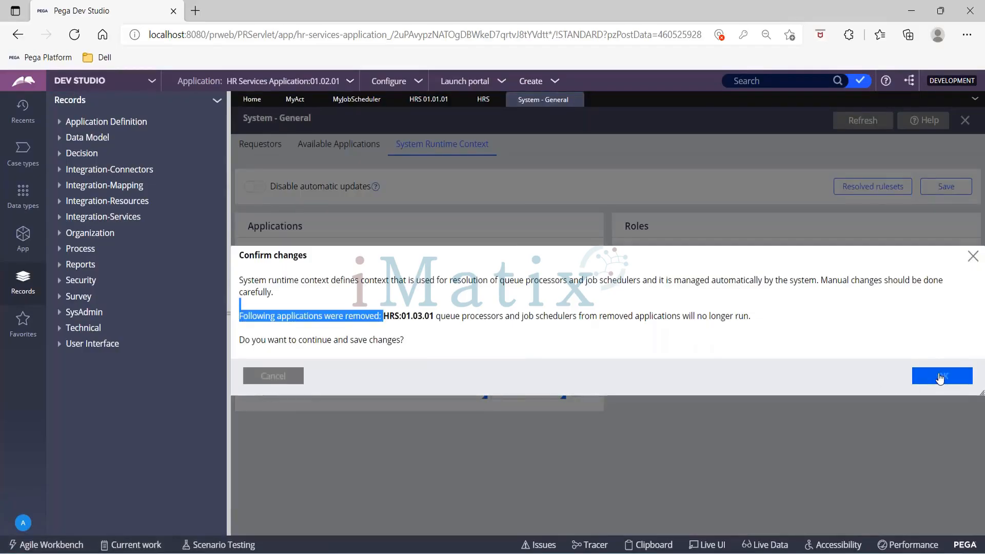
pyautogui.click(939, 377)
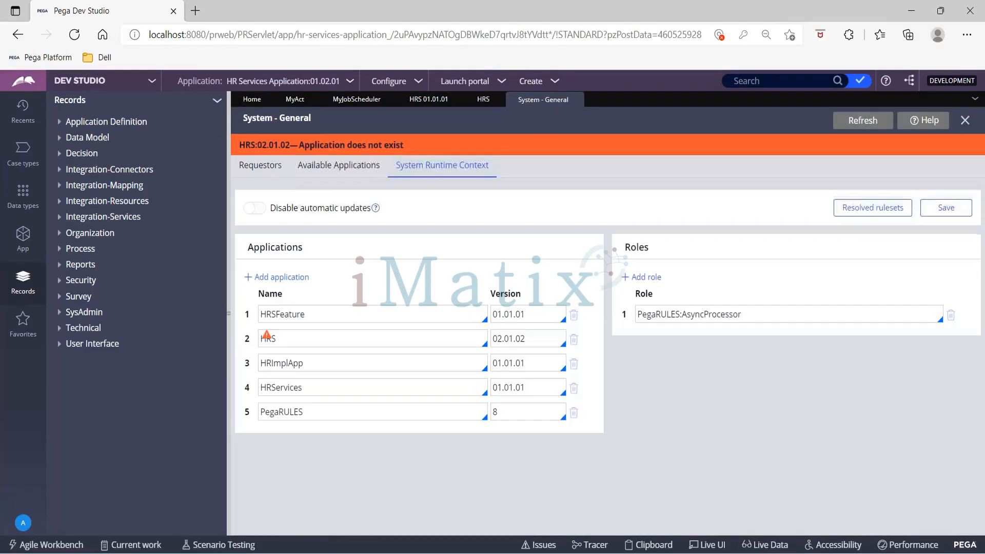
# - Pick 01.03.01 from the HRS row's version suggestions, then save and confirm the context
pyautogui.click(541, 343)
pyautogui.press('BackSpace')
pyautogui.press('BackSpace')
pyautogui.press('BackSpace')
pyautogui.press('BackSpace')
pyautogui.press('BackSpace')
pyautogui.press('BackSpace')
pyautogui.press('BackSpace')
pyautogui.press('BackSpace')
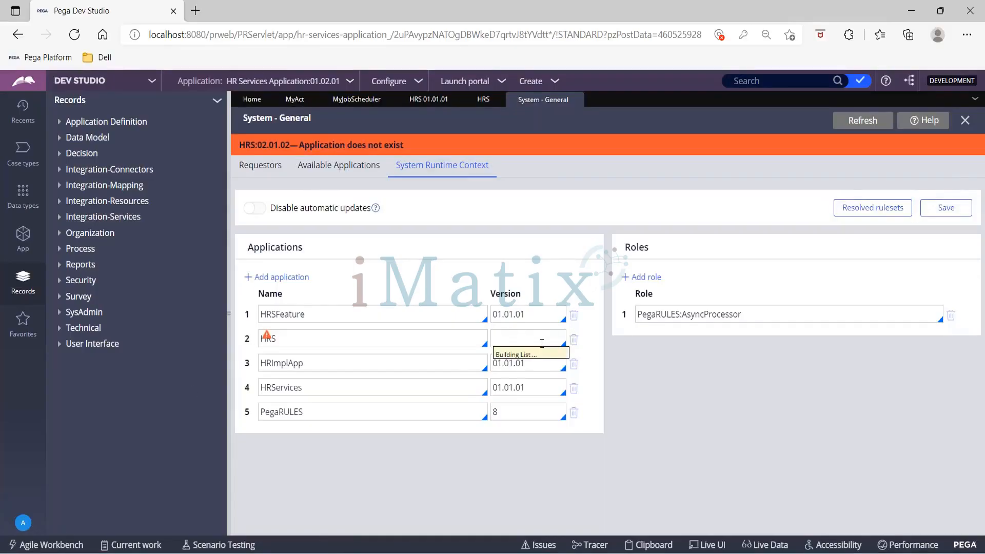
pyautogui.press('Down')
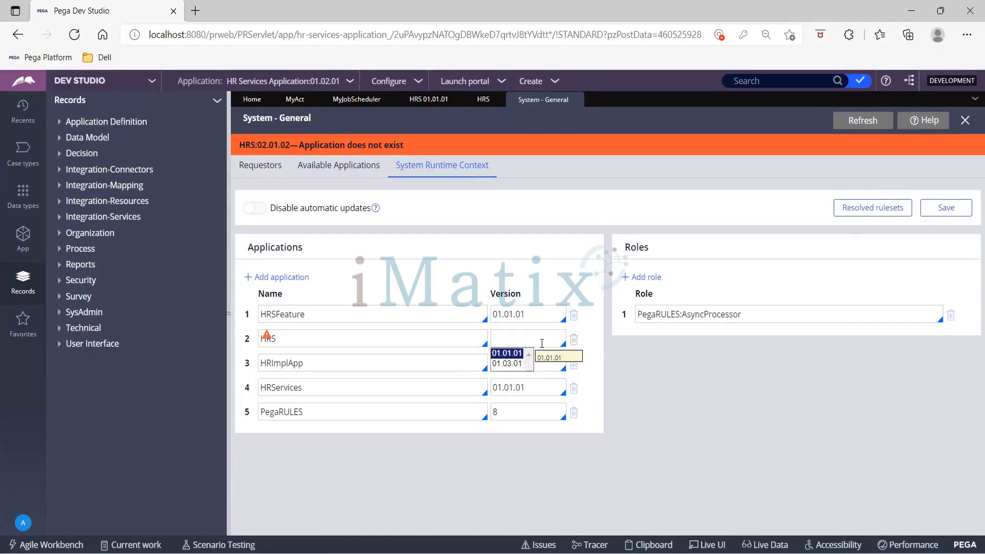
pyautogui.press('Down')
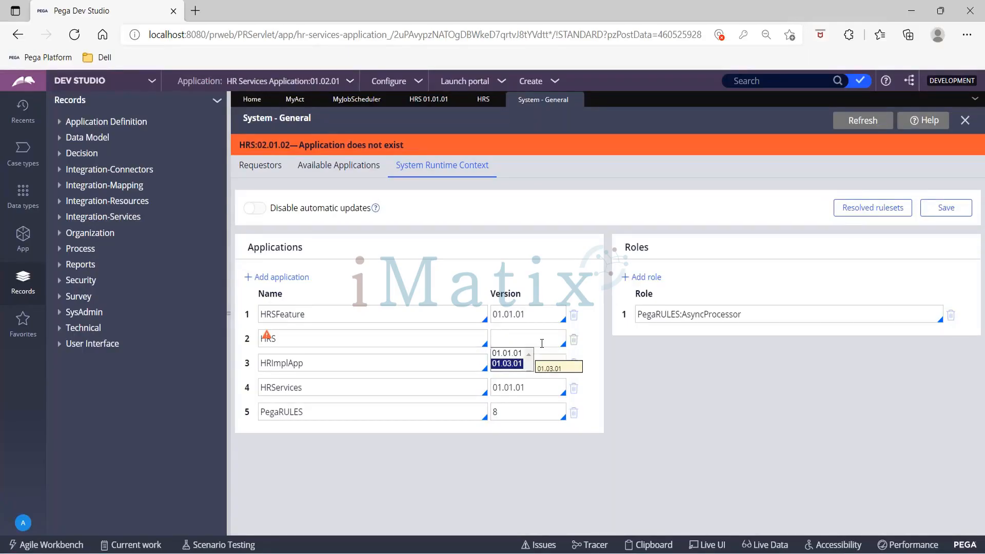
pyautogui.press('Return')
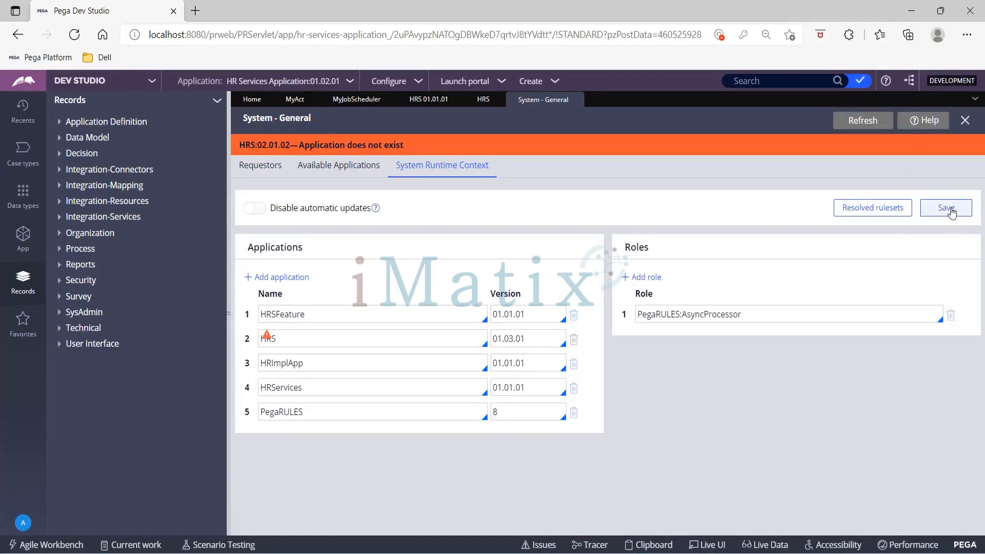
pyautogui.click(946, 208)
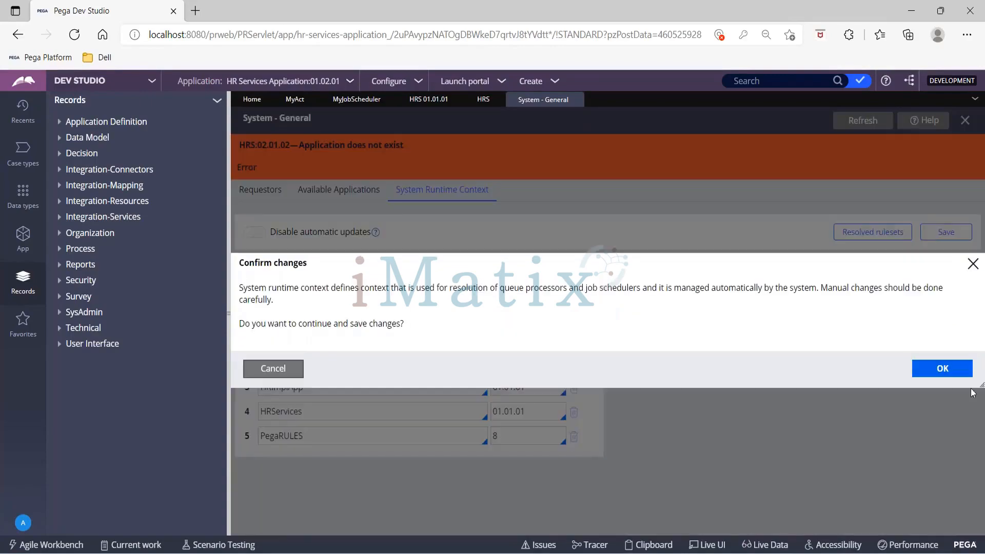
pyautogui.click(951, 373)
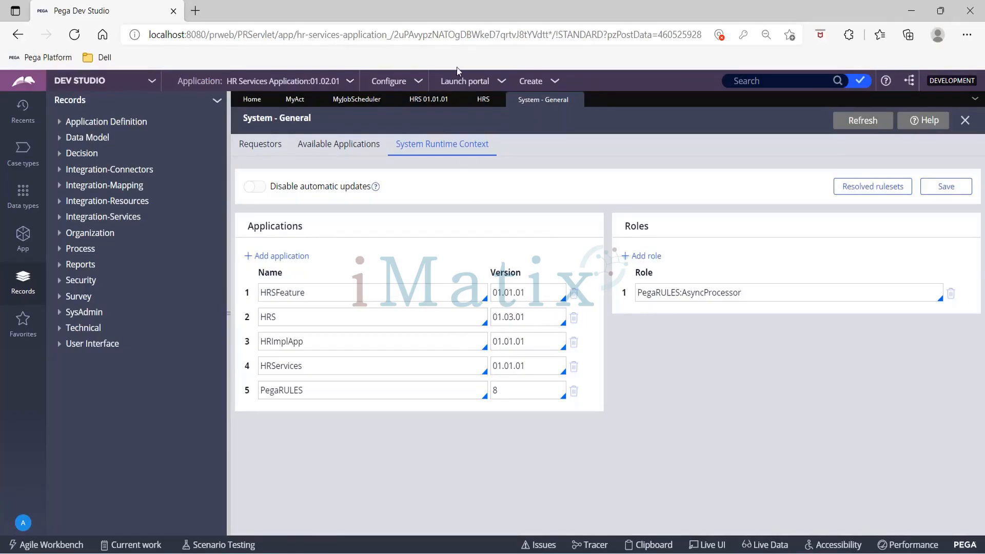
# - Scroll through the HRS ruleset's Versions list, then return to the MyJobScheduler record
pyautogui.click(476, 103)
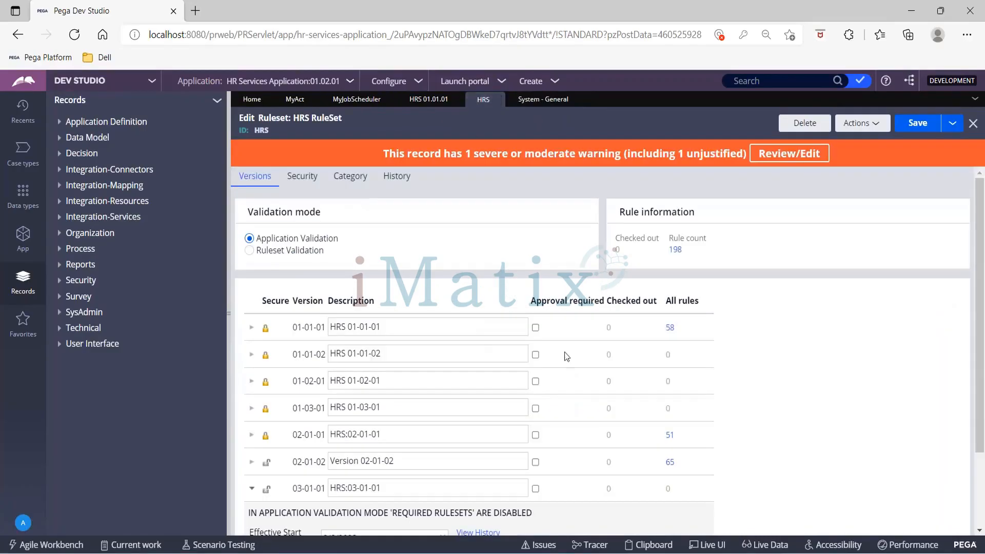
pyautogui.scroll(-2, 531, 389)
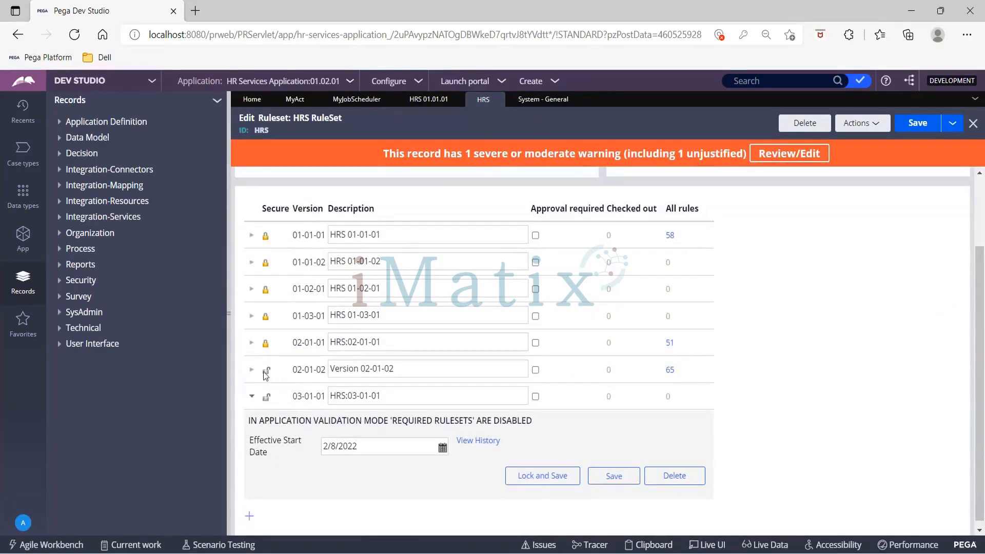
pyautogui.scroll(2, 435, 308)
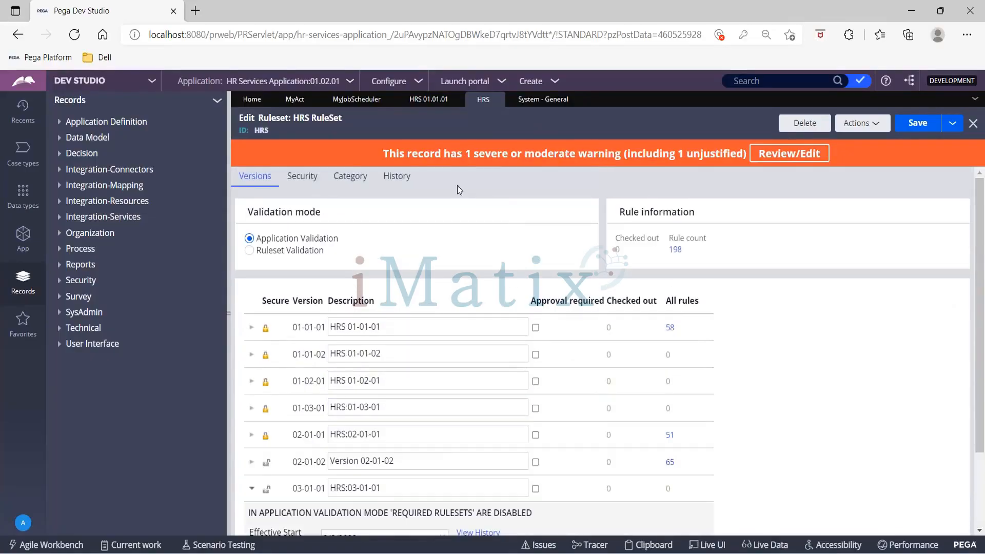
pyautogui.click(356, 99)
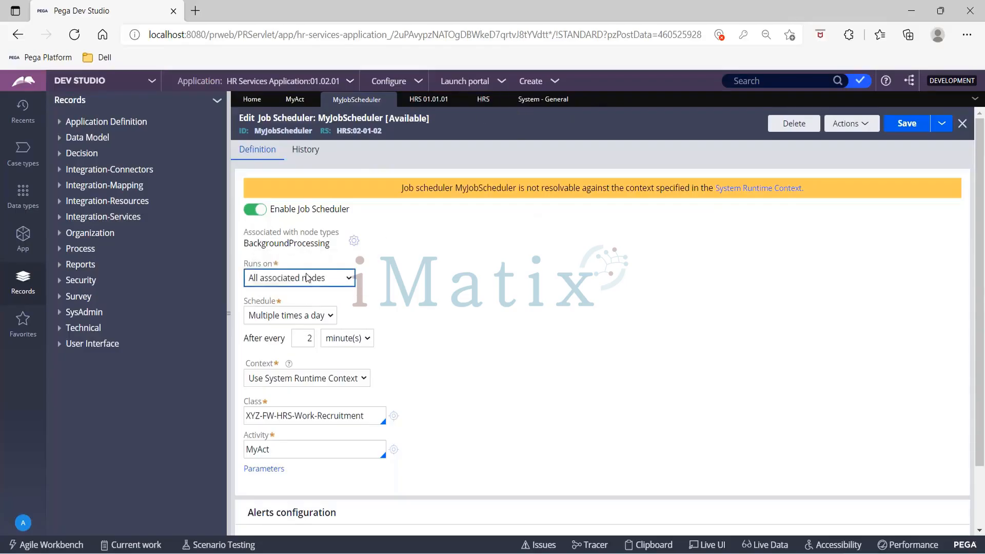
# - Set MyJobScheduler's Context to 'Specify access group' and enter admin as the group
pyautogui.click(314, 299)
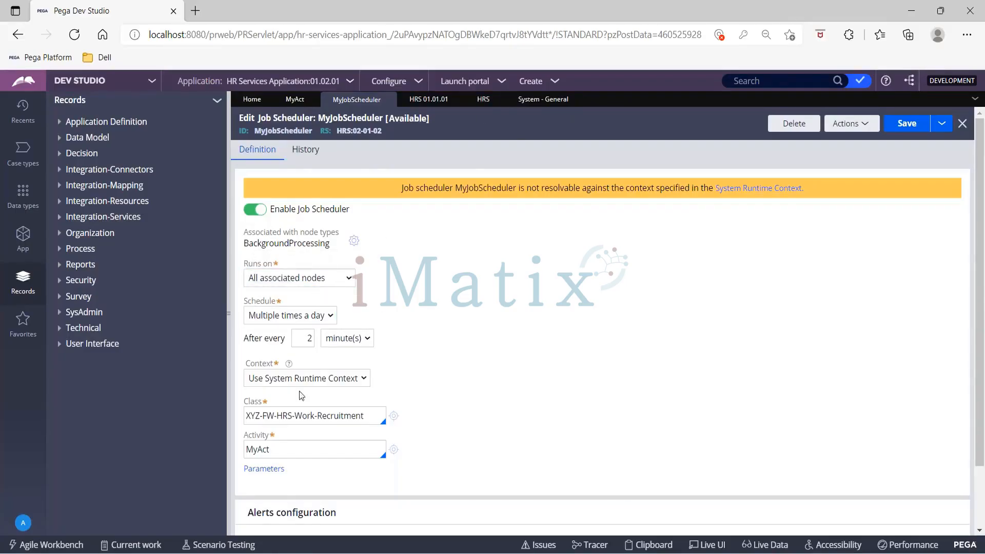
pyautogui.click(363, 380)
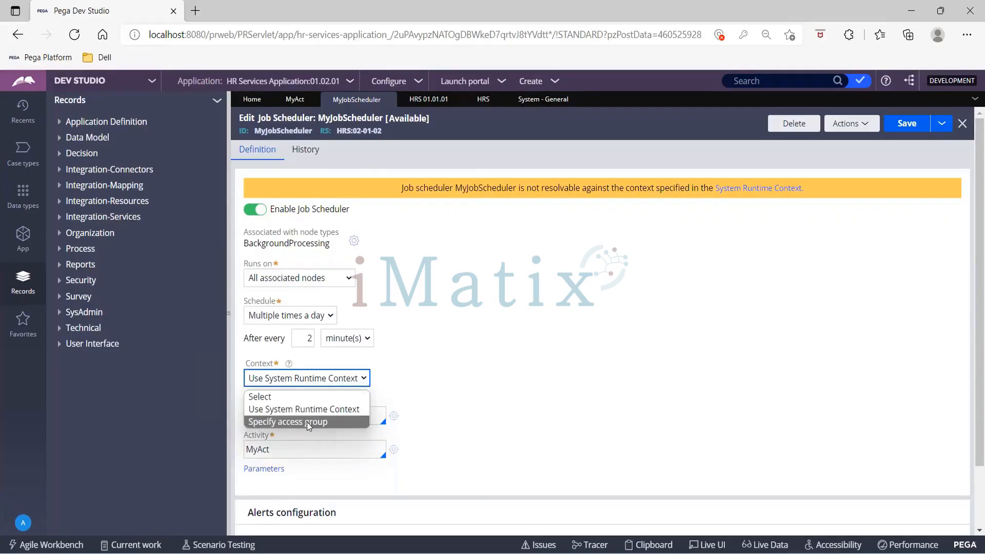
pyautogui.click(306, 421)
pyautogui.click(397, 378)
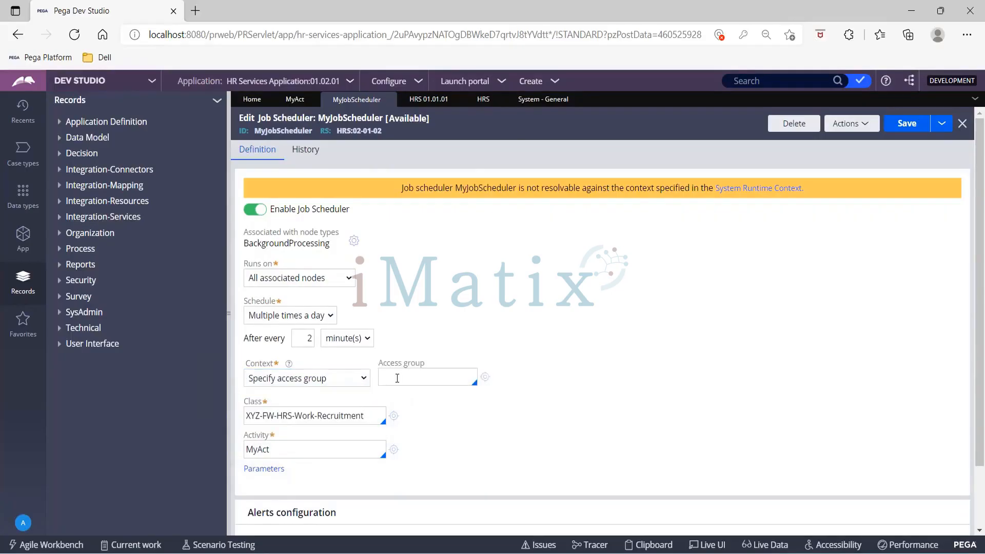
pyautogui.write('a')
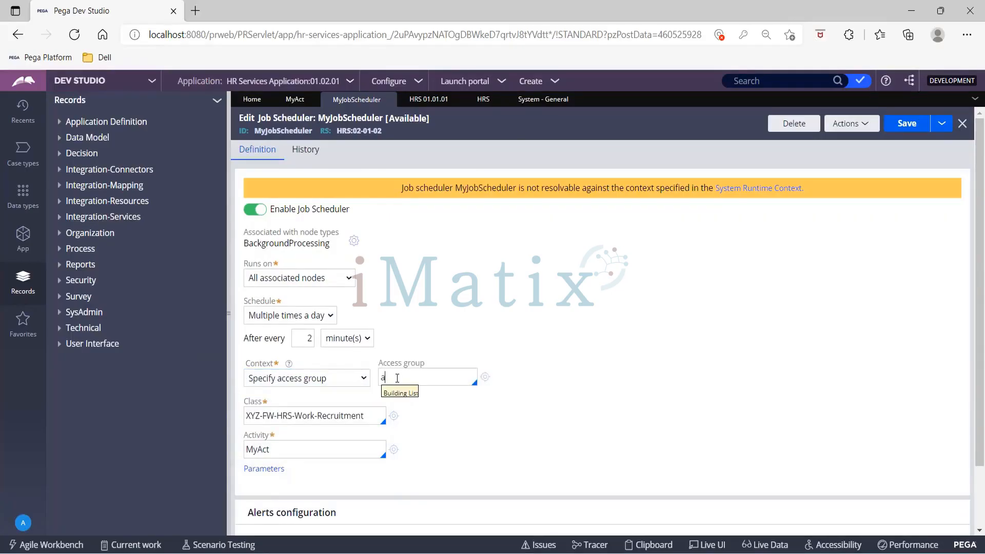
pyautogui.write('dmin')
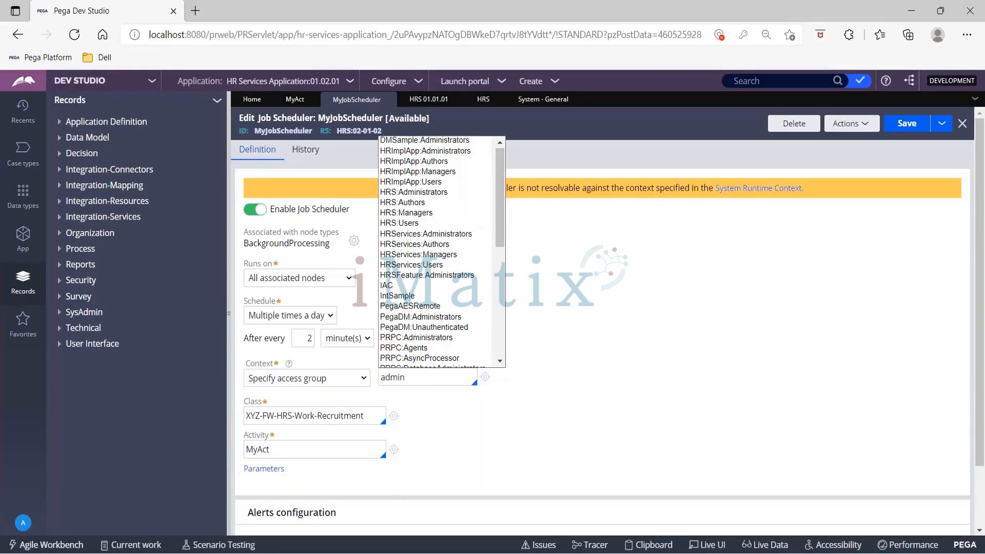
pyautogui.click(24, 522)
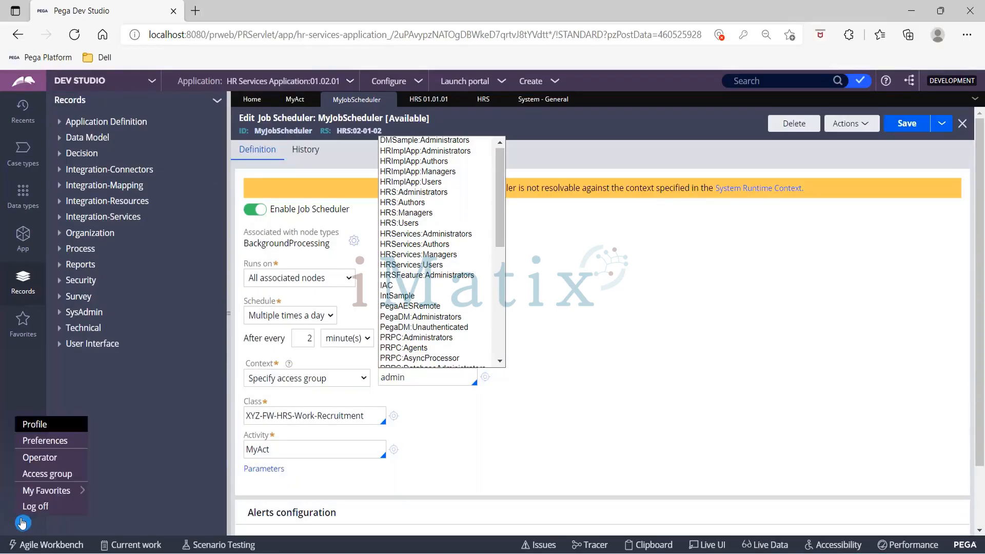
# - Check the operator's access group, then set HRS to version 01.01.01 in System Runtime Context
pyautogui.click(36, 472)
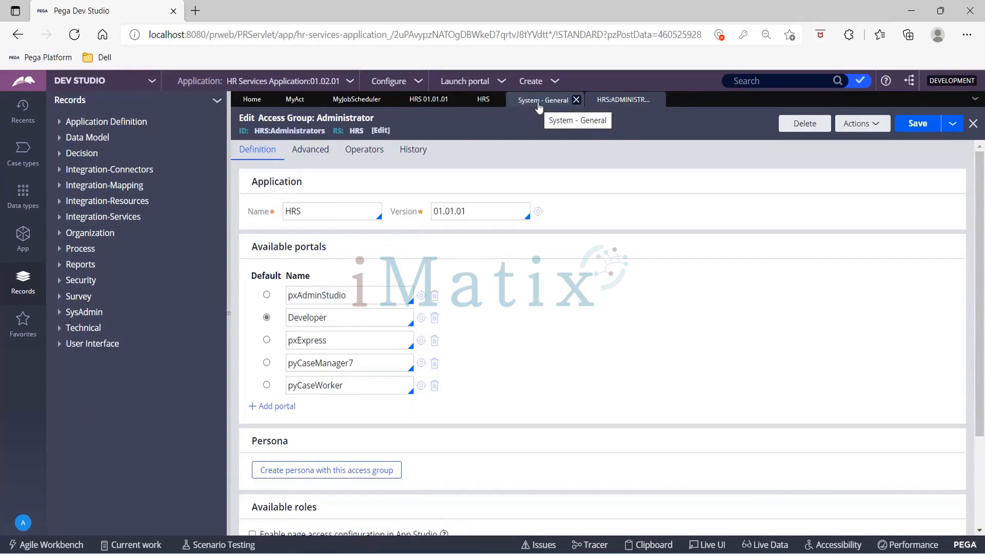
pyautogui.click(539, 100)
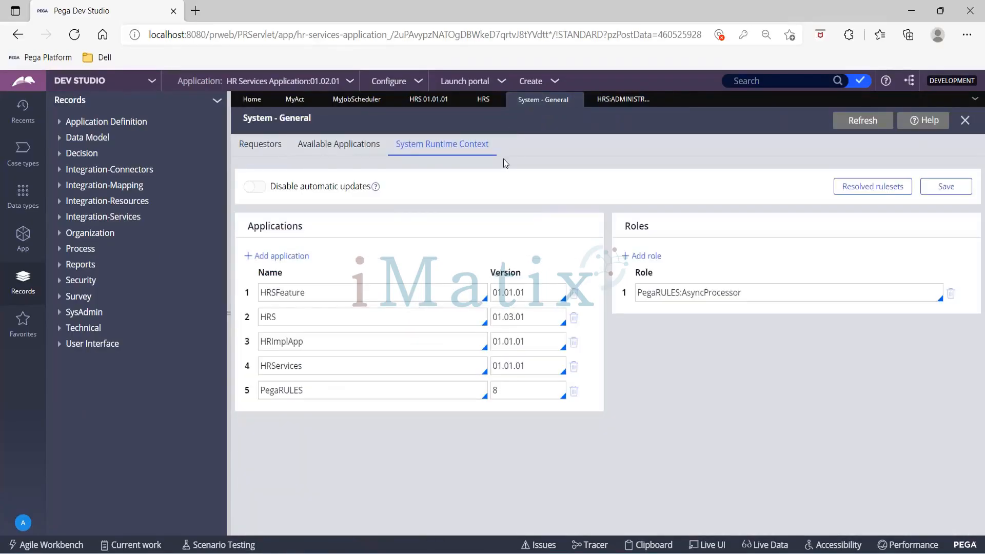
pyautogui.click(547, 314)
pyautogui.press('BackSpace')
pyautogui.press('BackSpace')
pyautogui.press('BackSpace')
pyautogui.press('BackSpace')
pyautogui.press('BackSpace')
pyautogui.press('BackSpace')
pyautogui.press('BackSpace')
pyautogui.press('Return')
# - Save and confirm the System Runtime Context twice, then return to the HRS:Administrators access group
pyautogui.click(961, 189)
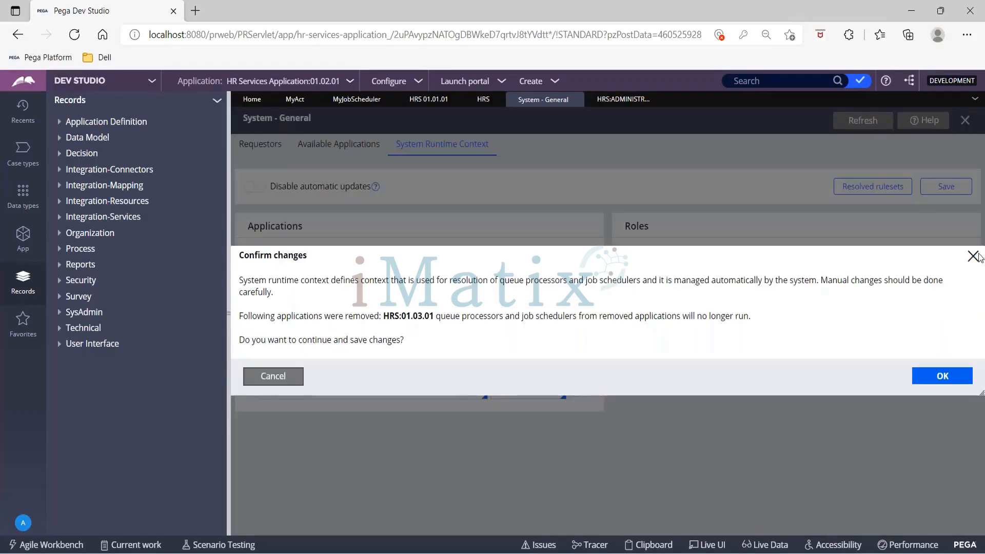
pyautogui.click(940, 376)
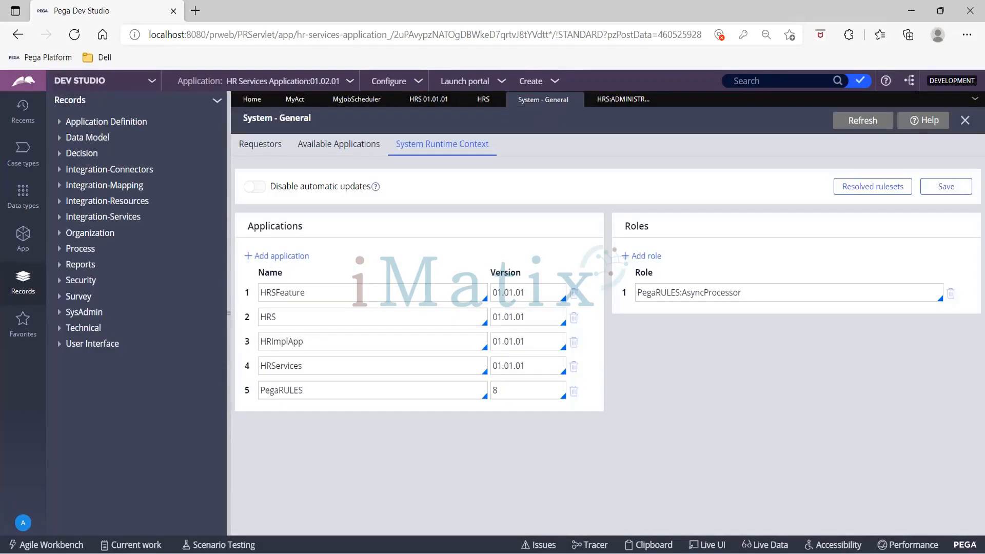
pyautogui.click(946, 186)
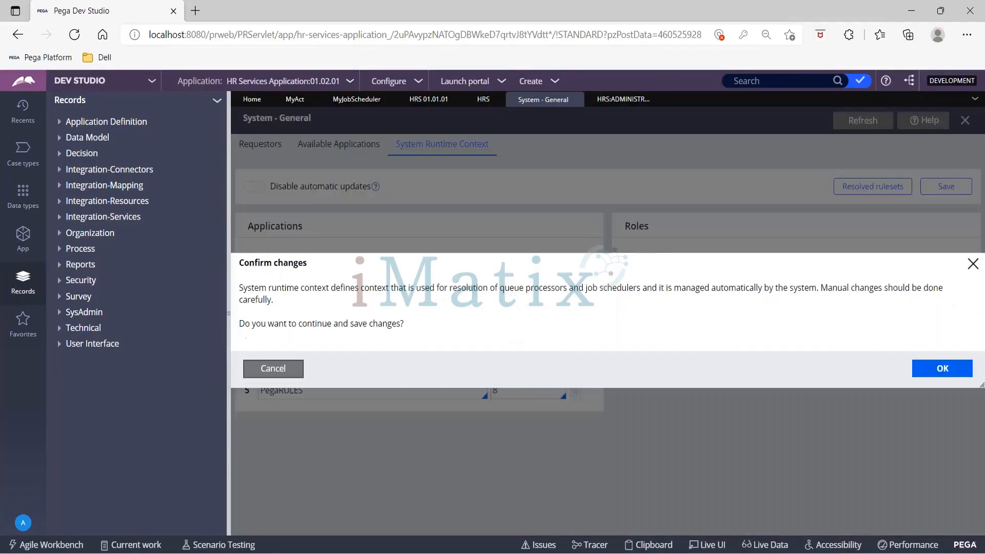
pyautogui.click(949, 368)
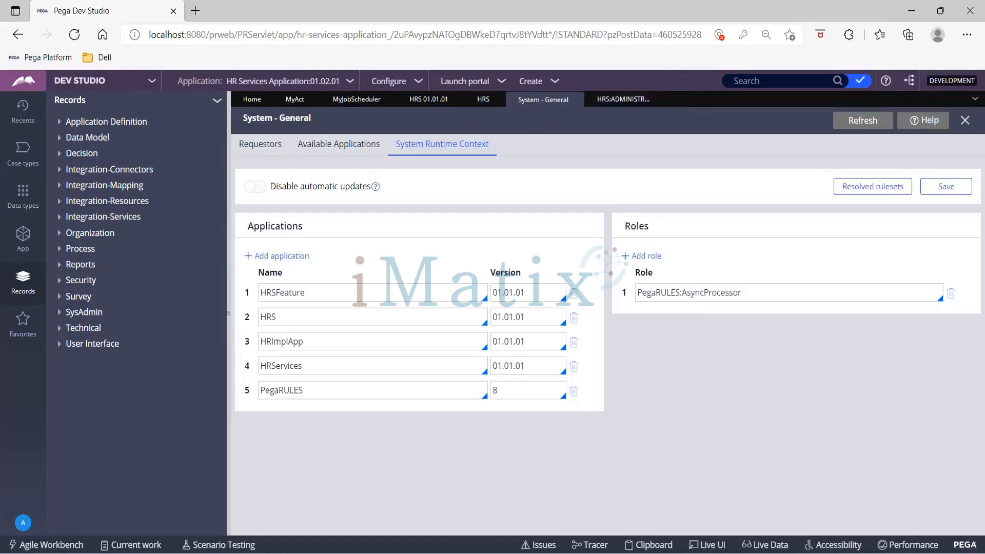
pyautogui.click(617, 101)
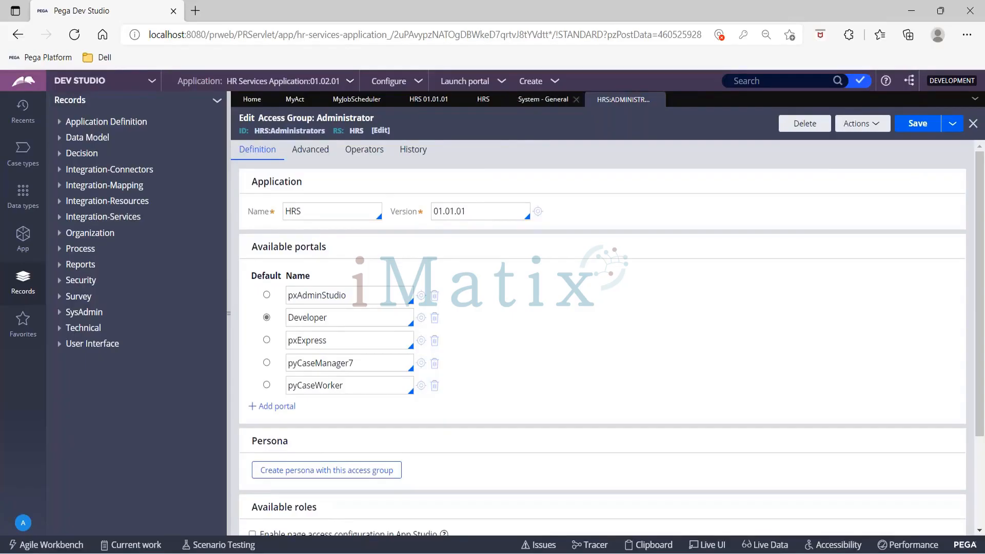
# - Set MyJobScheduler's Context back to Use System Runtime Context and save it
pyautogui.click(353, 98)
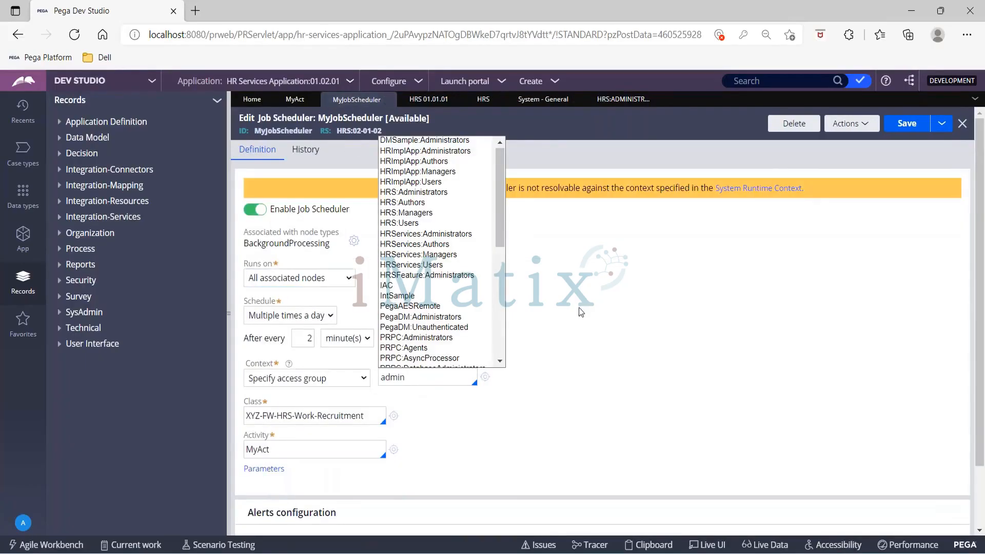
pyautogui.click(348, 380)
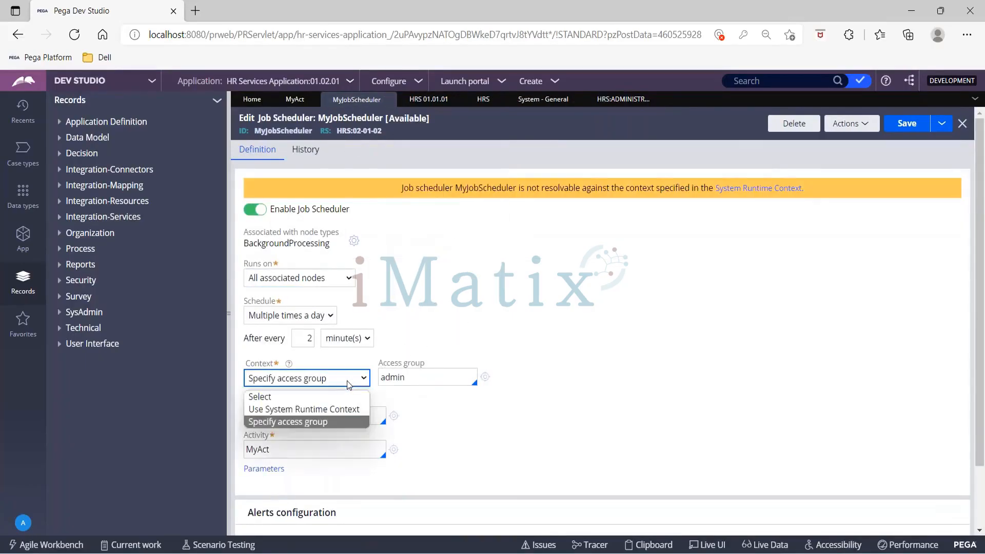
pyautogui.click(339, 410)
pyautogui.click(898, 124)
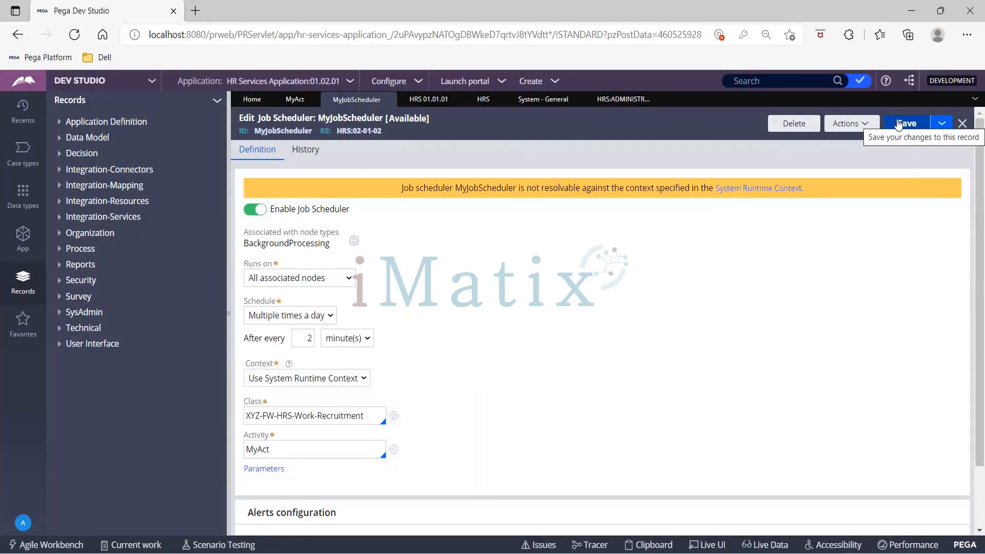
pyautogui.click(898, 124)
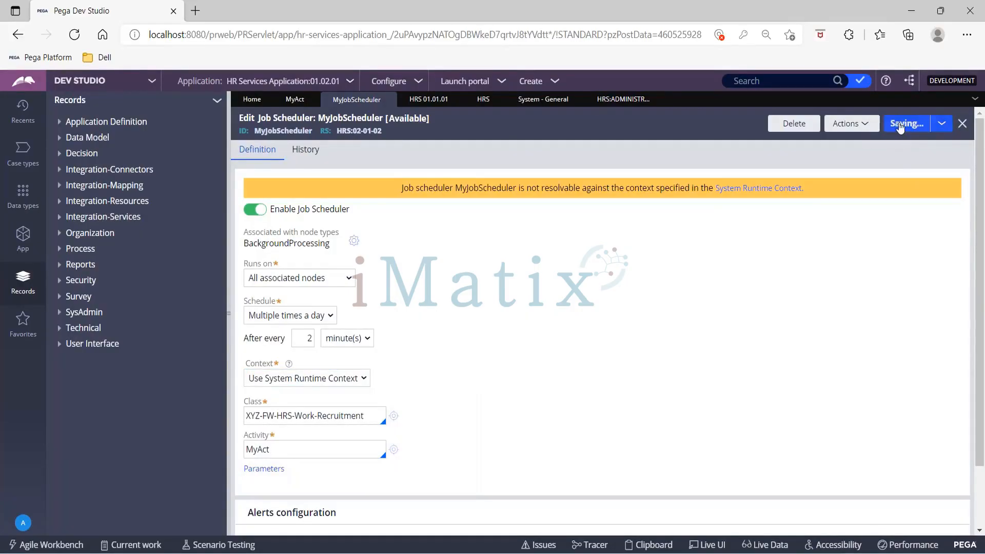
# - Re-save and confirm the System Runtime Context, then go back to MyJobScheduler
pyautogui.click(622, 101)
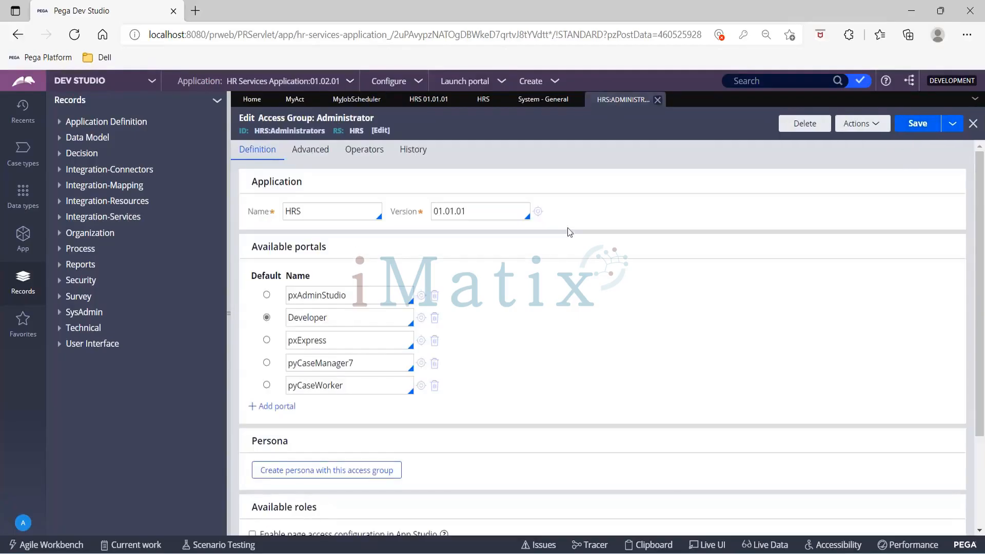
pyautogui.click(542, 101)
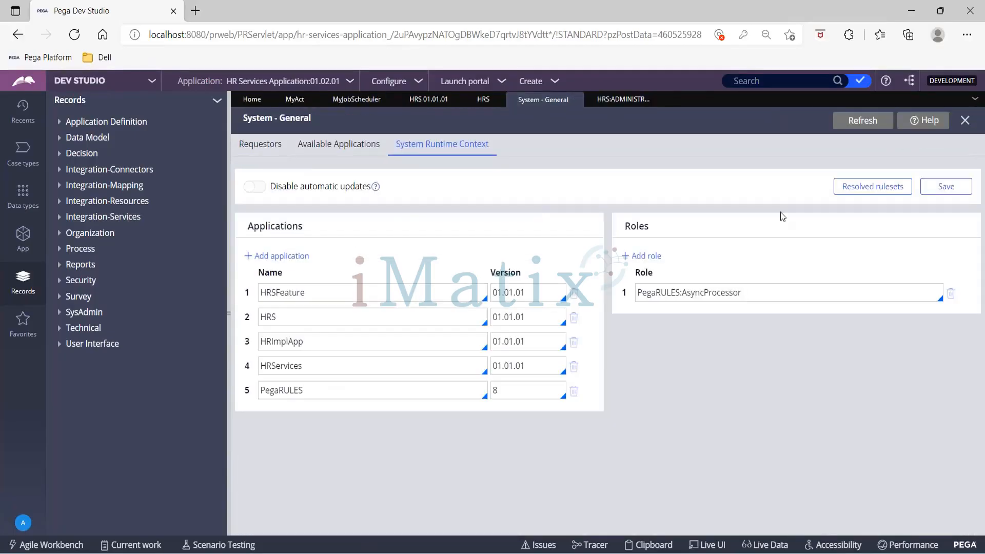
pyautogui.click(954, 193)
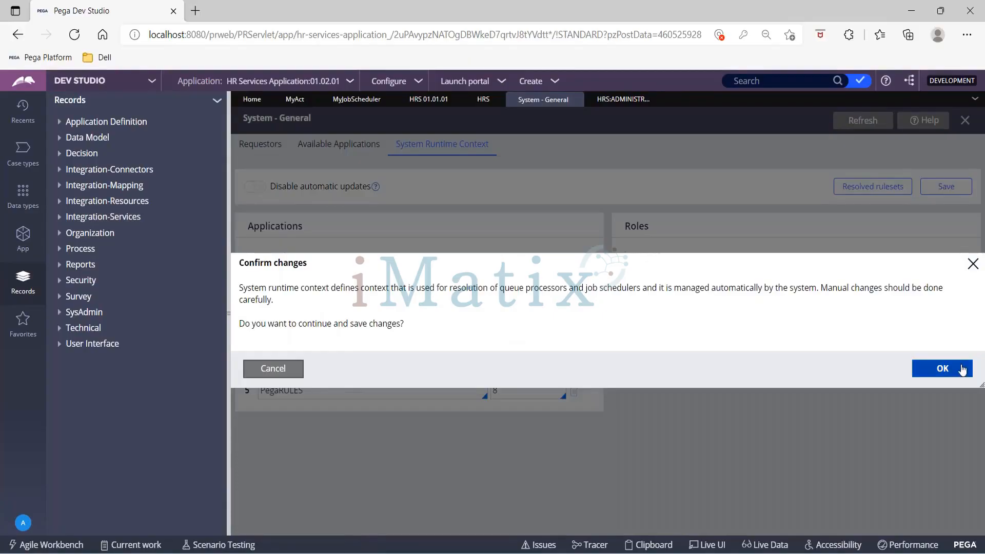
pyautogui.click(960, 371)
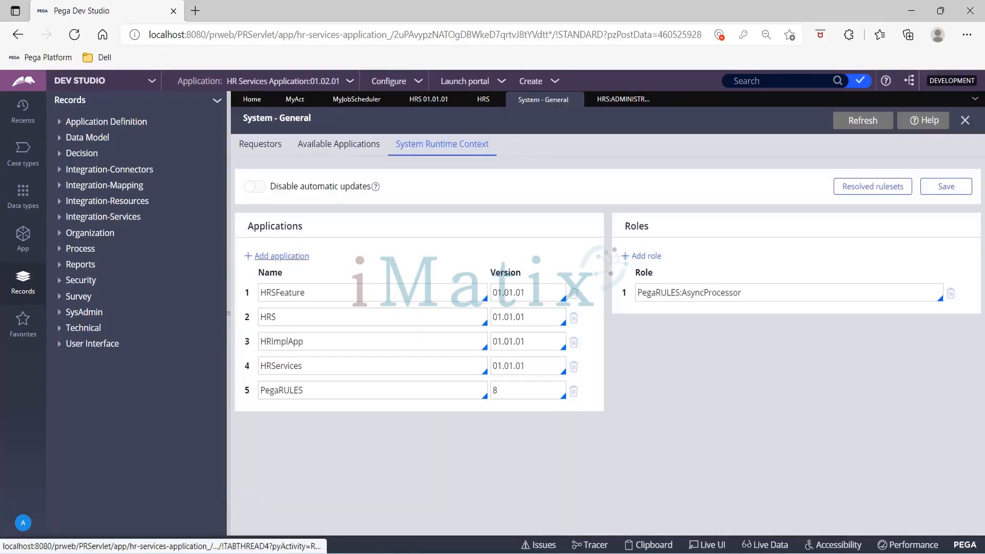
pyautogui.click(353, 99)
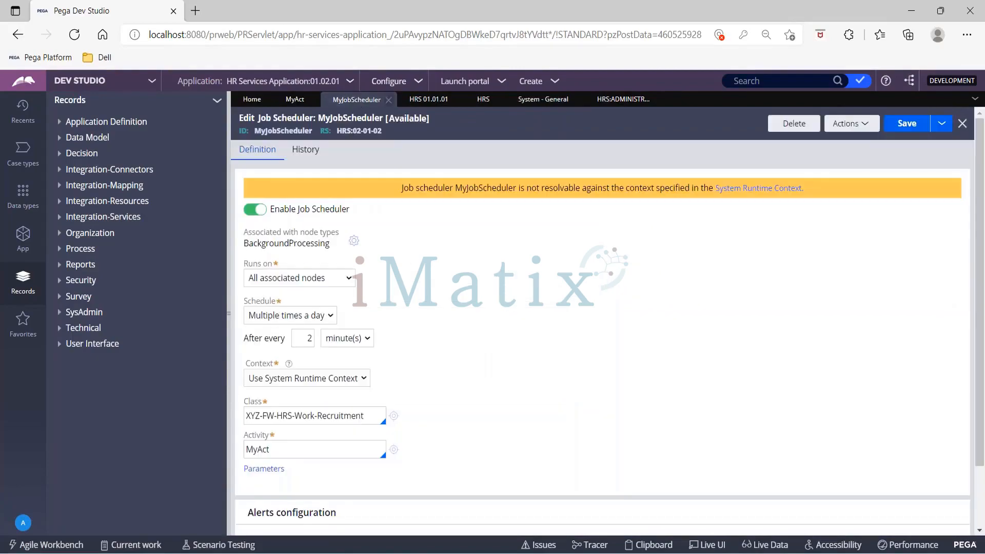
# - Save MyJobScheduler, then switch its Context to 'Specify access group'
pyautogui.click(895, 123)
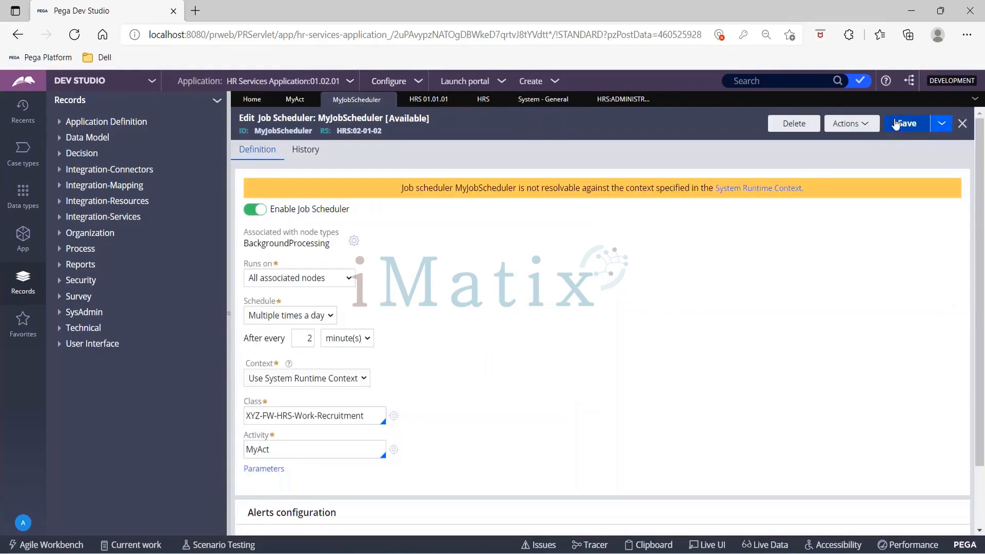
pyautogui.click(895, 123)
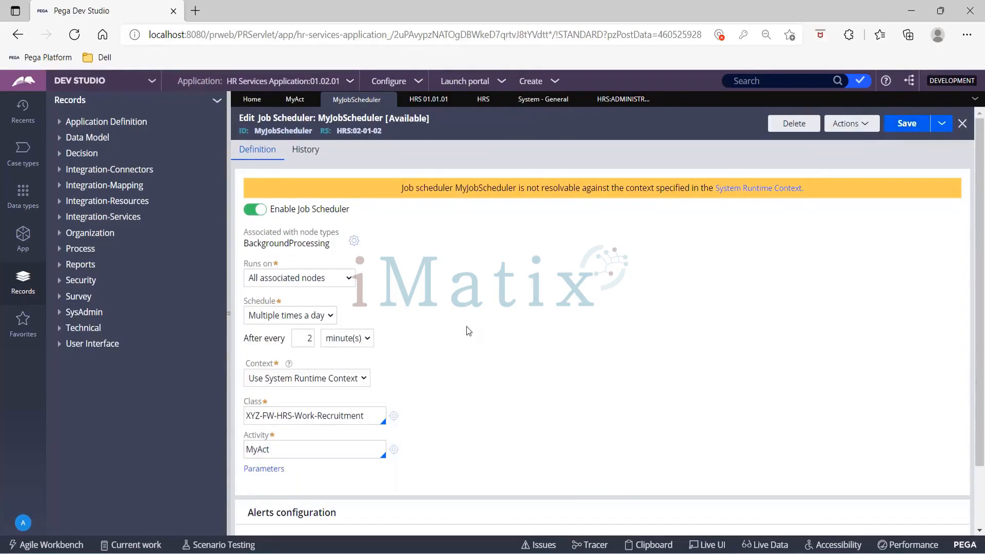
pyautogui.click(318, 377)
pyautogui.click(314, 421)
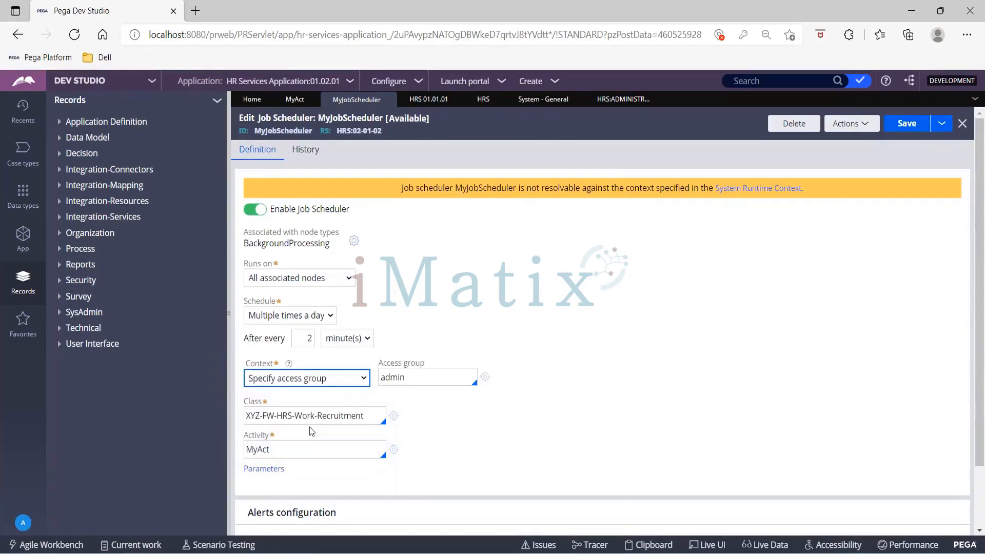
pyautogui.click(437, 378)
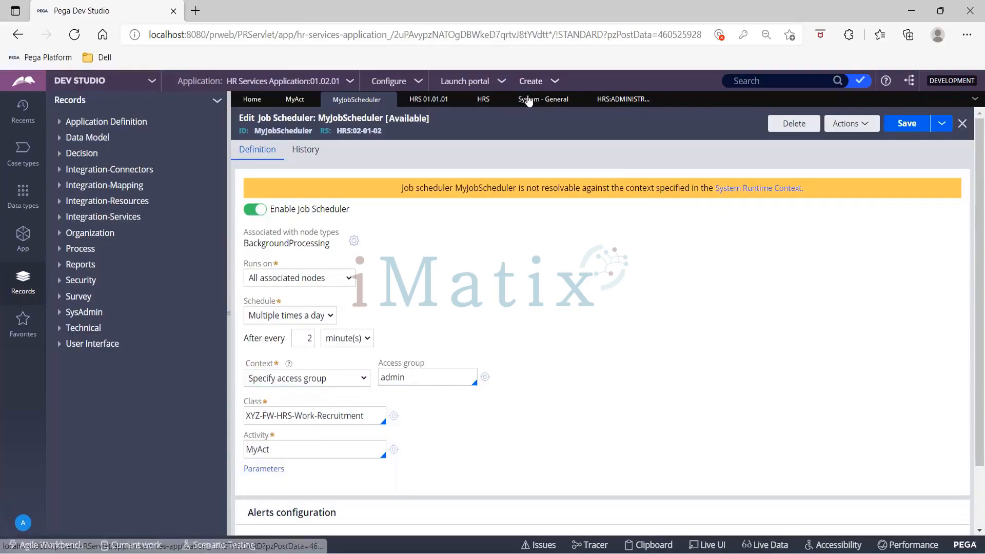
# - Replace the access group with HRS:Administrators from the HRS suggestions and save the scheduler
pyautogui.click(621, 100)
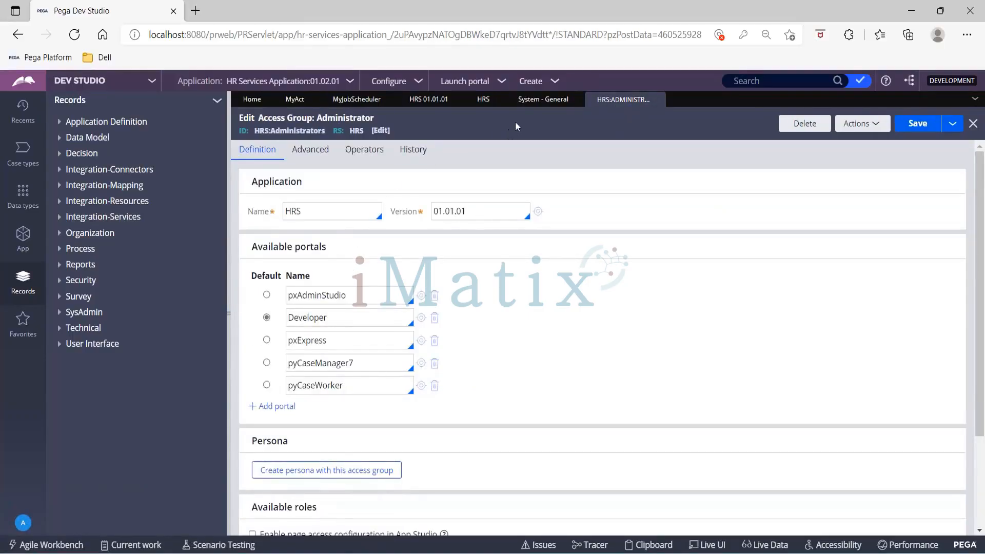
pyautogui.click(357, 100)
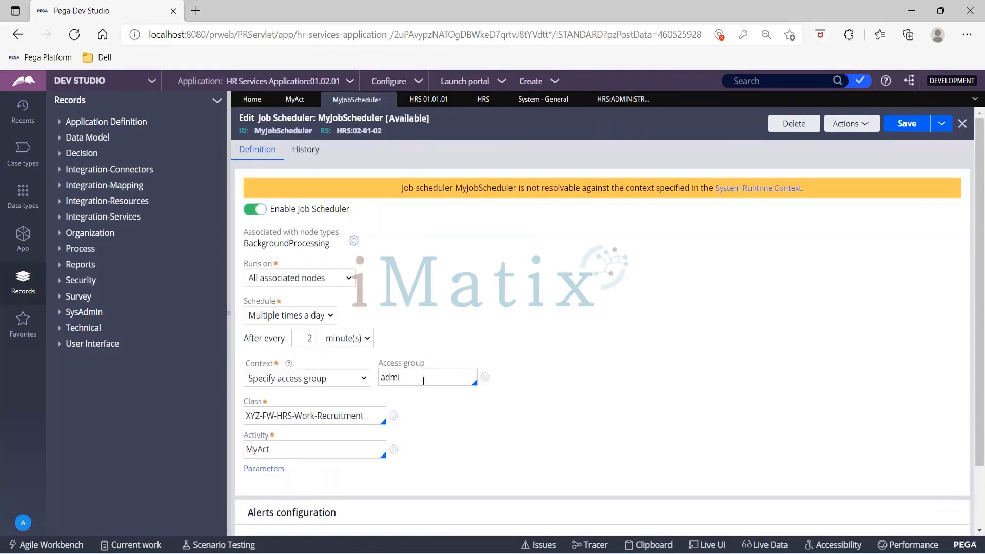
pyautogui.press('BackSpace')
pyautogui.press('BackSpace')
pyautogui.press('BackSpace')
pyautogui.press('BackSpace')
pyautogui.press('BackSpace')
pyautogui.write('HRS')
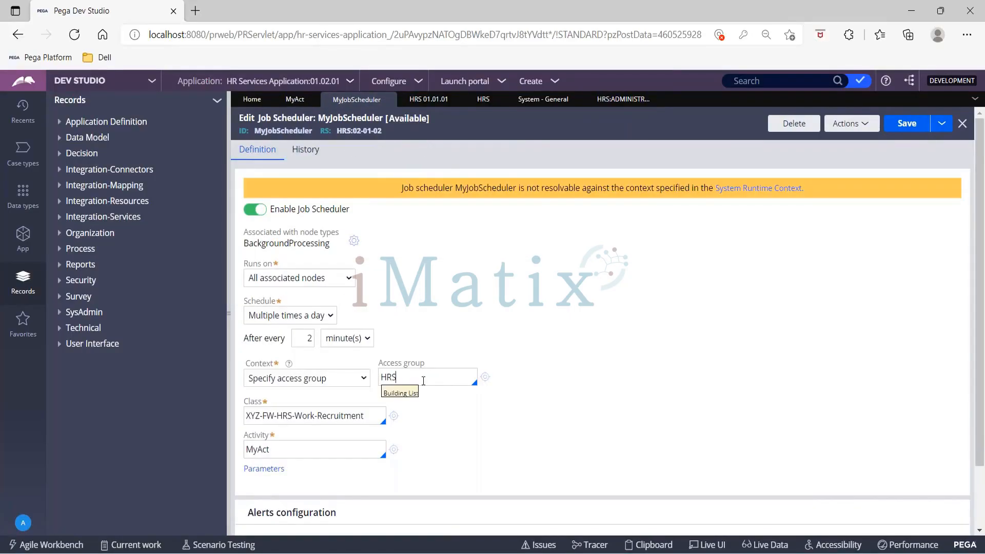
pyautogui.press('Return')
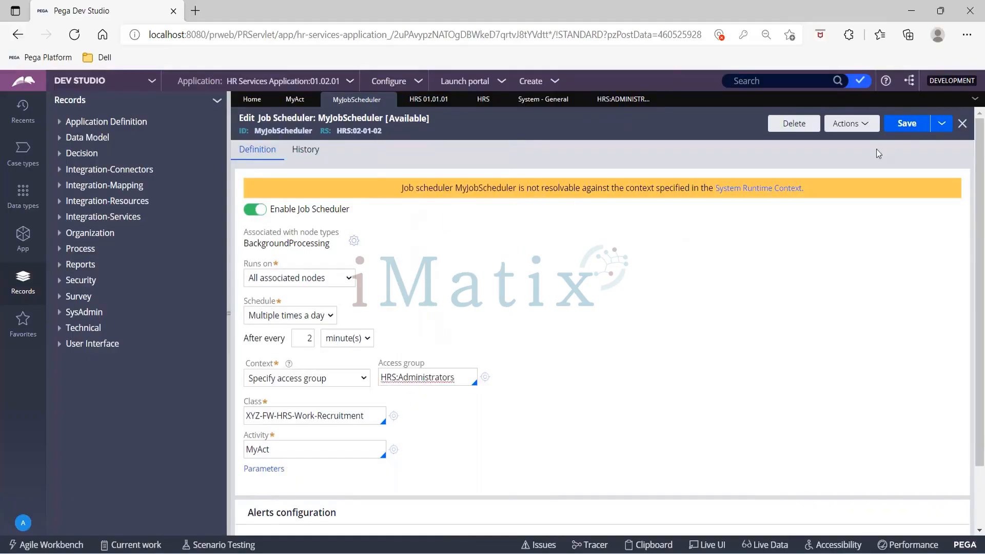
pyautogui.click(908, 128)
# - Save MyJobScheduler repeatedly with HRS:Administrators as its access group
pyautogui.click(907, 128)
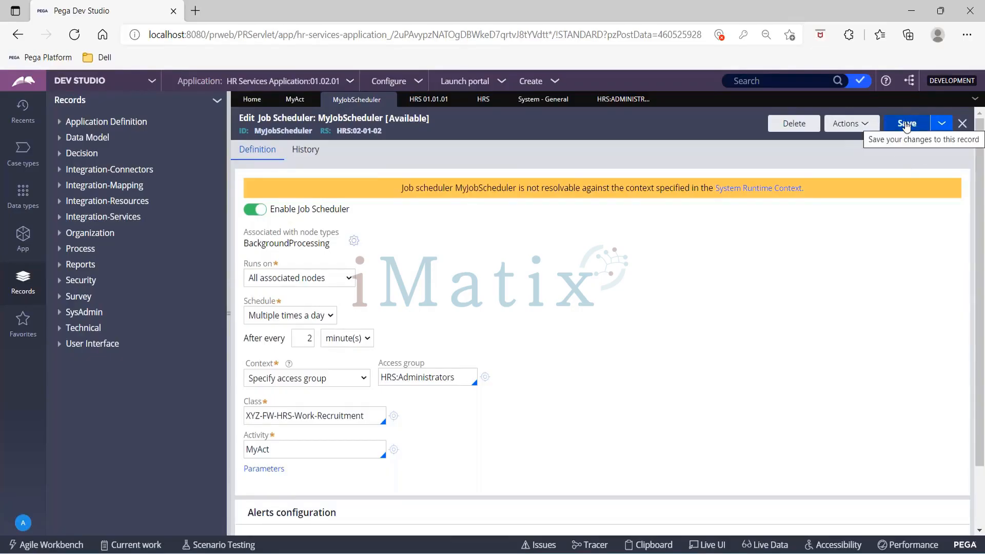
pyautogui.click(906, 126)
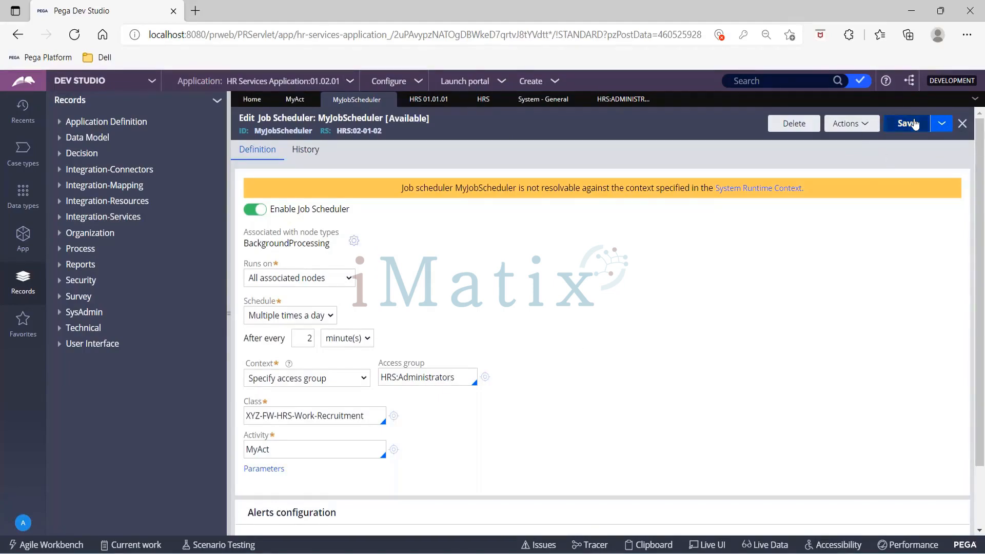
pyautogui.click(913, 124)
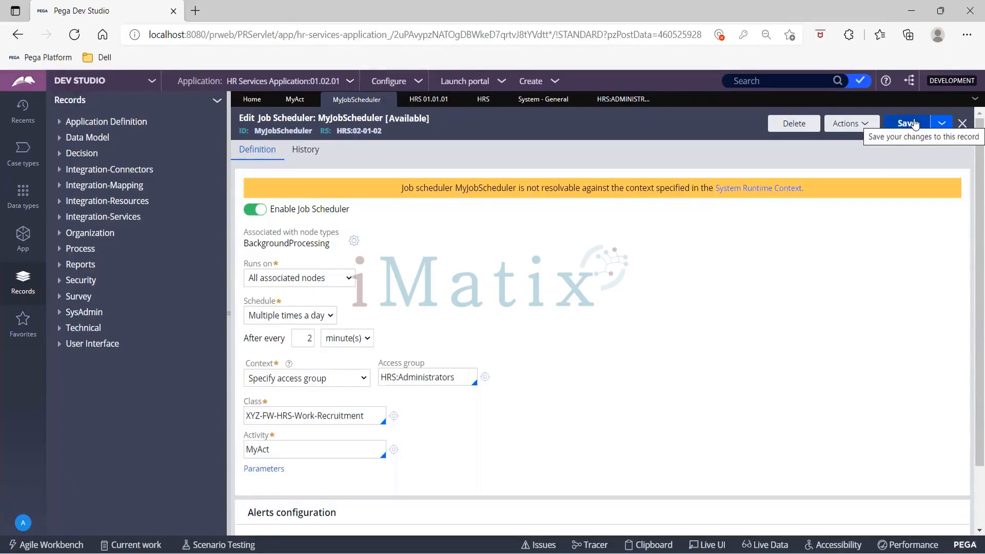
pyautogui.click(914, 124)
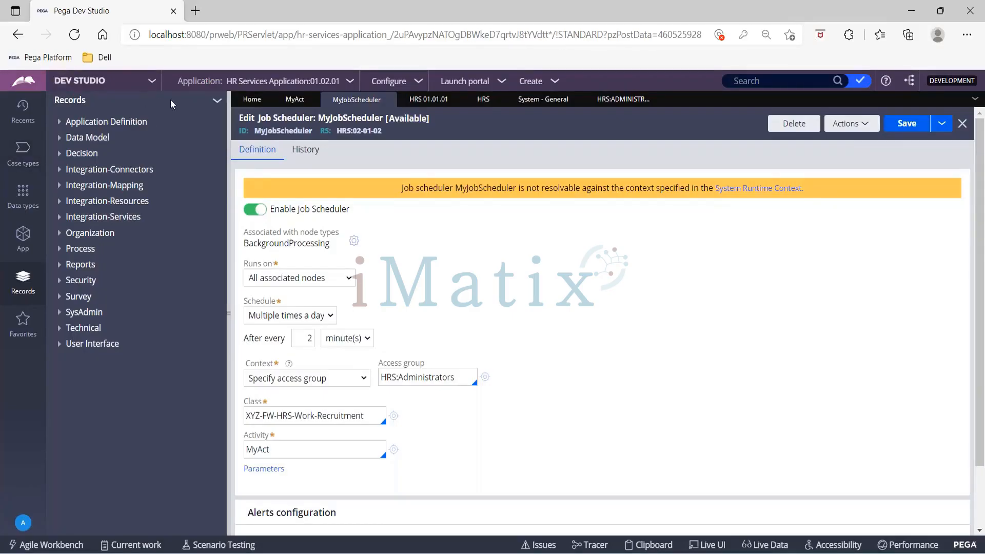
pyautogui.click(151, 82)
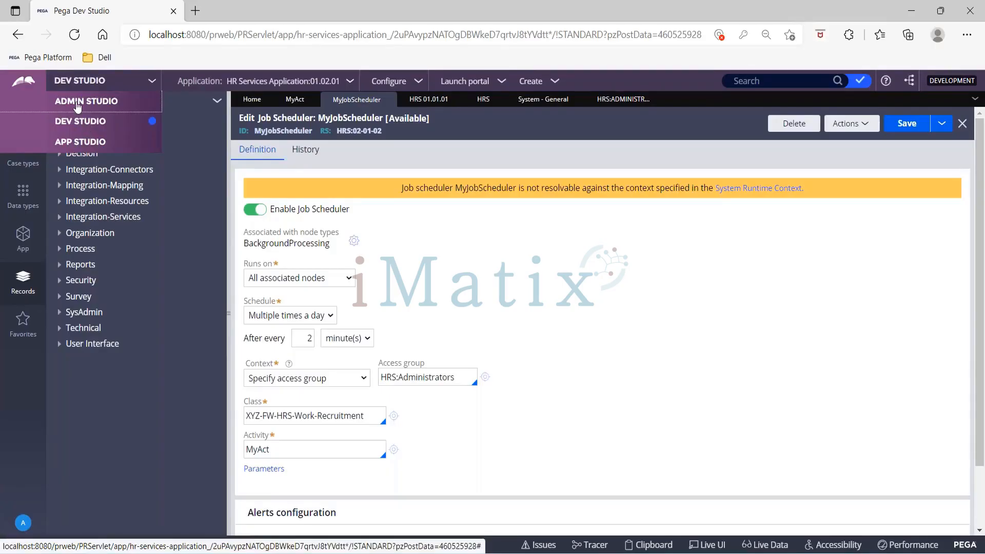
# - Switch to Admin Studio and bring up the Resources list from the sidebar
pyautogui.click(78, 105)
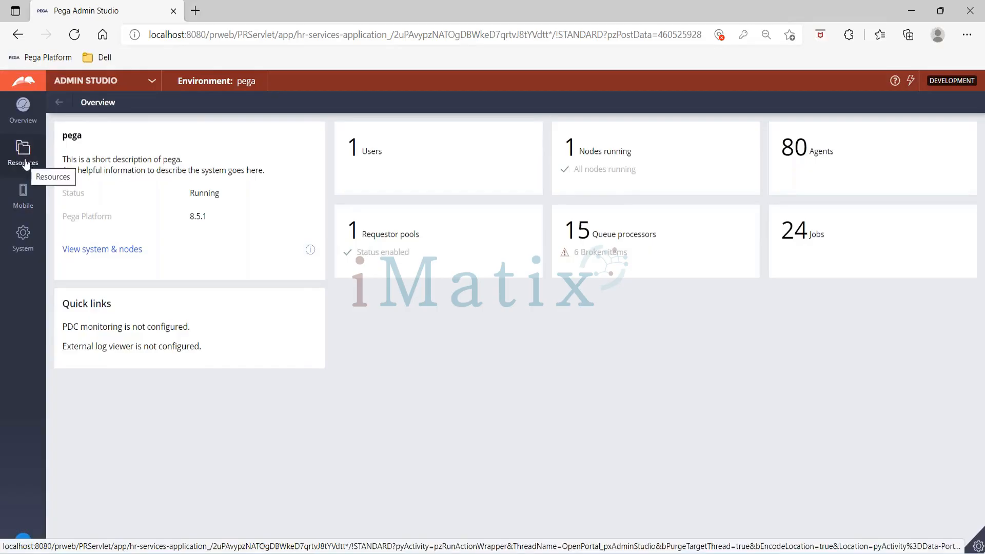
pyautogui.click(25, 163)
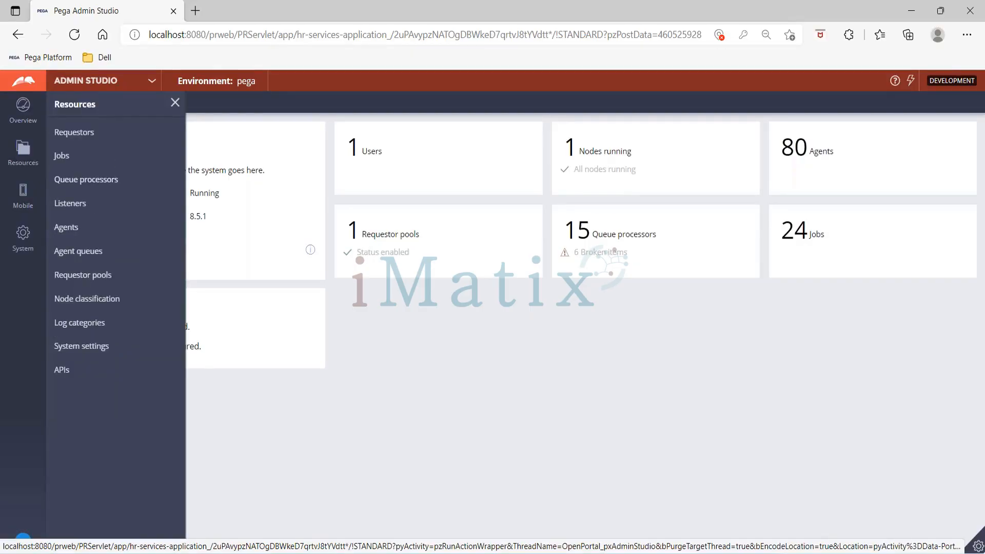
# - Open the Jobs page listing 24 jobs, scroll through it, and open the Job column filter
pyautogui.click(62, 156)
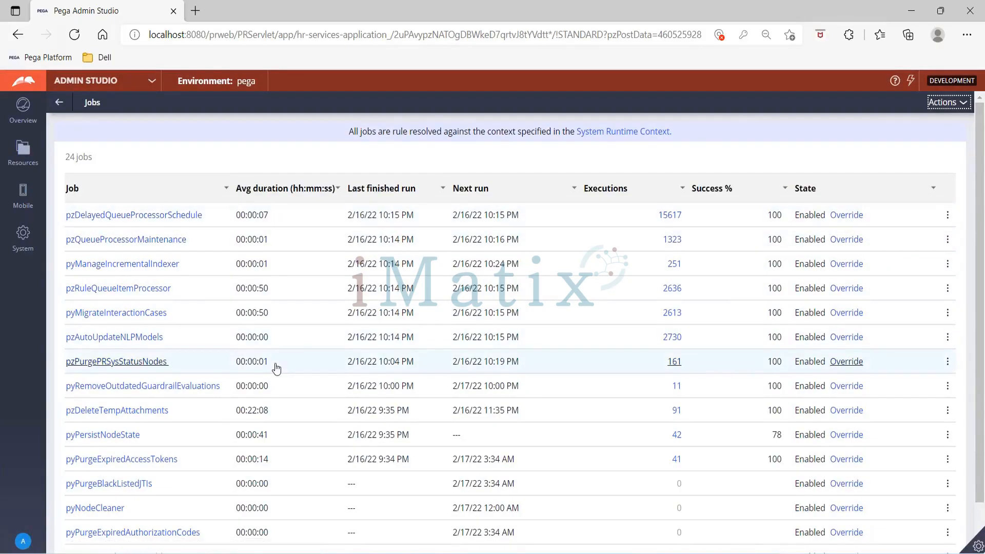
pyautogui.scroll(-1, 276, 367)
pyautogui.scroll(1, 275, 367)
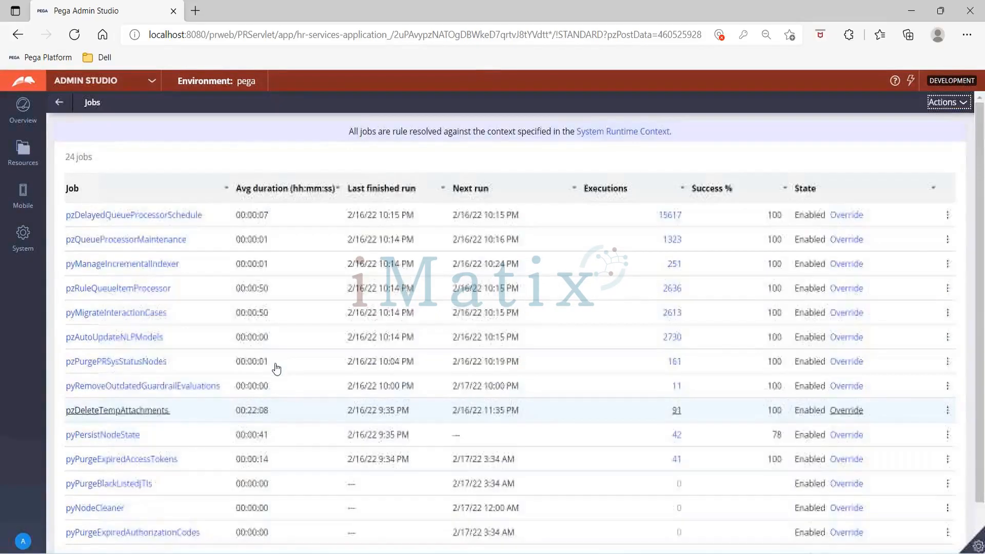
pyautogui.click(227, 190)
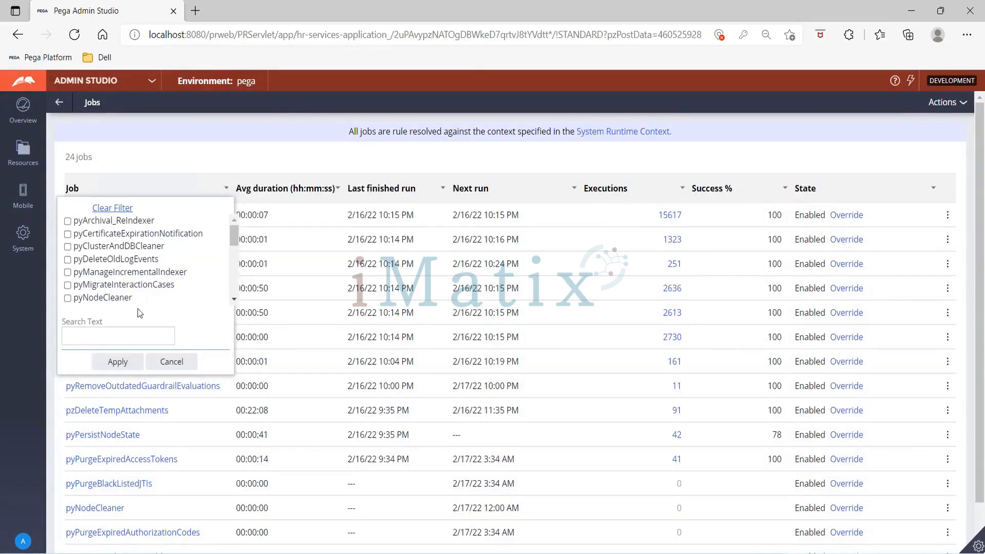
# - Filter the Admin Studio Jobs list by 'MYJOB', which returns no matching jobs
pyautogui.scroll(-5, 171, 279)
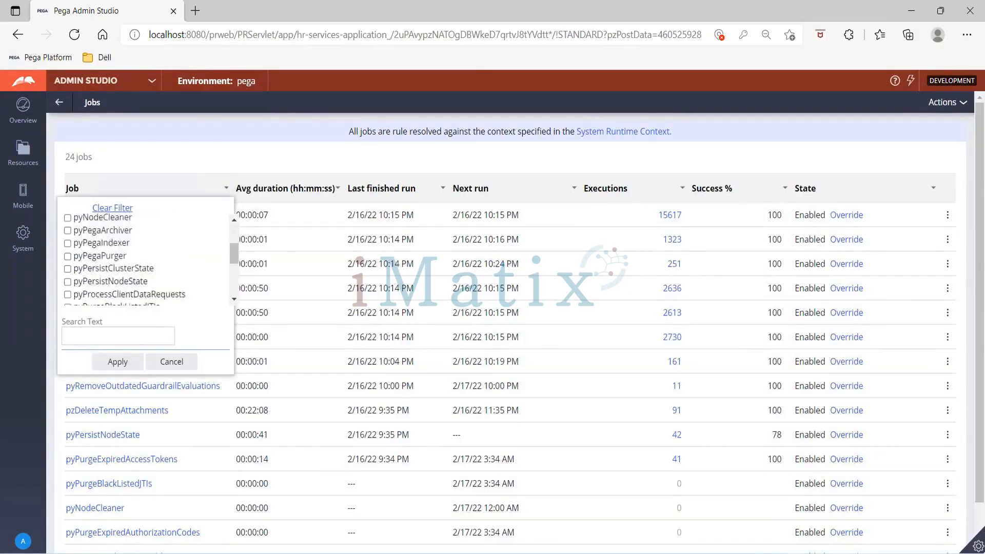
pyautogui.scroll(-3, 149, 260)
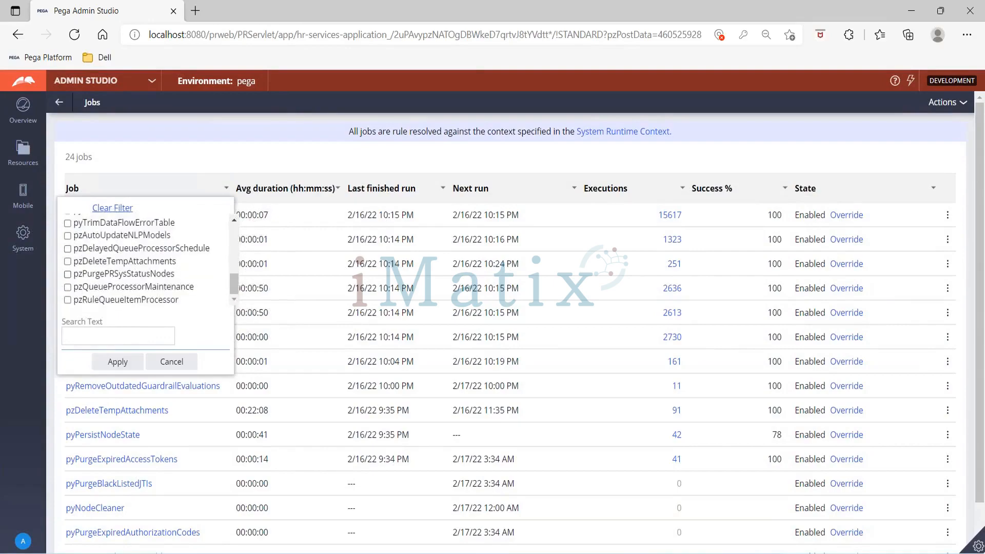
pyautogui.click(146, 336)
pyautogui.write('MY')
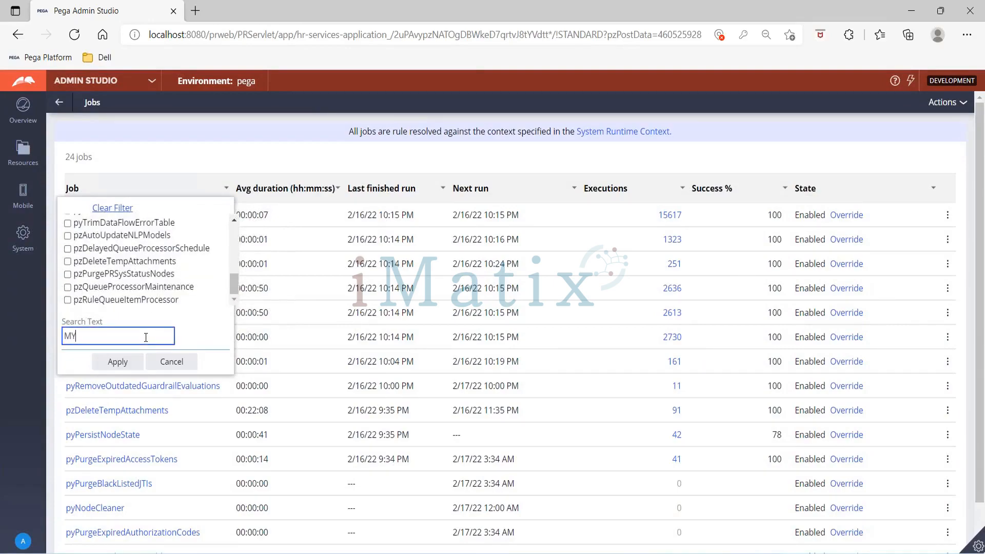
pyautogui.write('JOB')
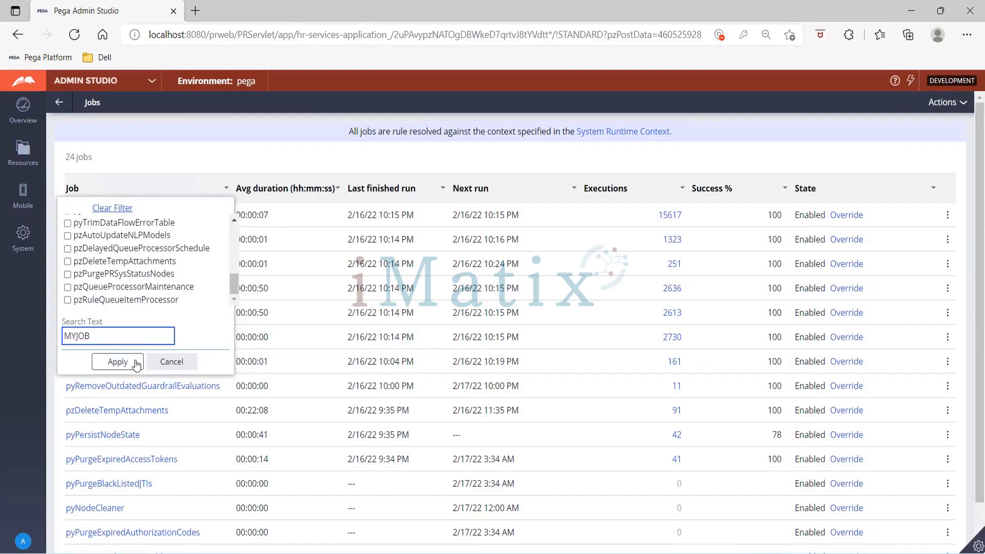
pyautogui.click(133, 362)
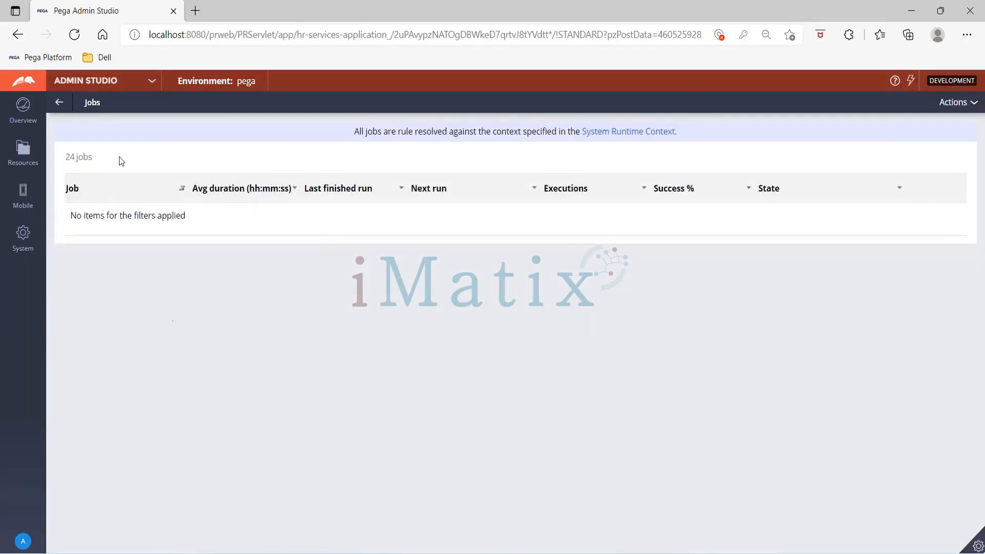
pyautogui.click(23, 150)
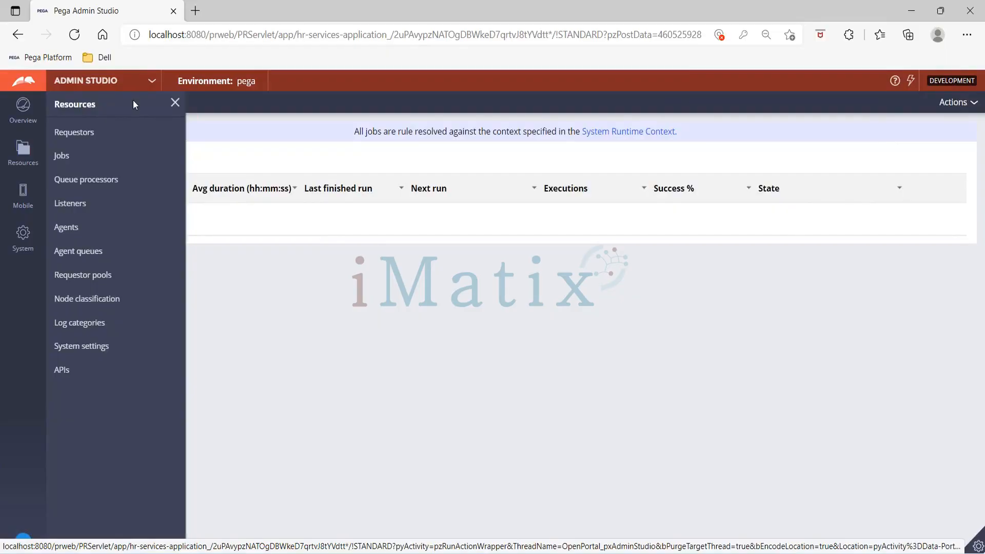
# - View the System Runtime Context, confirming HRS 01.01.01 is among its applications
pyautogui.click(629, 132)
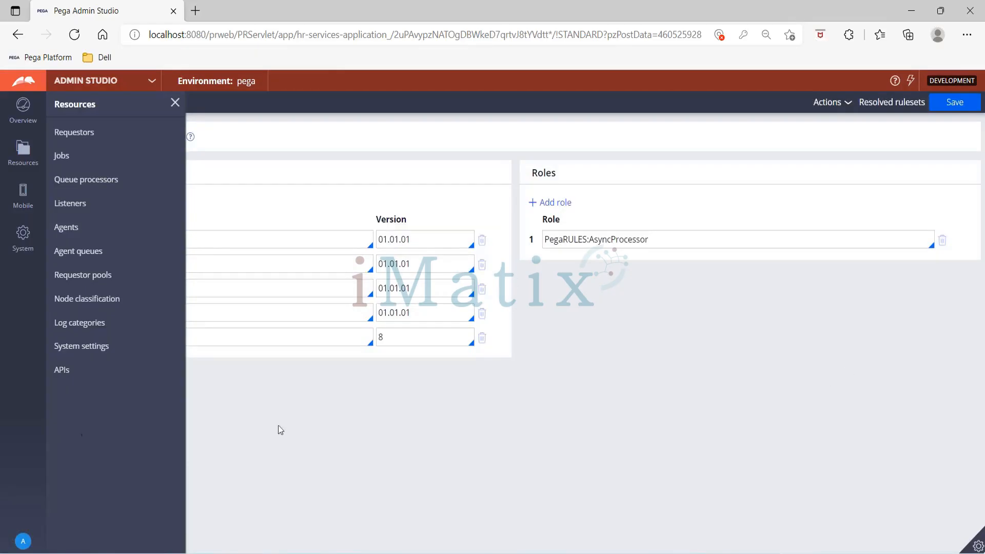
pyautogui.click(175, 103)
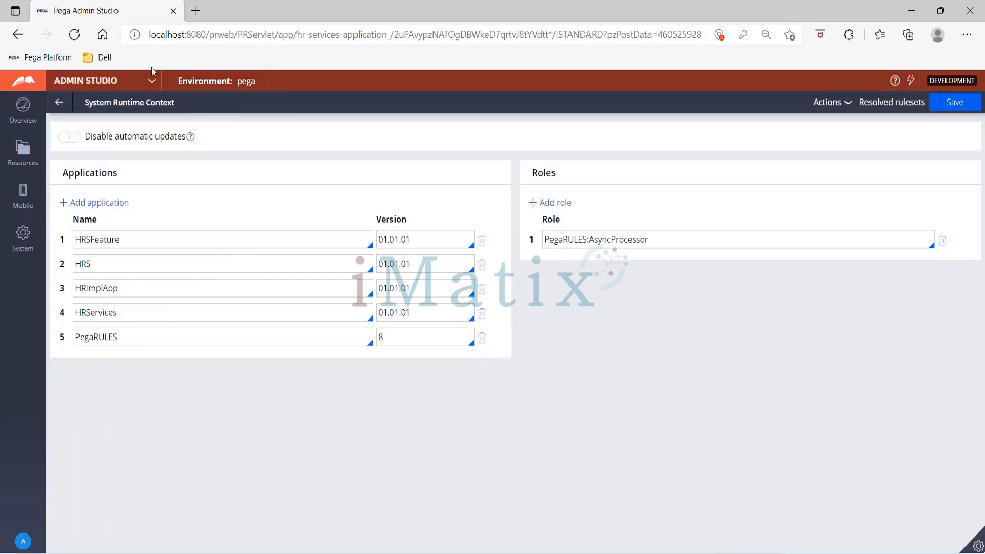
pyautogui.click(153, 81)
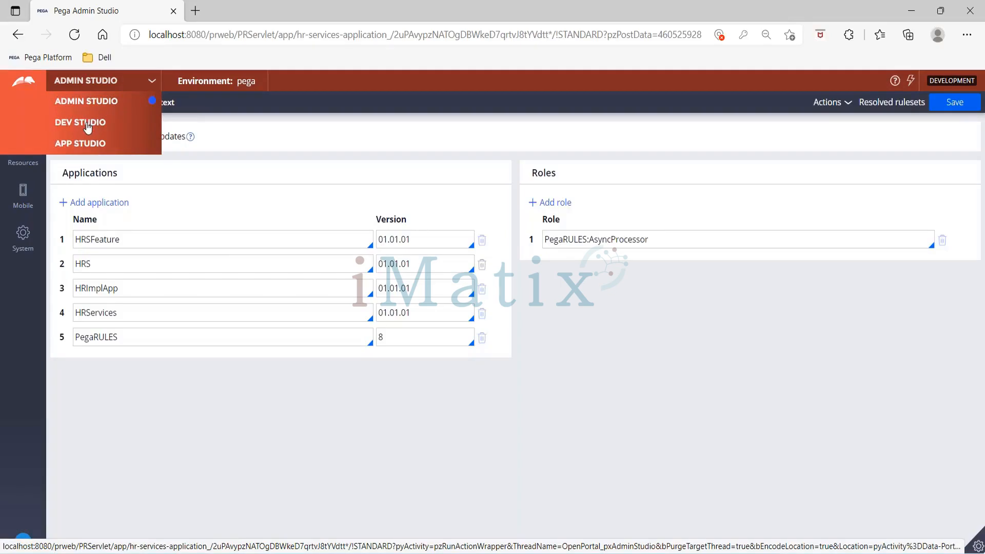
# - Back in Dev Studio, start a Save As of MyJobScheduler and check the offered HRS ruleset versions
pyautogui.click(88, 126)
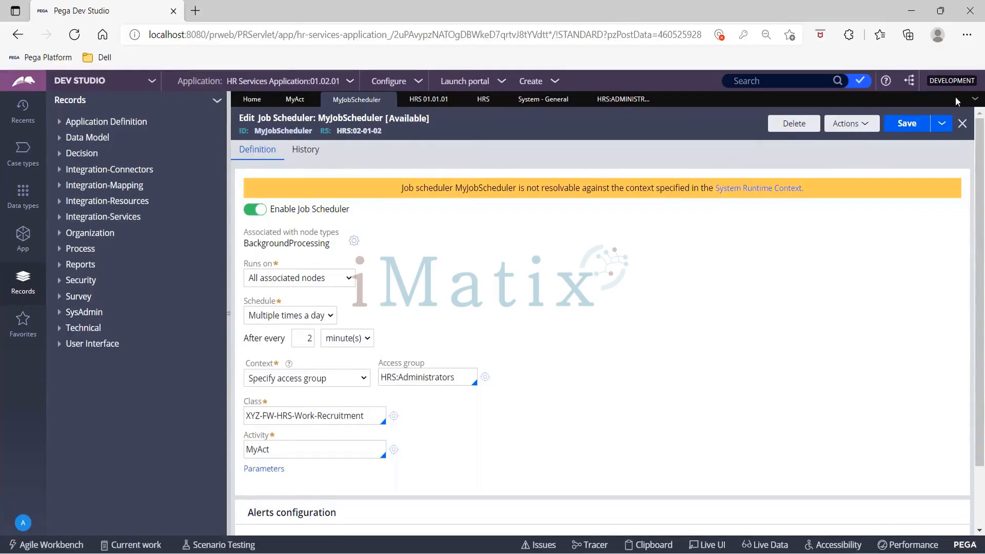
pyautogui.click(942, 123)
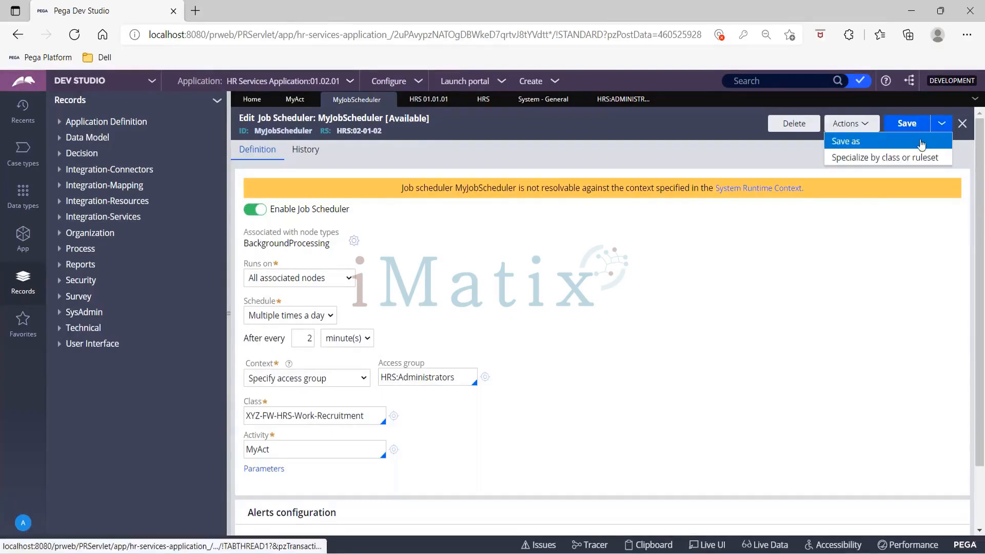
pyautogui.click(922, 144)
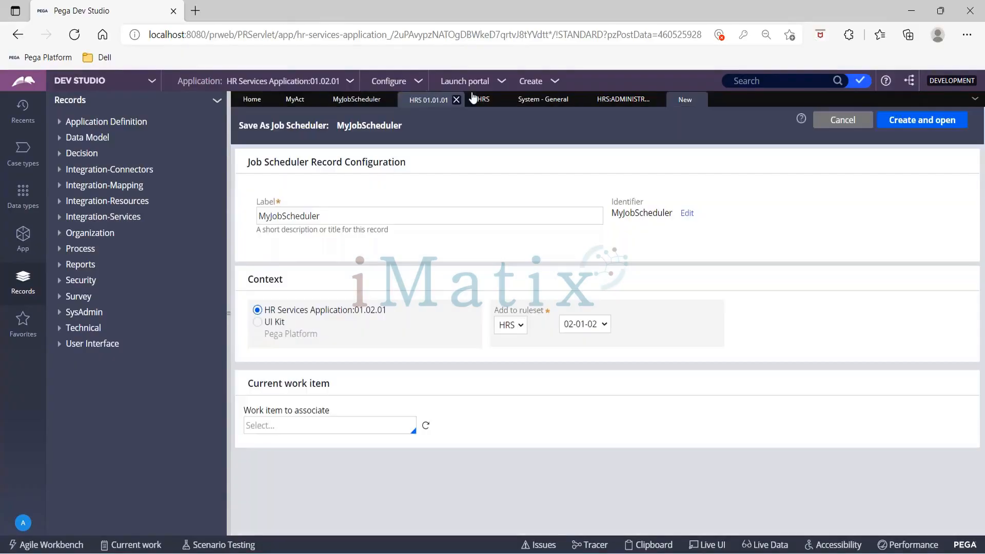
pyautogui.click(586, 323)
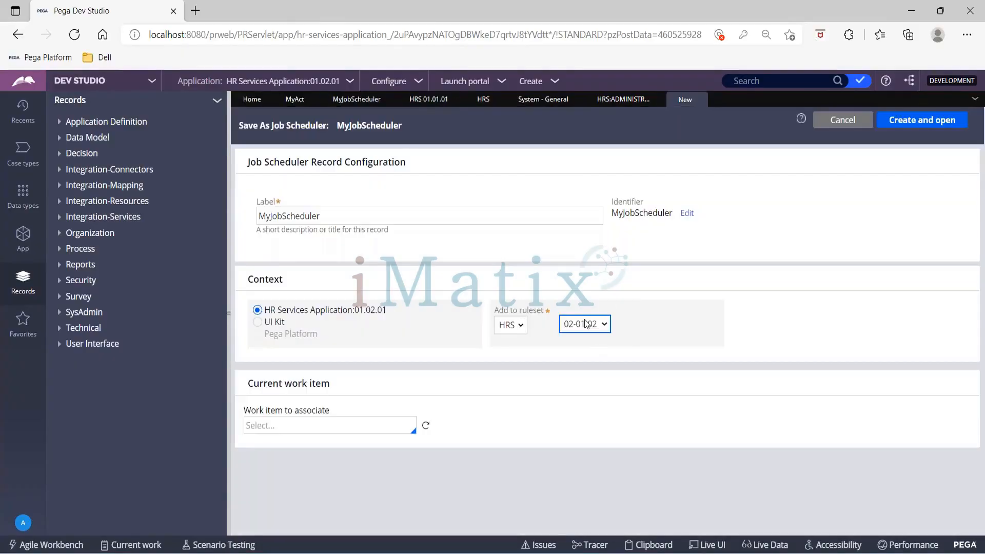
pyautogui.click(428, 99)
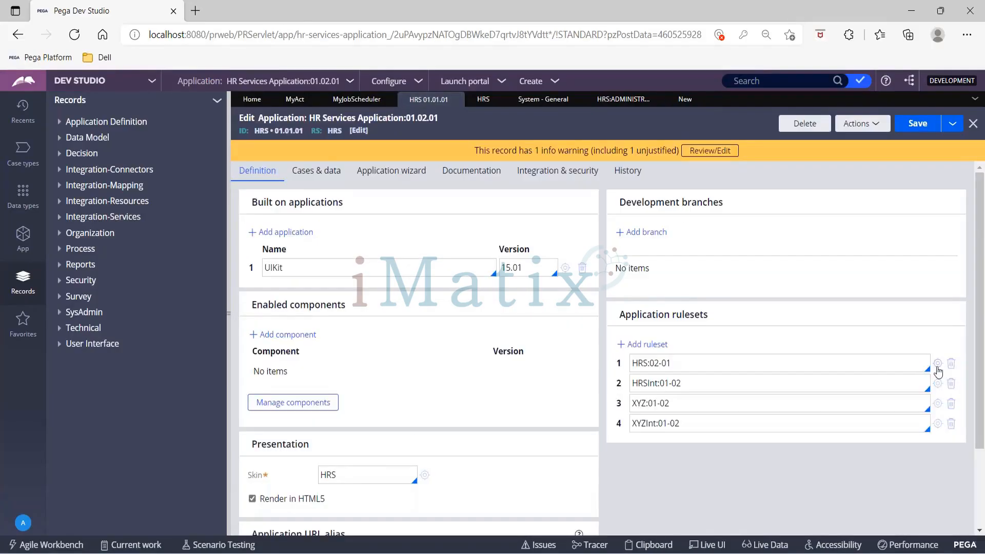
# - Open the HRS ruleset and begin unlocking version 01-01-01, then return to MyAct
pyautogui.click(937, 363)
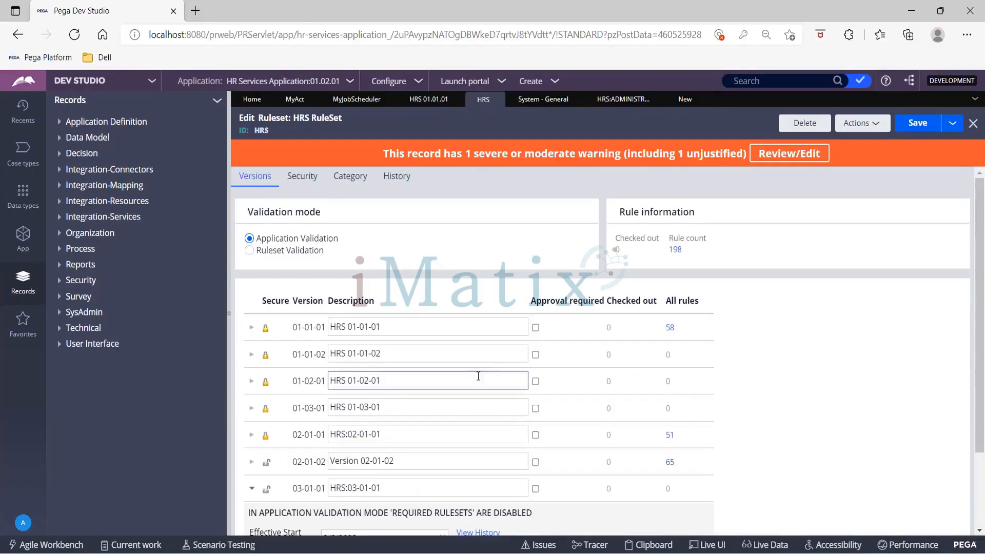
pyautogui.click(252, 328)
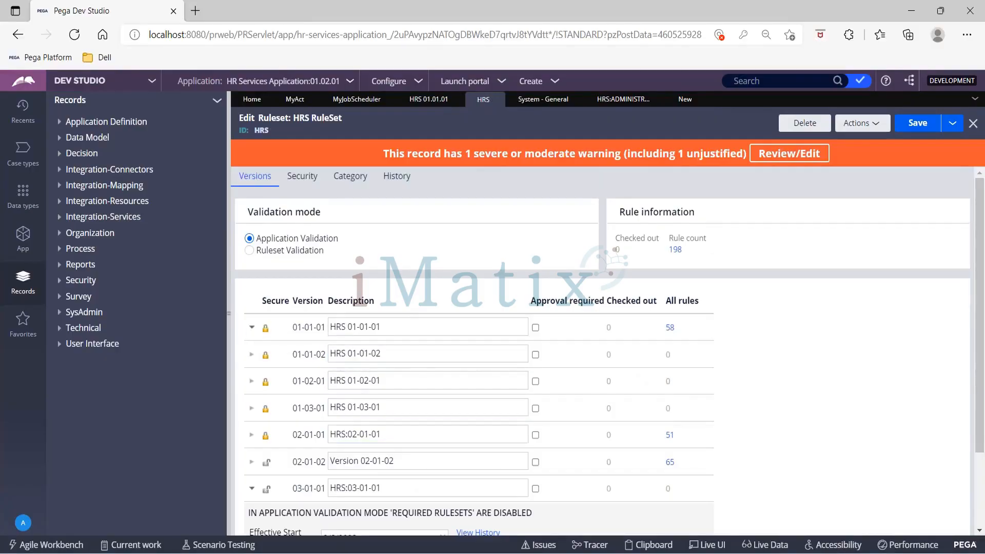
pyautogui.click(551, 411)
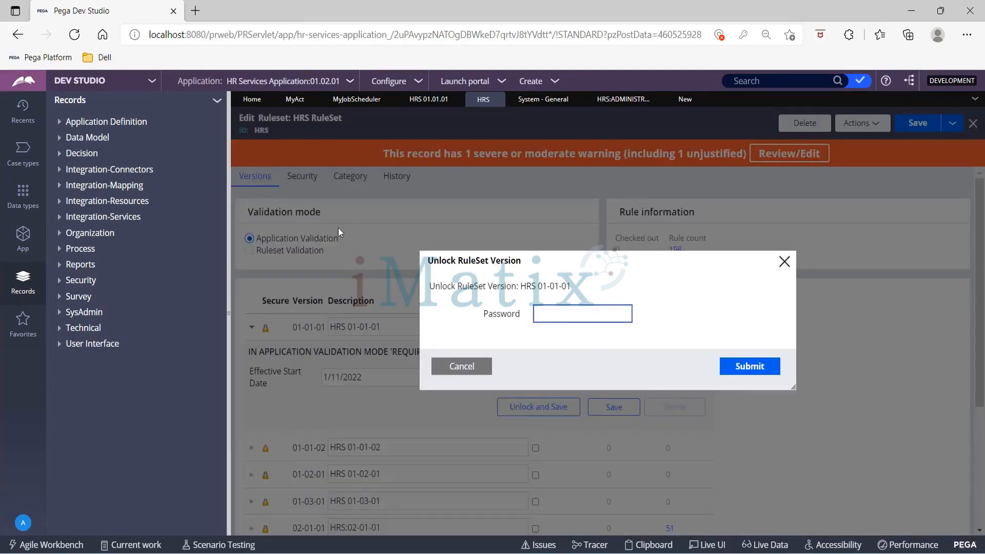
pyautogui.click(294, 99)
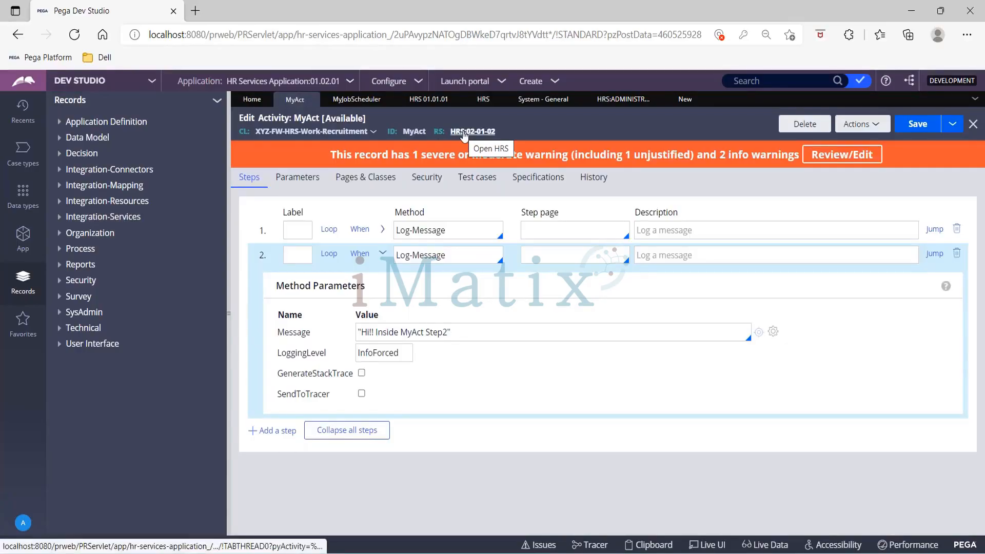
# - Start a Save As of MyAct and confirm only HRS version 02-01-02 is offered
pyautogui.click(952, 124)
pyautogui.click(927, 144)
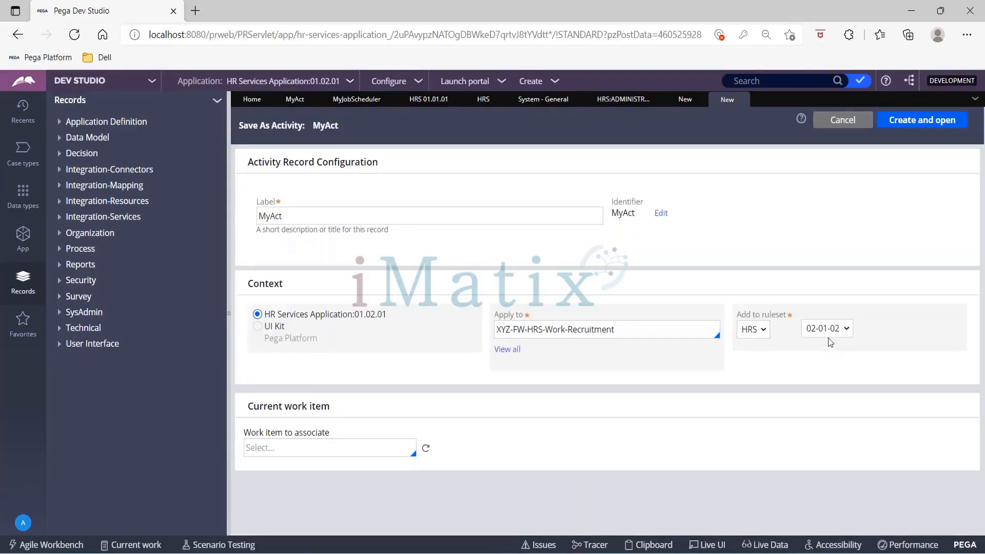
pyautogui.click(828, 333)
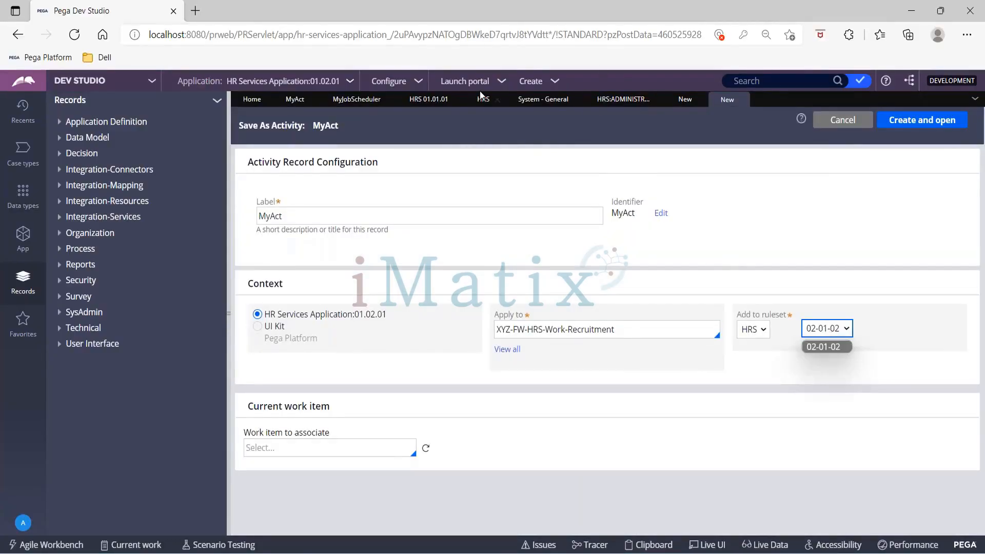
pyautogui.click(439, 100)
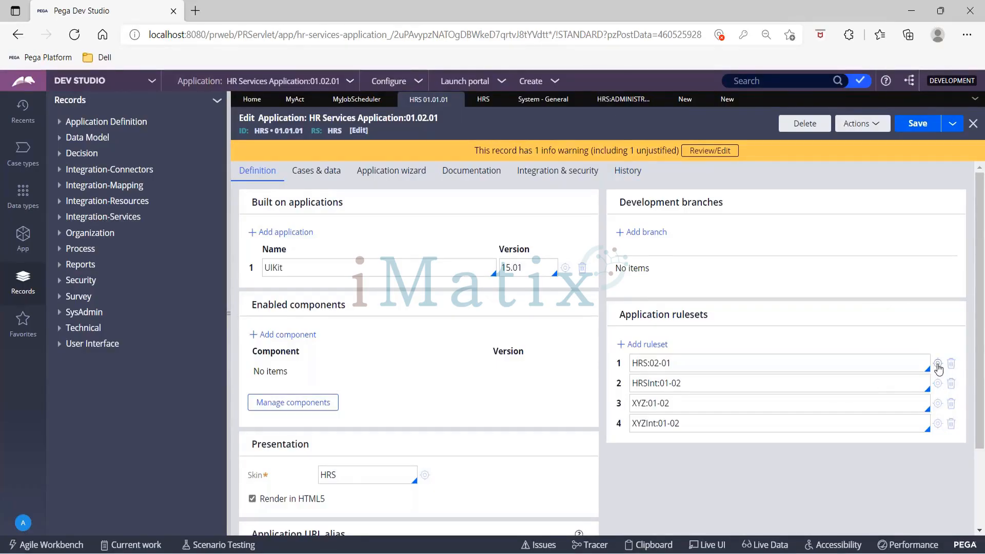
# - Close the Unlock RuleSet Version prompt and scroll through the HRS ruleset's Versions table
pyautogui.click(937, 363)
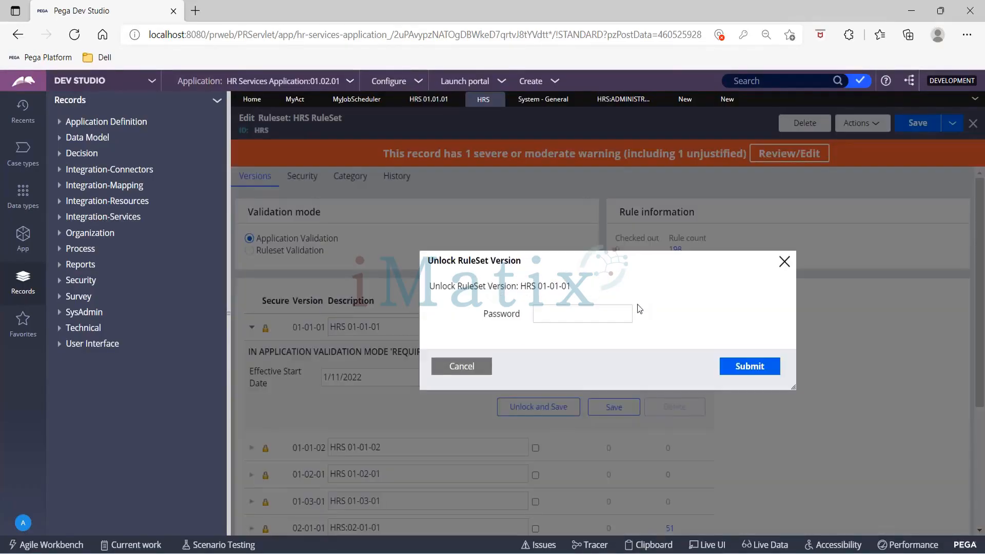
pyautogui.click(787, 263)
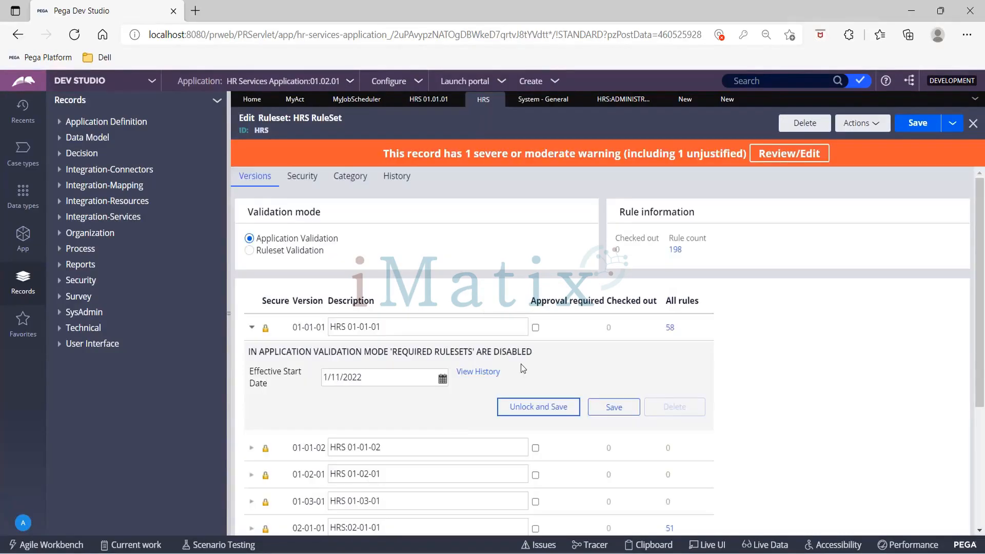
pyautogui.scroll(-3, 528, 328)
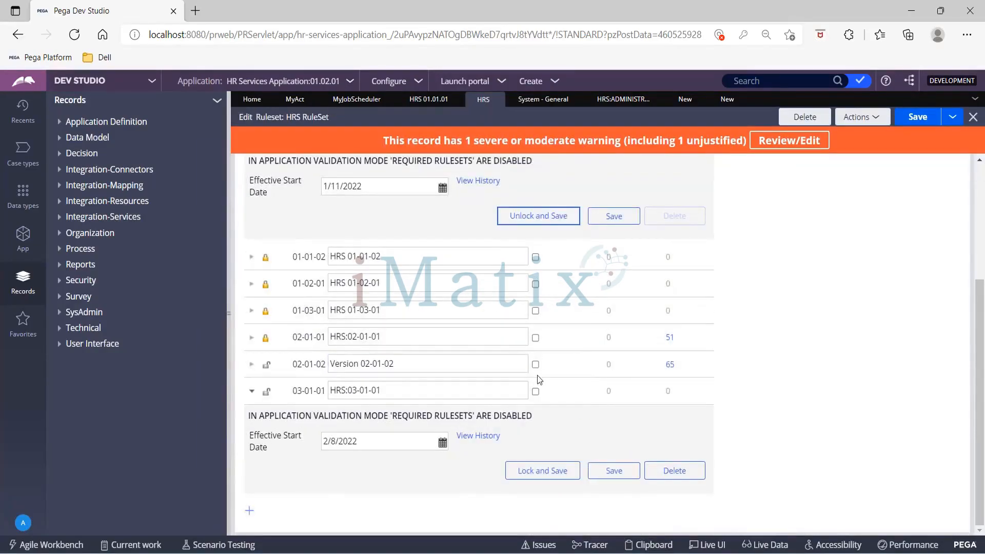
pyautogui.scroll(3, 537, 375)
pyautogui.scroll(-1, 537, 375)
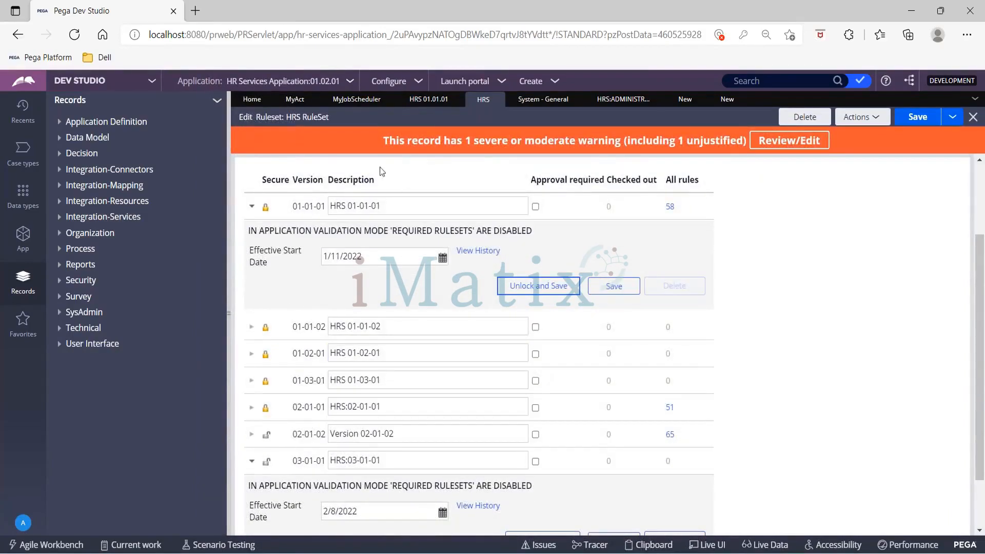
# - Reopen the HRS ruleset record and inspect version 03-01-01's details
pyautogui.click(406, 101)
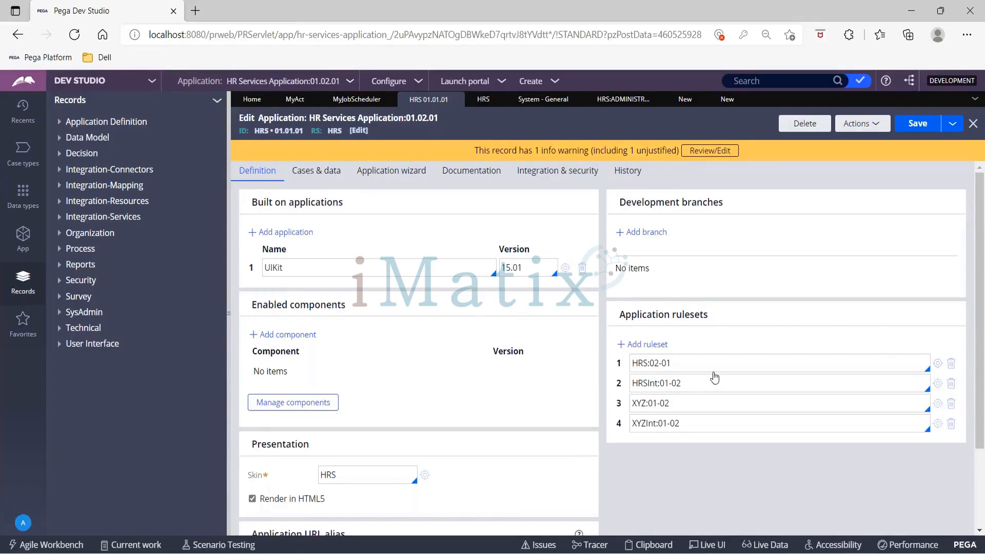
pyautogui.click(941, 366)
pyautogui.click(406, 461)
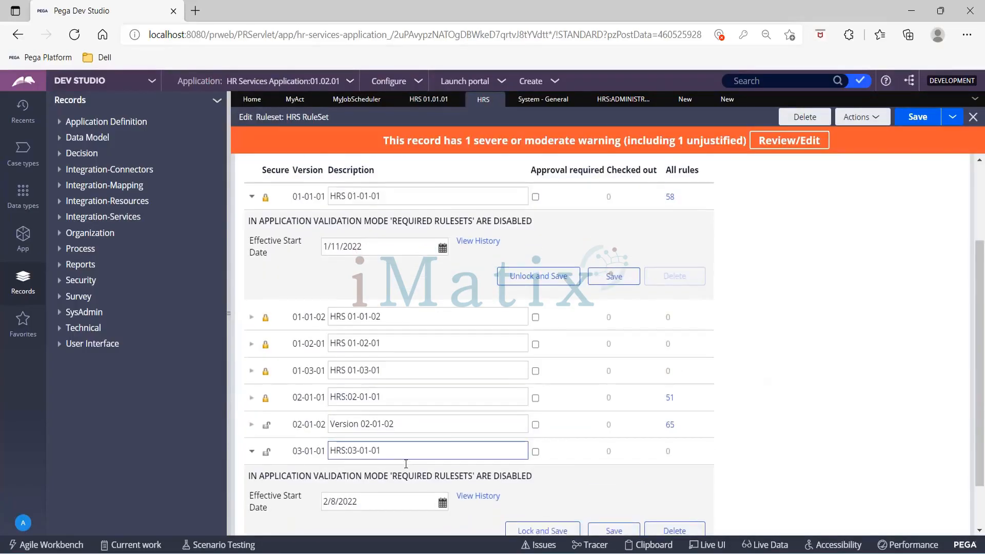
pyautogui.scroll(-1, 405, 464)
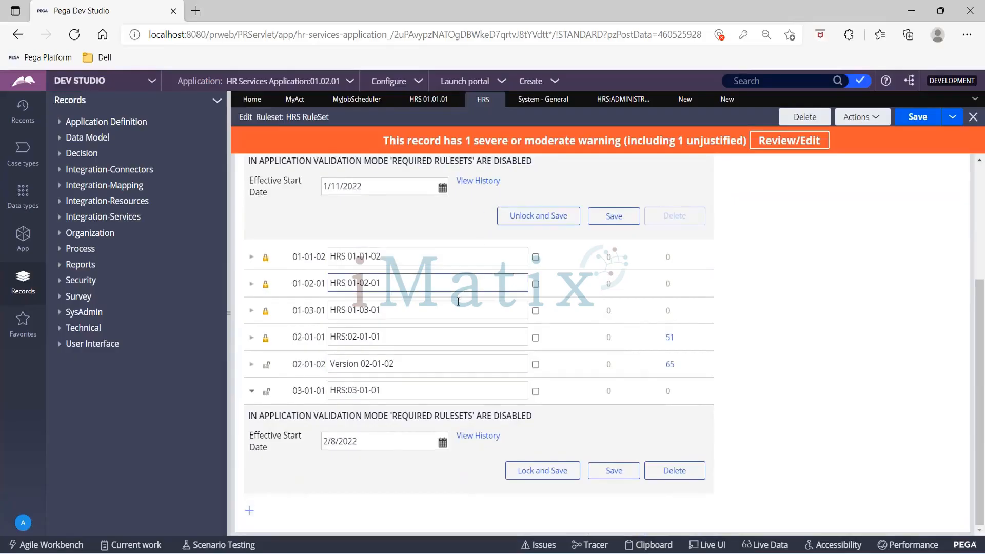
pyautogui.scroll(3, 457, 308)
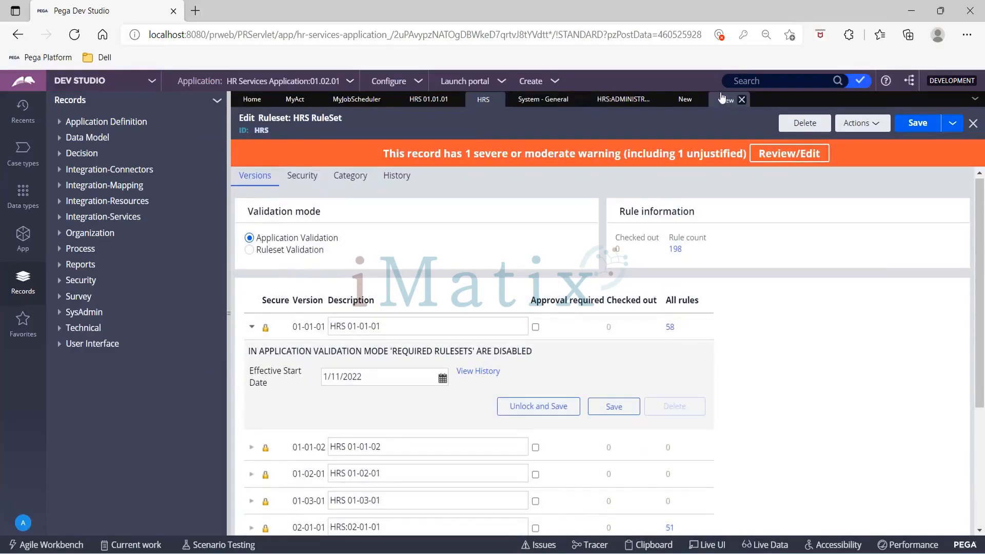
# - Unlock HRS version 01-01-01 by submitting the ruleset password
pyautogui.click(548, 407)
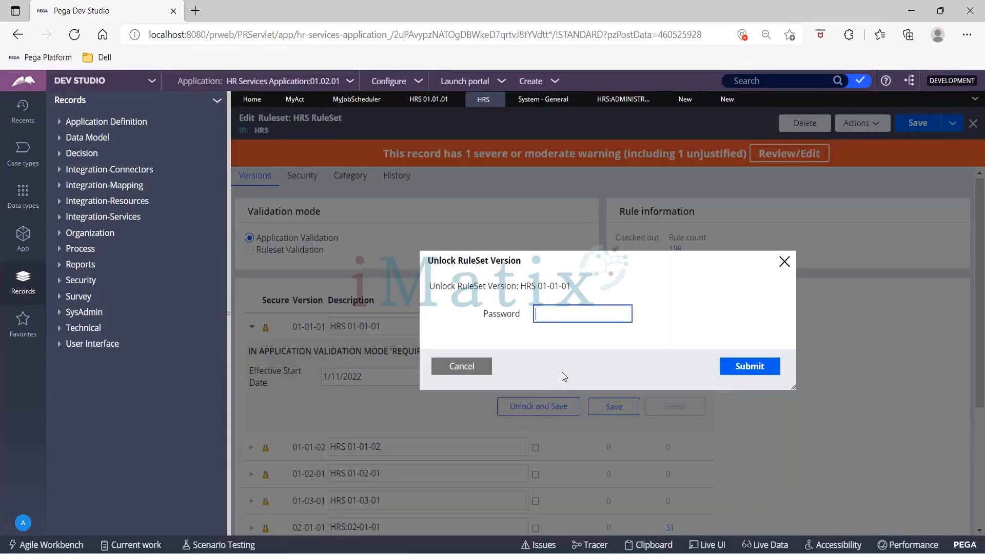
pyautogui.write('rules')
pyautogui.click(733, 368)
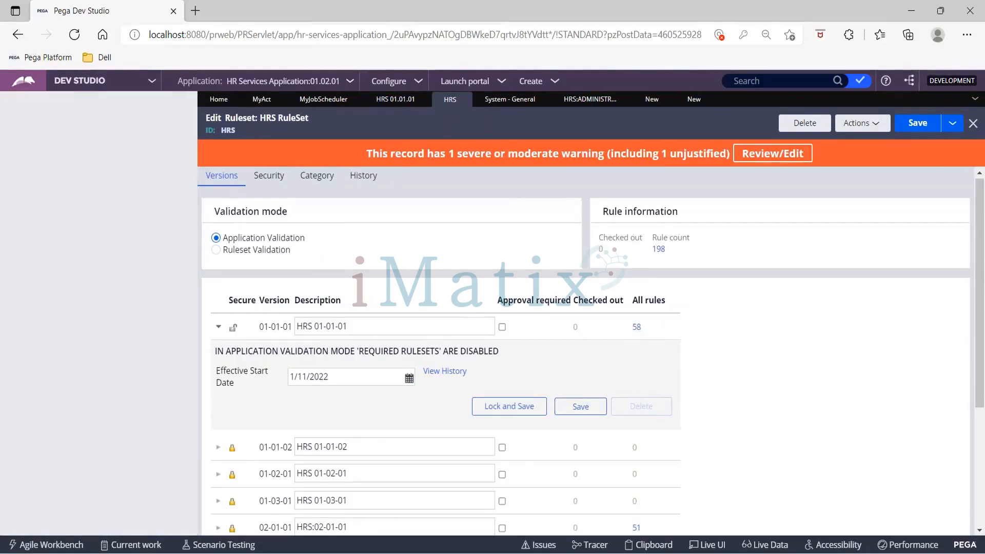
pyautogui.click(501, 98)
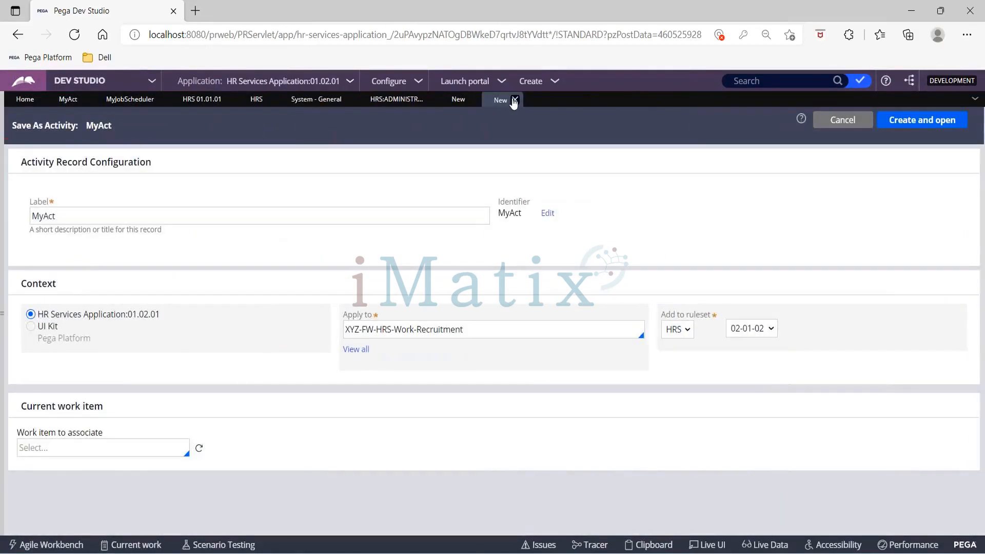
# - Restart the Save As of MyAct, recheck the offered HRS ruleset versions, then close the form
pyautogui.click(514, 101)
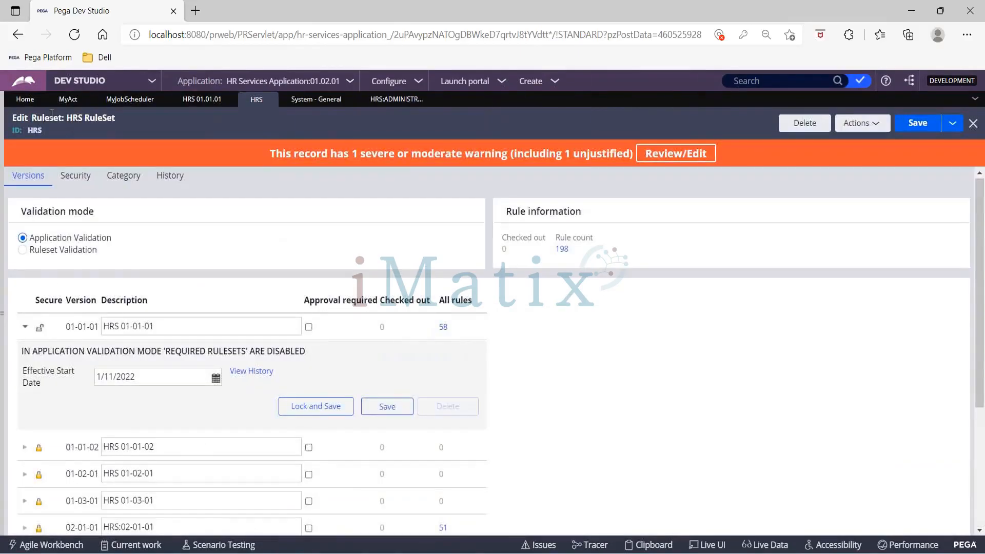
pyautogui.click(68, 99)
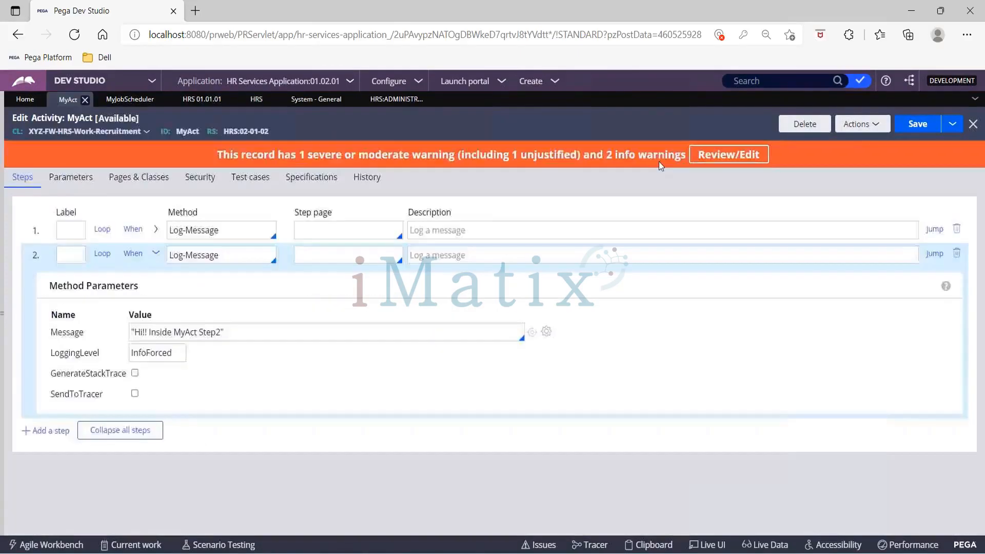
pyautogui.click(950, 124)
pyautogui.click(945, 139)
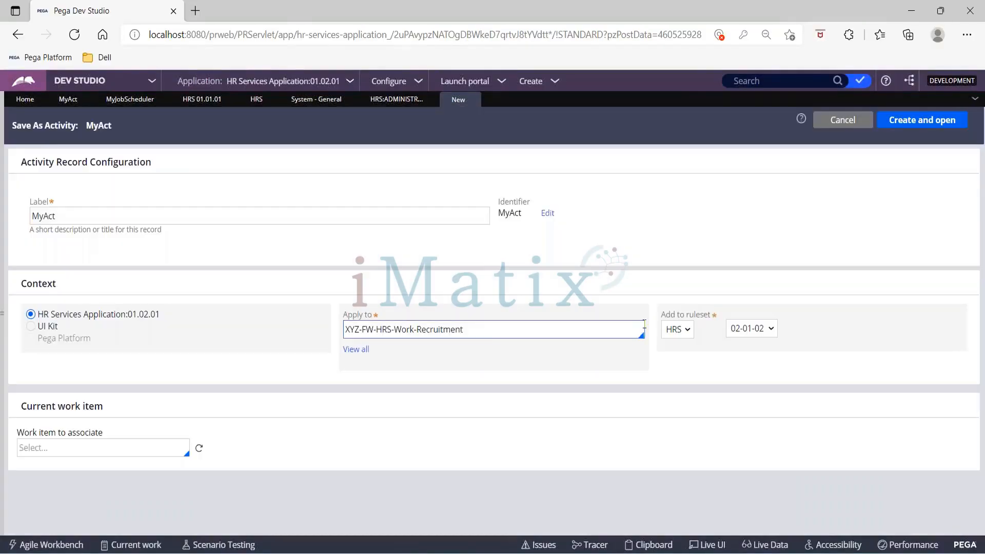
pyautogui.click(754, 328)
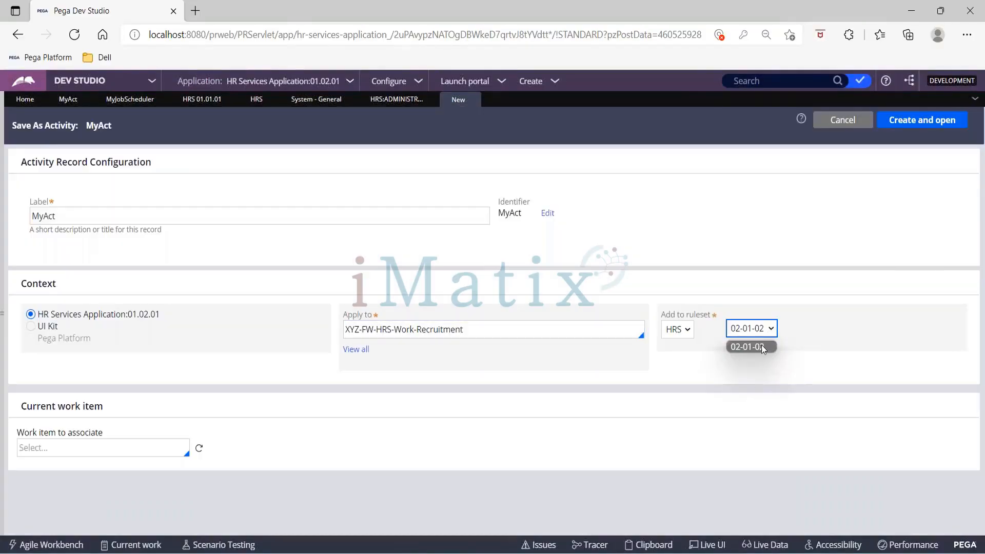
pyautogui.click(747, 299)
pyautogui.click(743, 333)
pyautogui.click(472, 99)
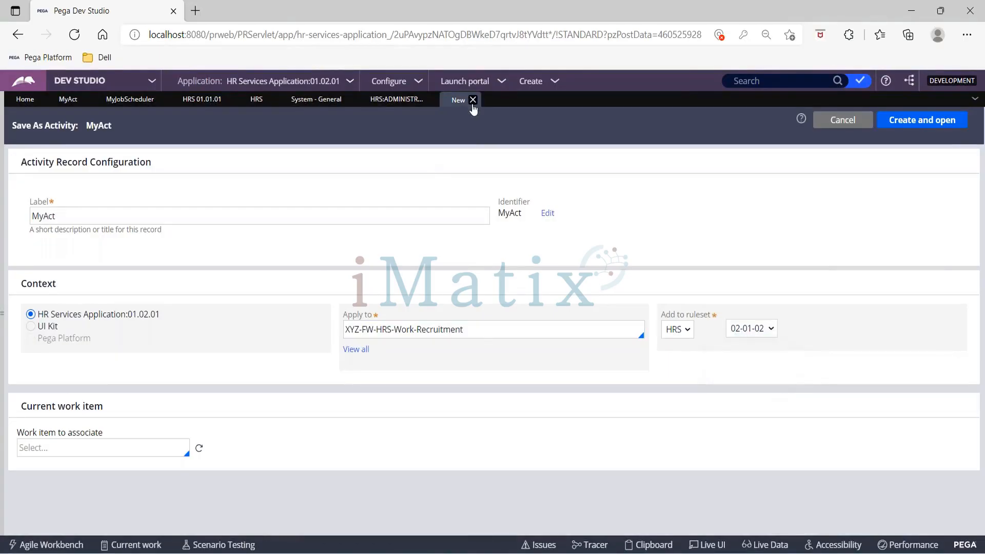
# - Save the HRS ruleset record with version 01-01-01 unlocked
pyautogui.click(256, 99)
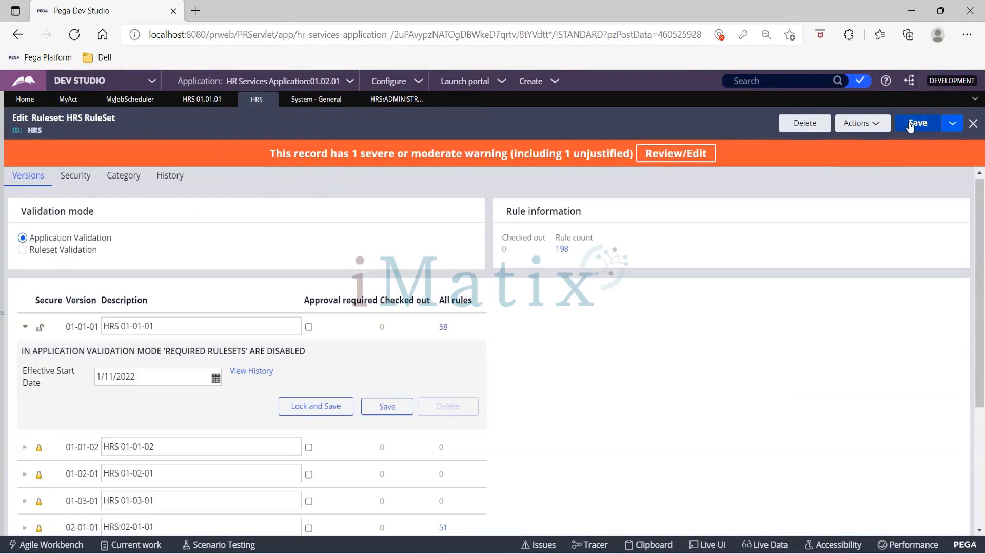
pyautogui.click(909, 124)
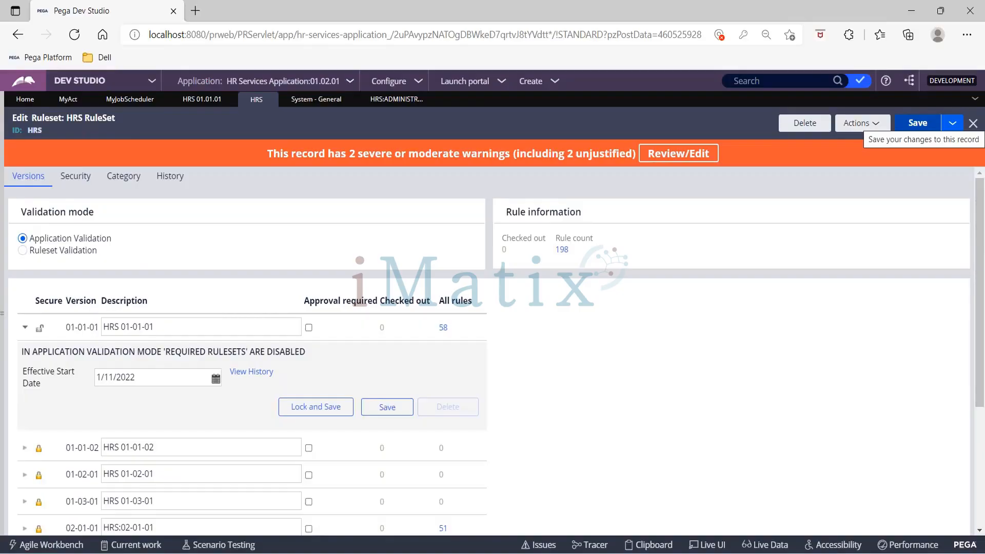
pyautogui.click(917, 123)
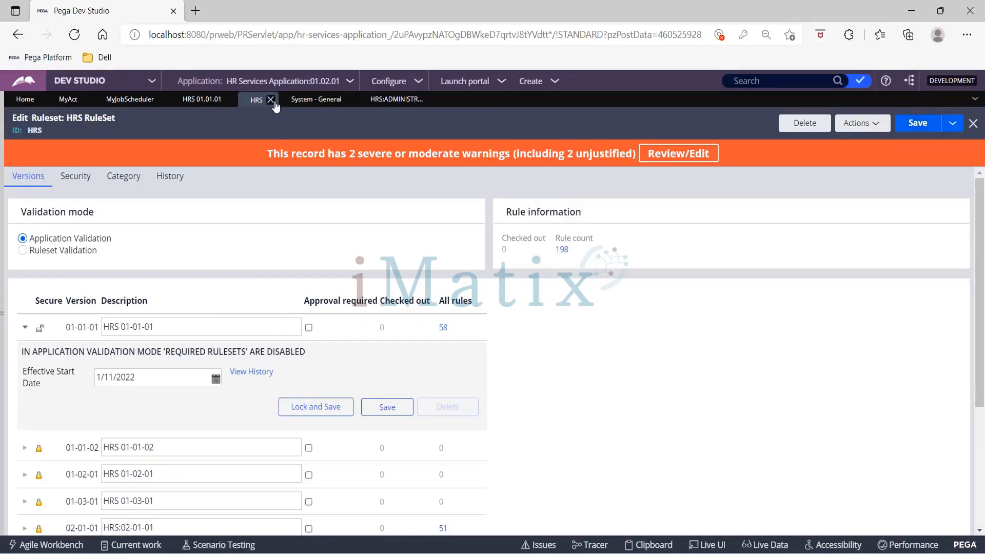
pyautogui.click(202, 99)
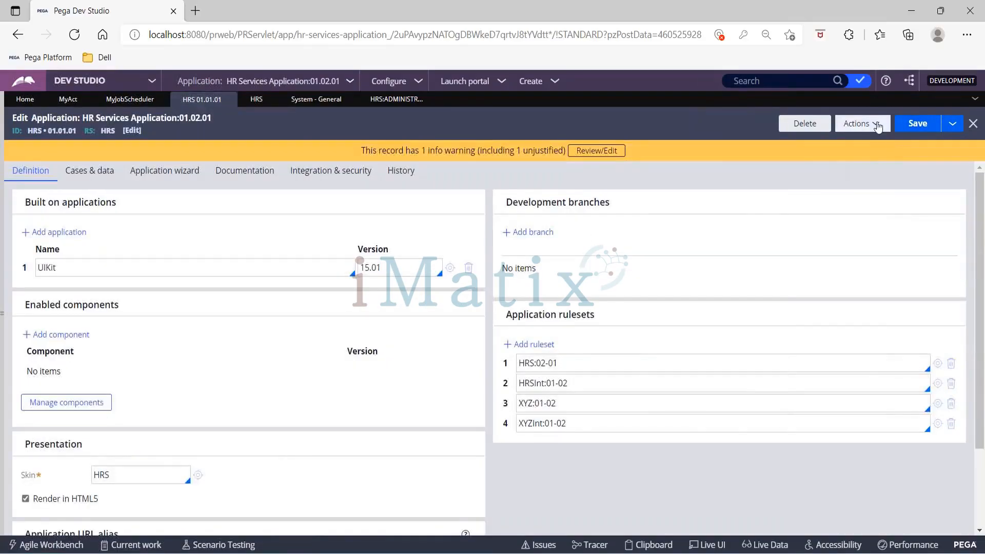
# - Refresh the application record, change its first ruleset to HRS:01-01 and save
pyautogui.click(878, 124)
pyautogui.click(839, 144)
pyautogui.click(545, 362)
pyautogui.press('BackSpace')
pyautogui.write('1')
pyautogui.click(915, 126)
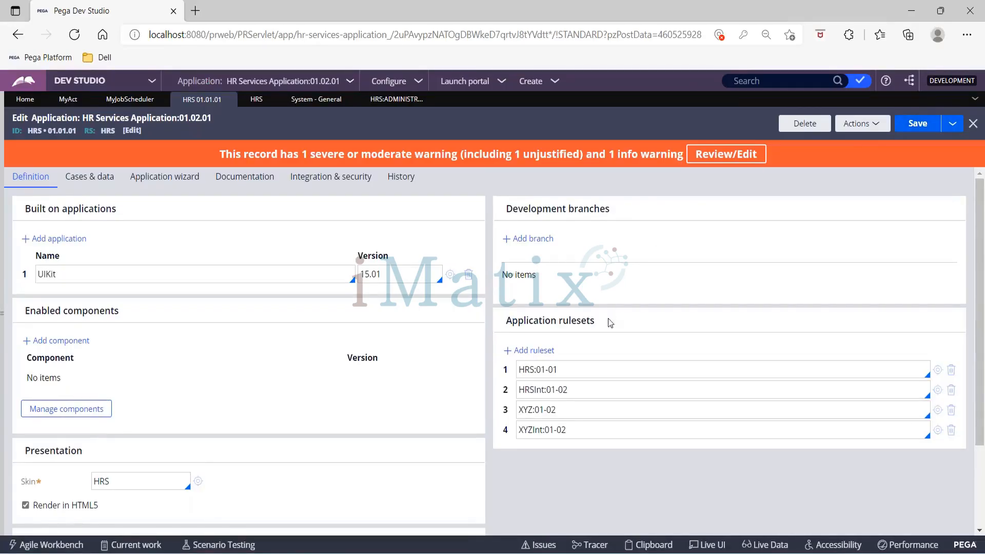
# - Change the first application ruleset back to HRS:02-01 and save
pyautogui.click(546, 369)
pyautogui.press('BackSpace')
pyautogui.write('2')
pyautogui.click(912, 124)
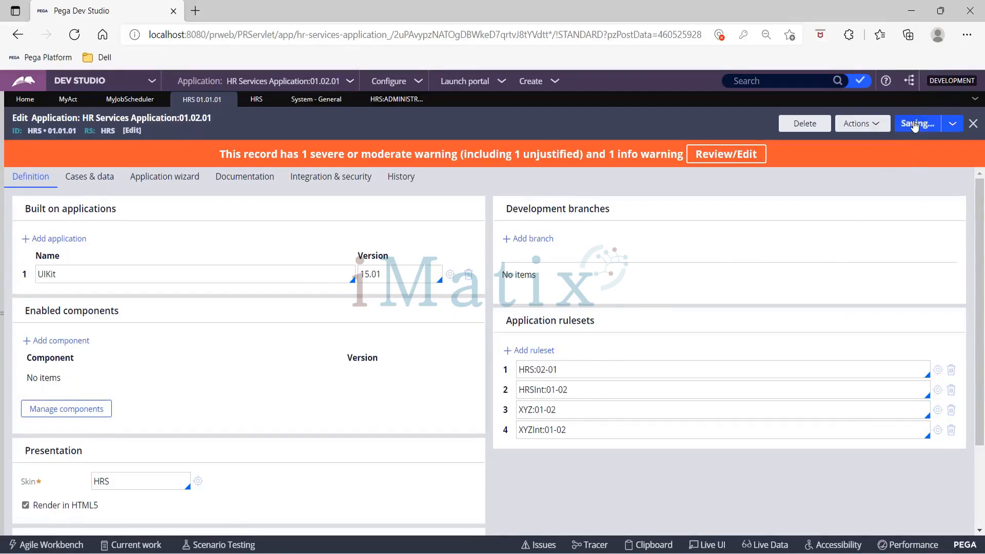
pyautogui.click(244, 101)
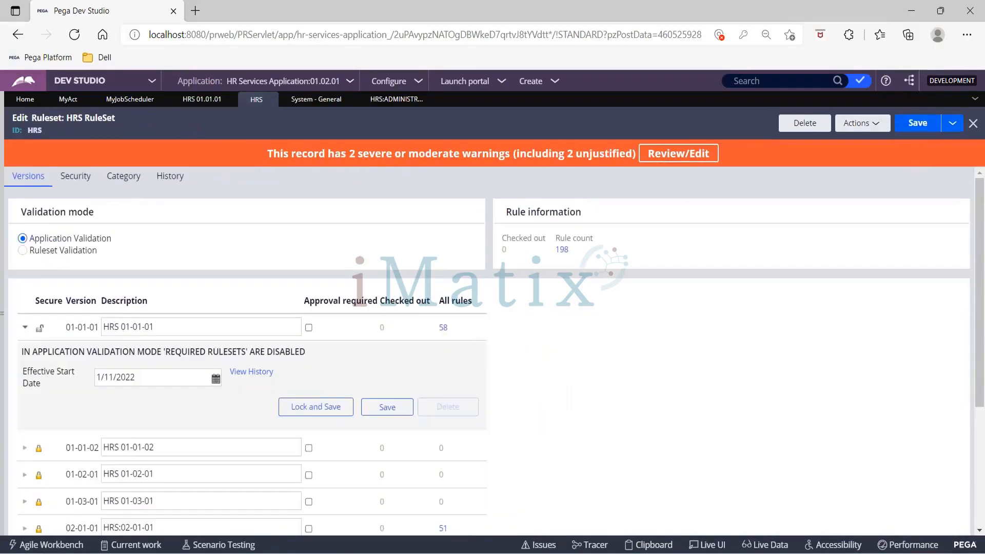
# - Save the HRS ruleset record
pyautogui.scroll(-4, 492, 318)
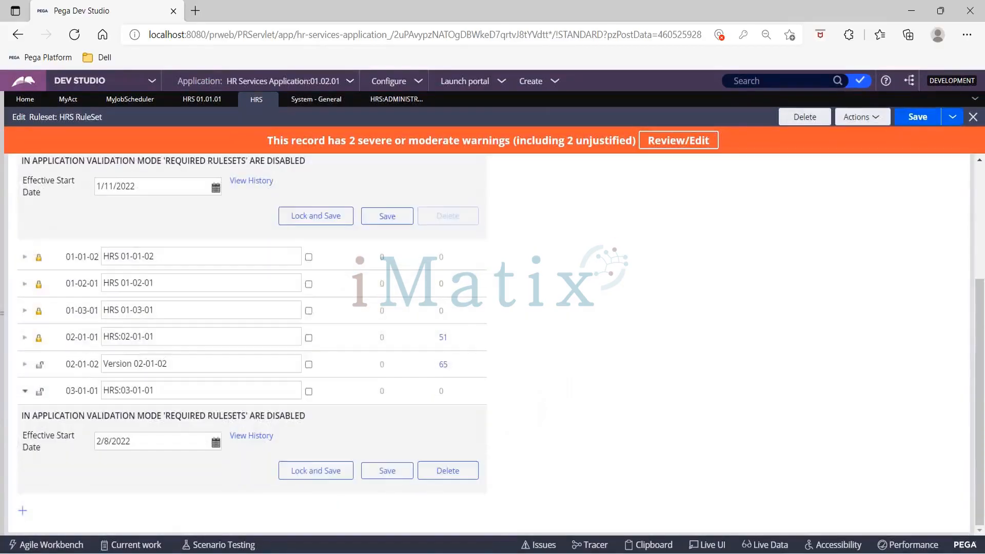
pyautogui.scroll(2, 512, 346)
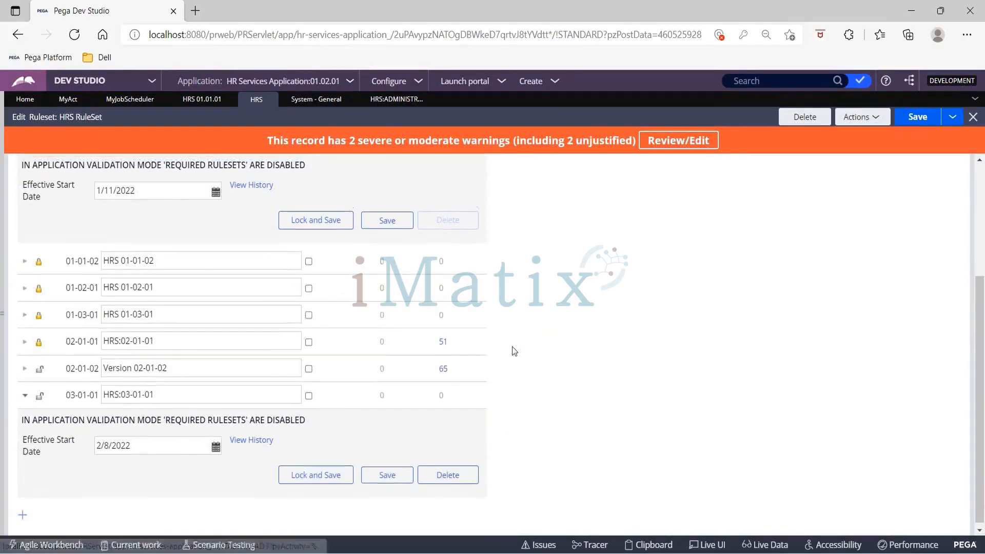
pyautogui.scroll(1, 512, 346)
pyautogui.click(913, 124)
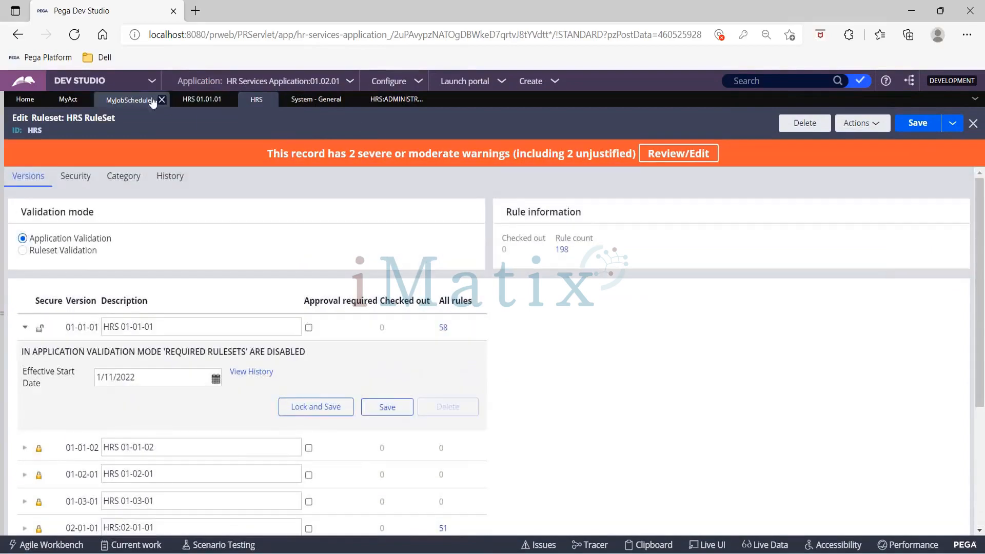
# - Start a Save As of MyAct and check which ruleset versions are now offered
pyautogui.click(70, 102)
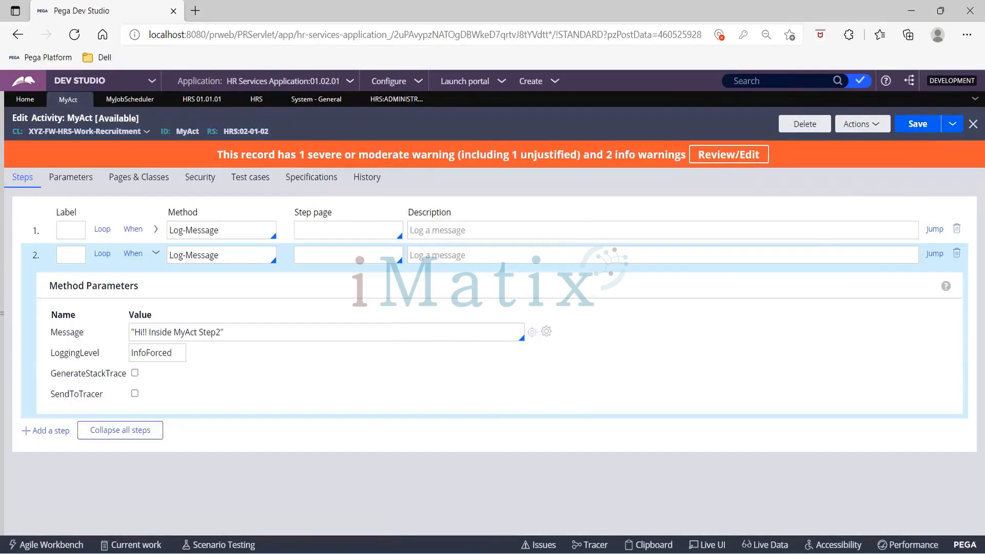
pyautogui.click(873, 126)
pyautogui.click(951, 124)
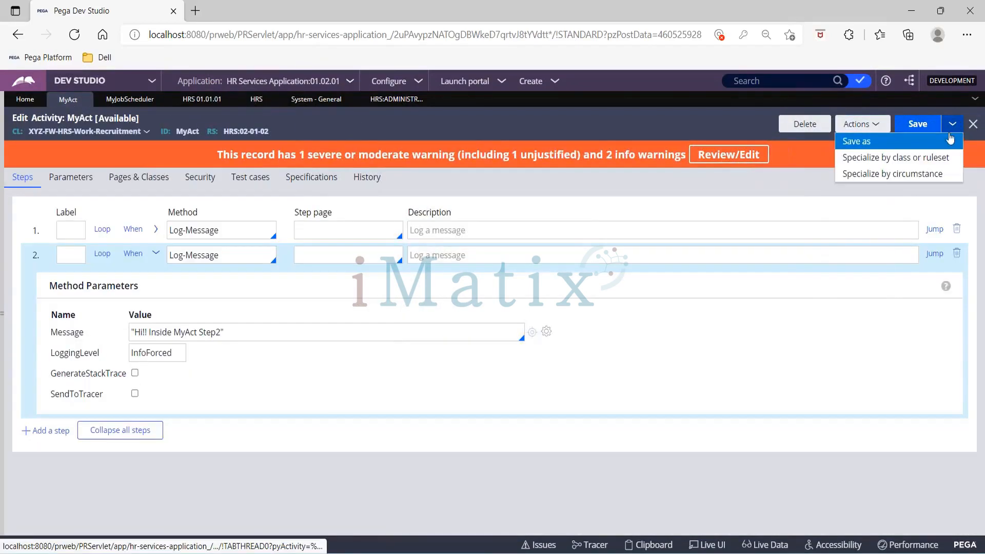
pyautogui.click(944, 144)
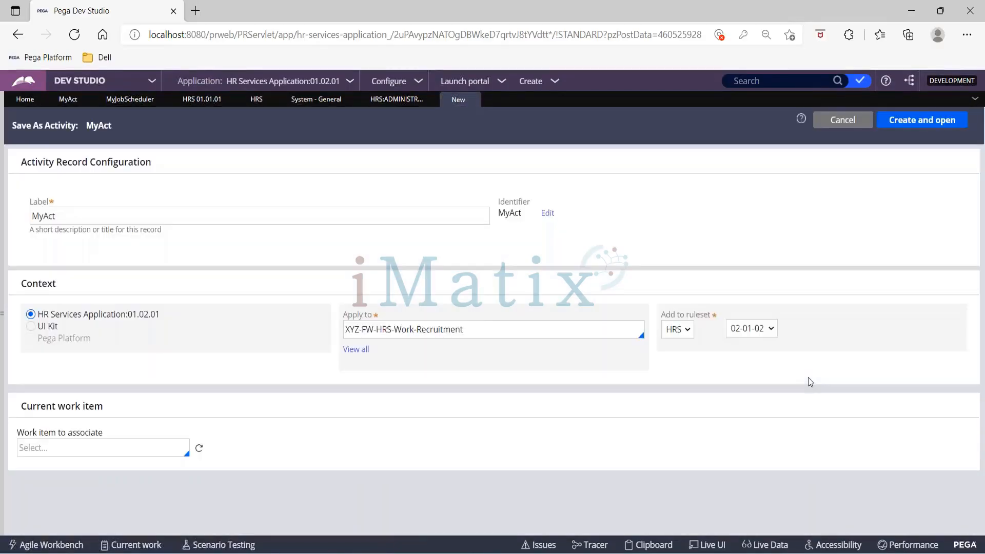
pyautogui.click(765, 329)
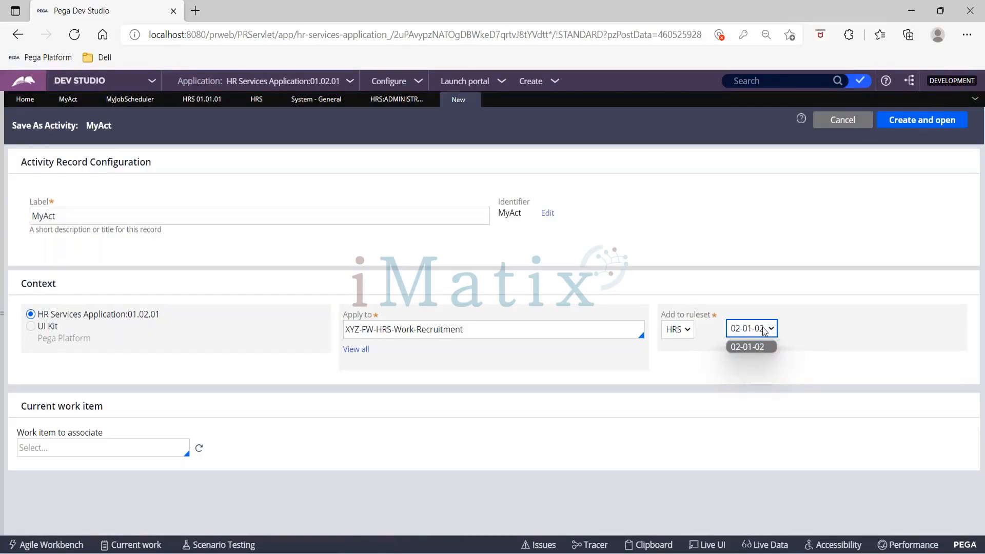
pyautogui.click(764, 329)
pyautogui.click(764, 329)
pyautogui.click(765, 329)
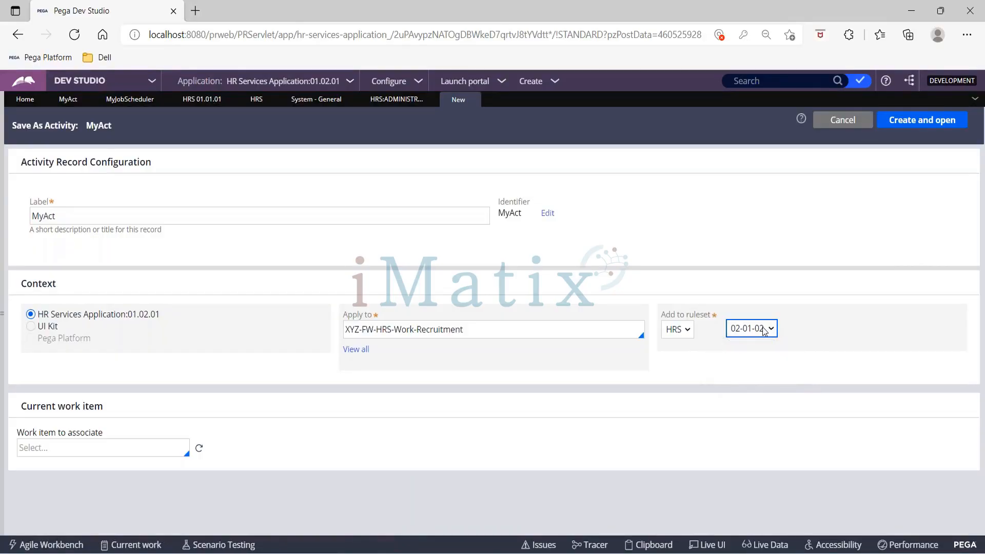
# - Reopen the HRS ruleset from the application and save it again
pyautogui.click(184, 97)
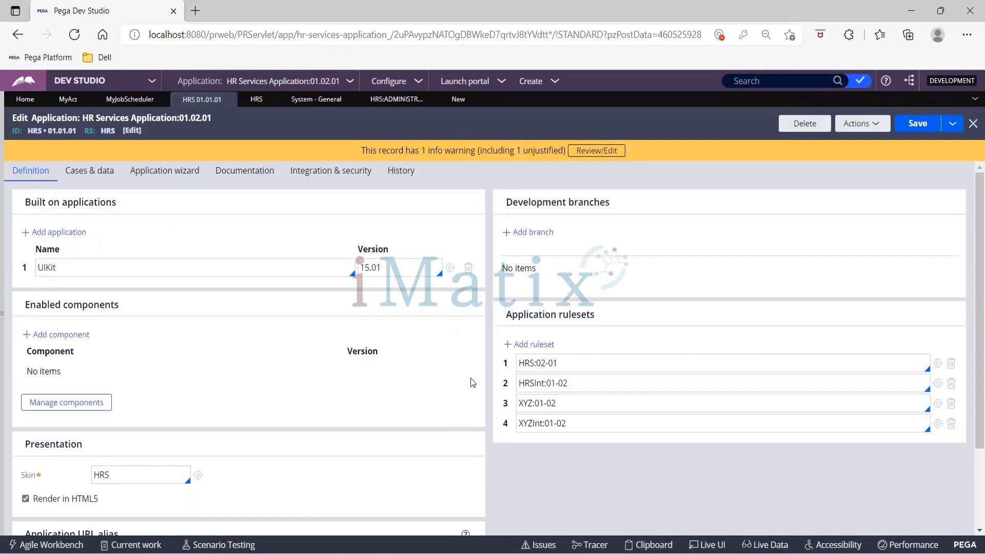
pyautogui.click(937, 363)
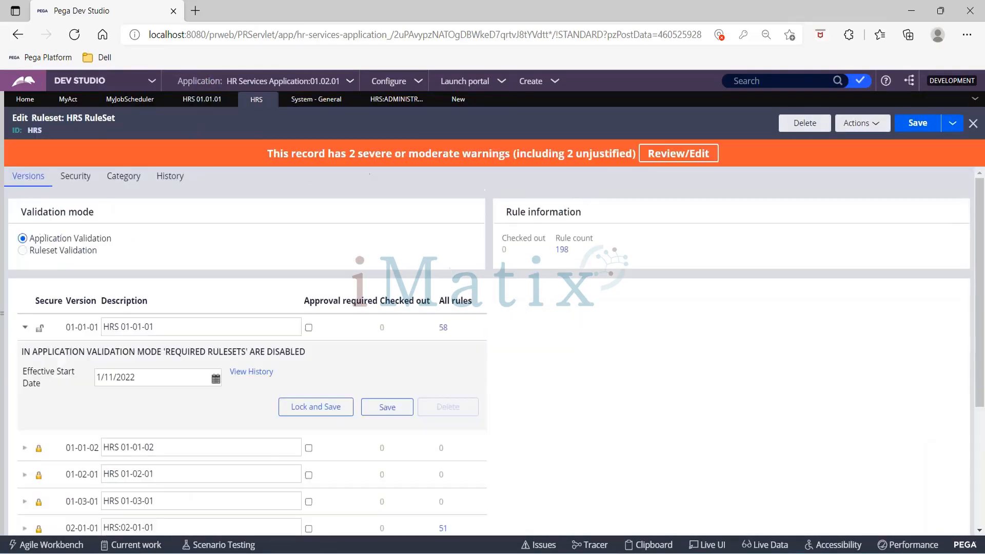
pyautogui.click(216, 327)
pyautogui.scroll(-2, 246, 358)
pyautogui.scroll(2, 246, 359)
pyautogui.click(910, 124)
pyautogui.scroll(-4, 200, 326)
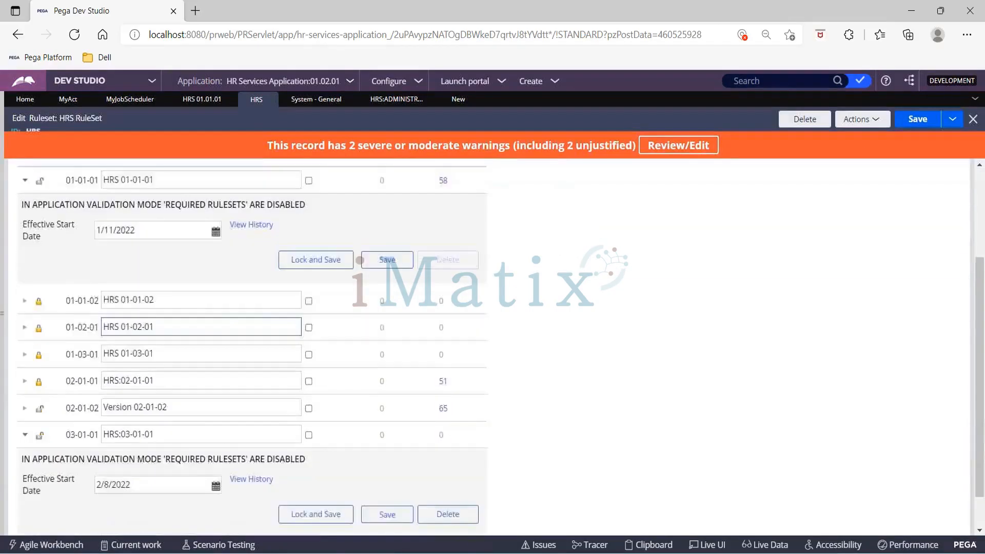
pyautogui.scroll(4, 201, 134)
# - Edit the application's first ruleset entry to HRS:01-01 and save the application
pyautogui.click(202, 99)
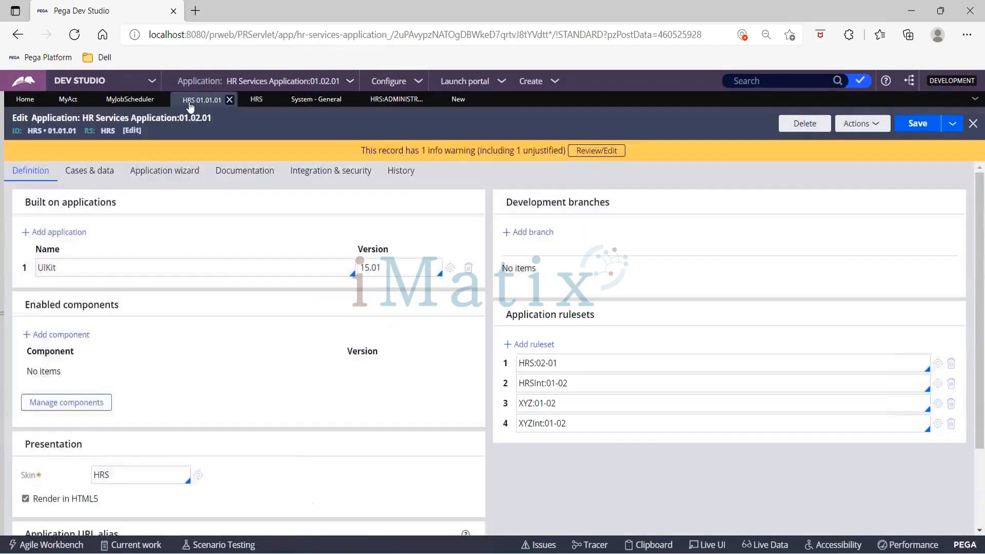
pyautogui.click(545, 363)
pyautogui.press('BackSpace')
pyautogui.write('1')
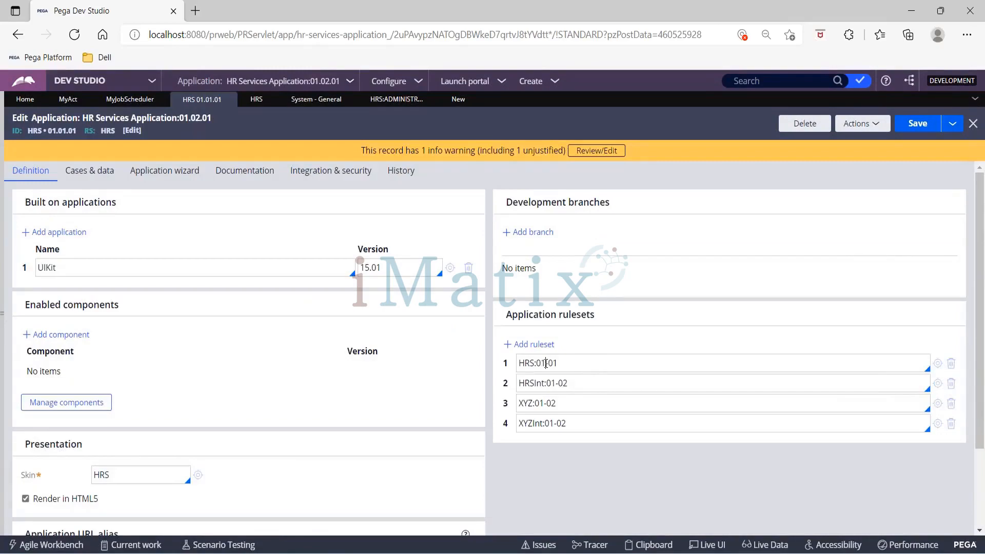
pyautogui.click(913, 127)
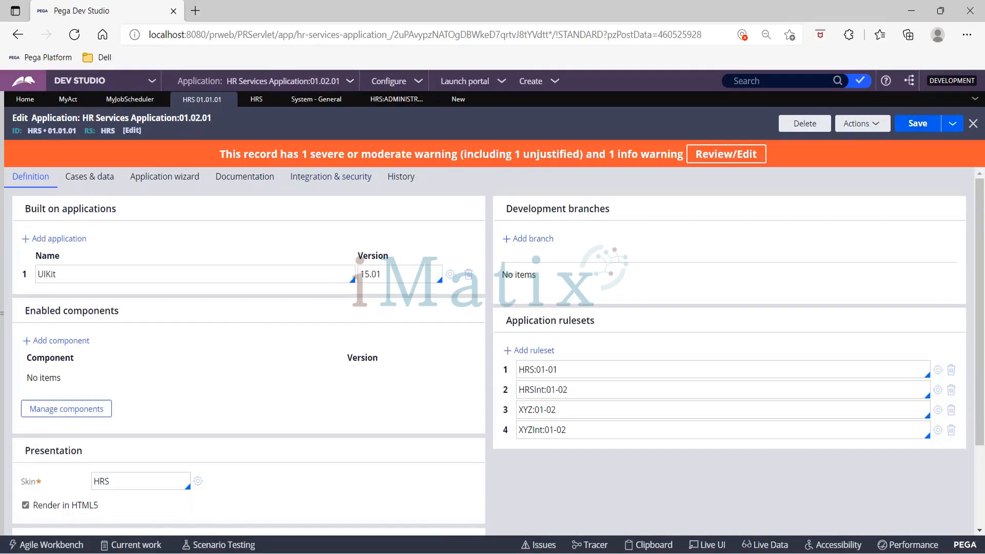
# - Save a copy of the MyAct activity into ruleset version HRS 01-01-01 and save it
pyautogui.click(61, 100)
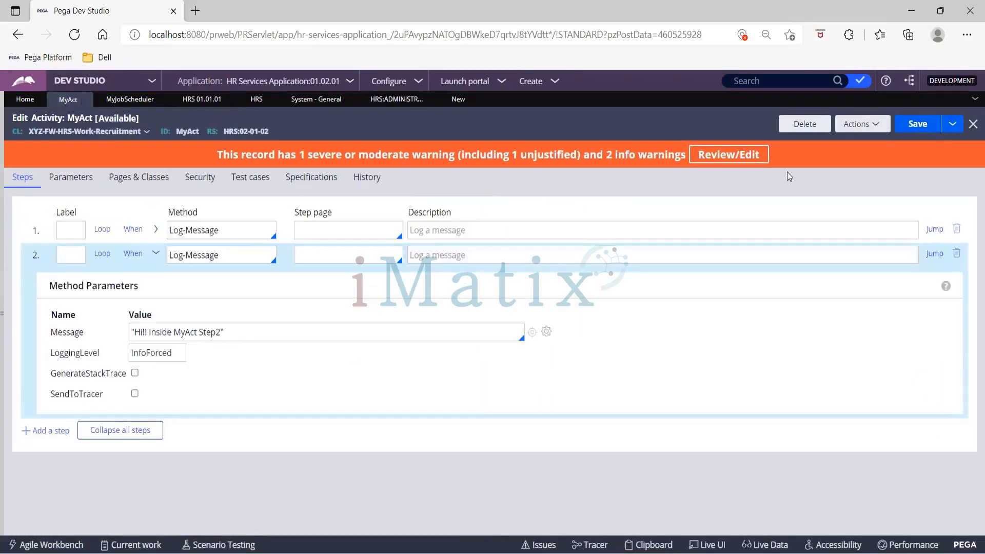
pyautogui.click(951, 123)
pyautogui.click(939, 144)
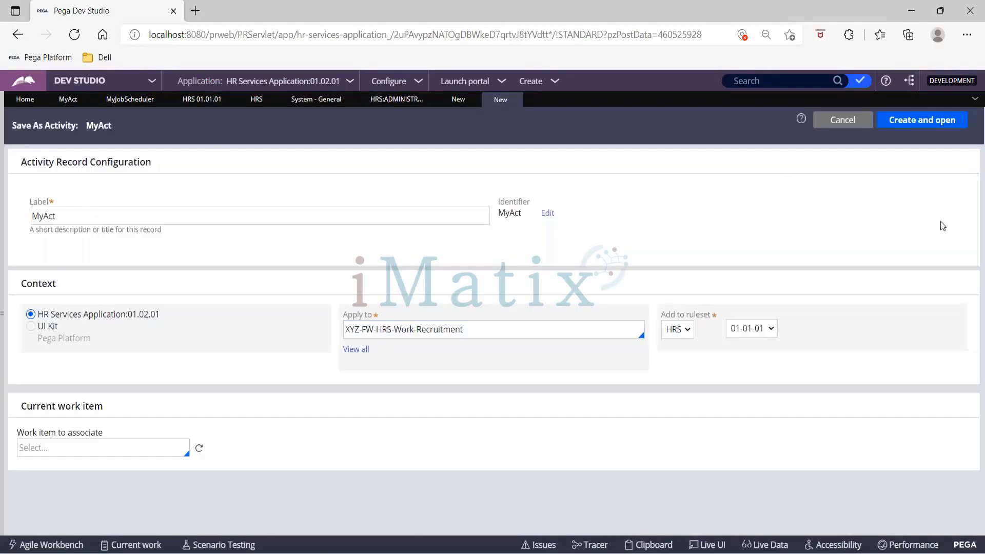
pyautogui.click(742, 338)
pyautogui.click(742, 337)
pyautogui.click(921, 120)
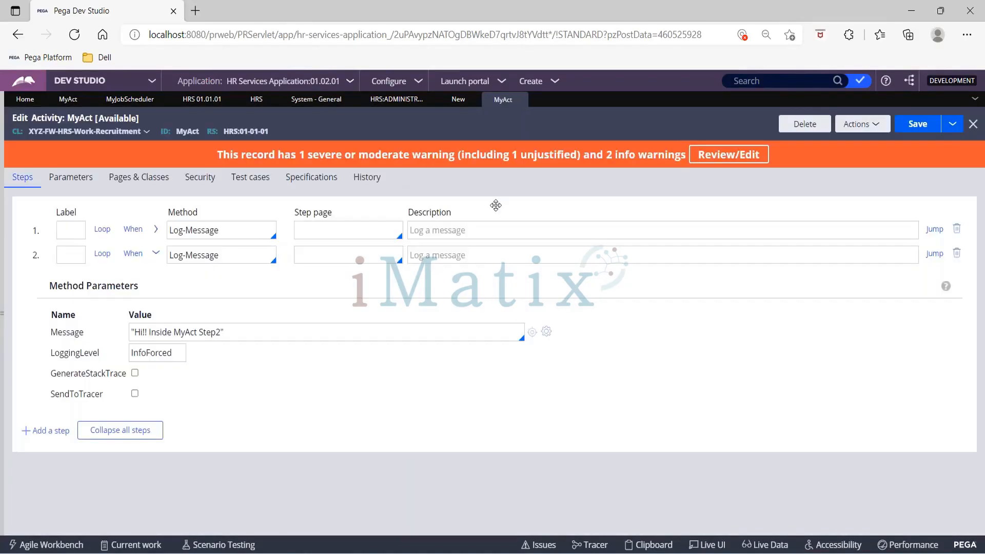
pyautogui.click(912, 128)
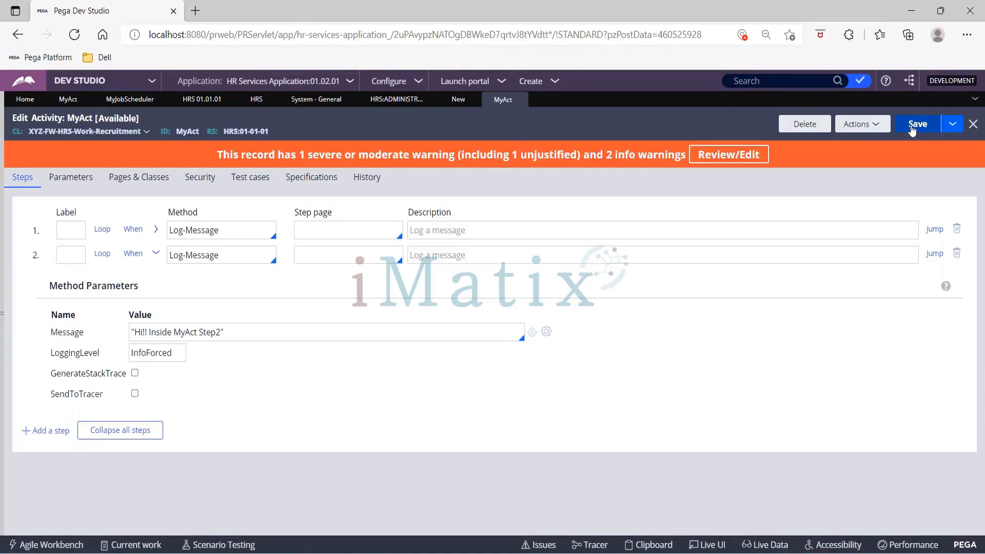
pyautogui.click(912, 128)
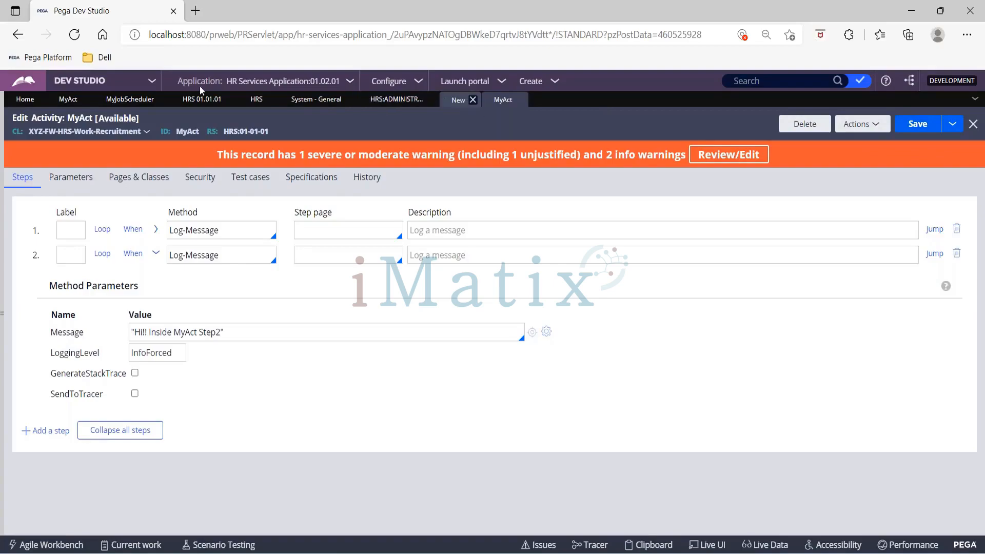
# - Save a copy of MyJobScheduler into ruleset version HRS 01-01-01
pyautogui.click(145, 102)
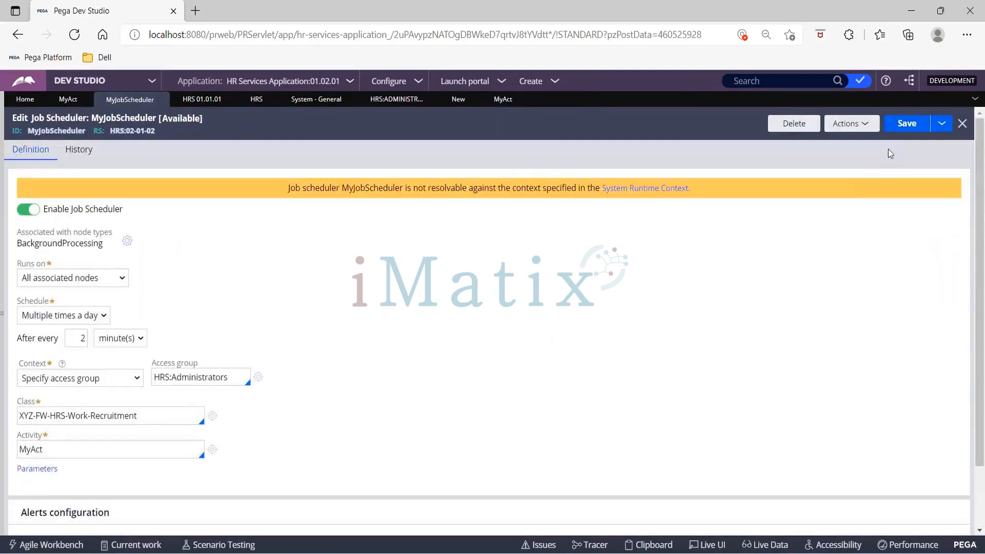
pyautogui.click(942, 123)
pyautogui.click(931, 144)
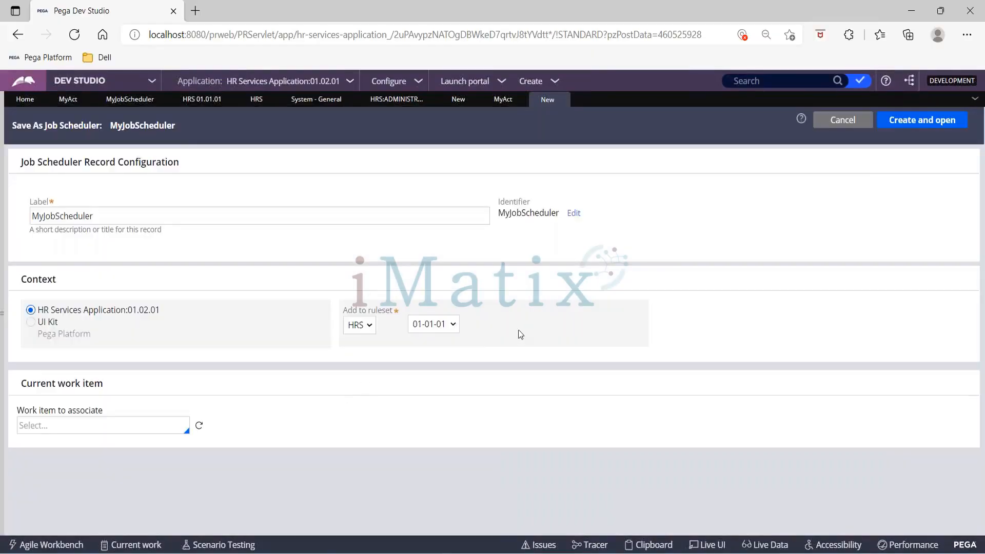
pyautogui.click(910, 134)
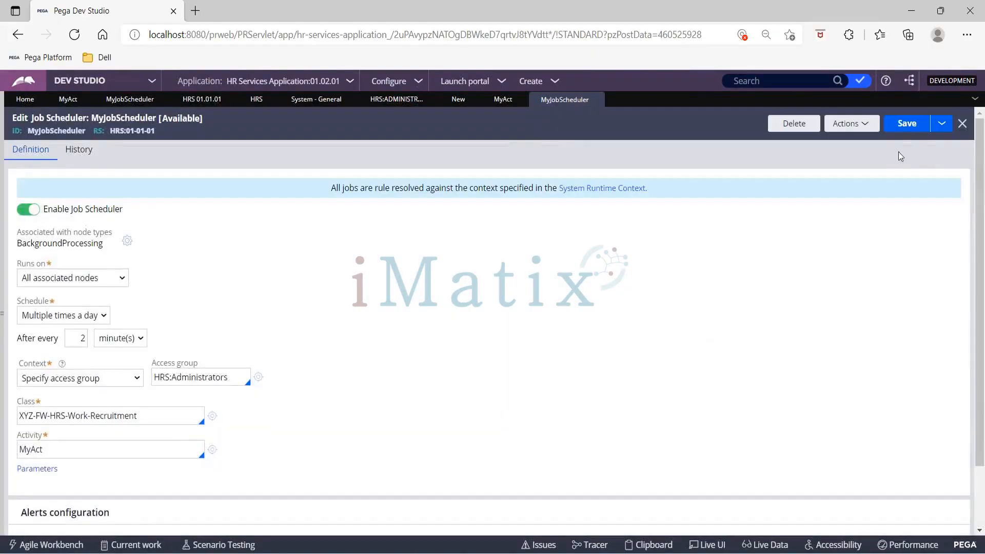
pyautogui.click(907, 124)
# - Open the System Runtime Context settings and check the HRS application version 01.01.01
pyautogui.moveTo(331, 188); pyautogui.dragTo(659, 193)
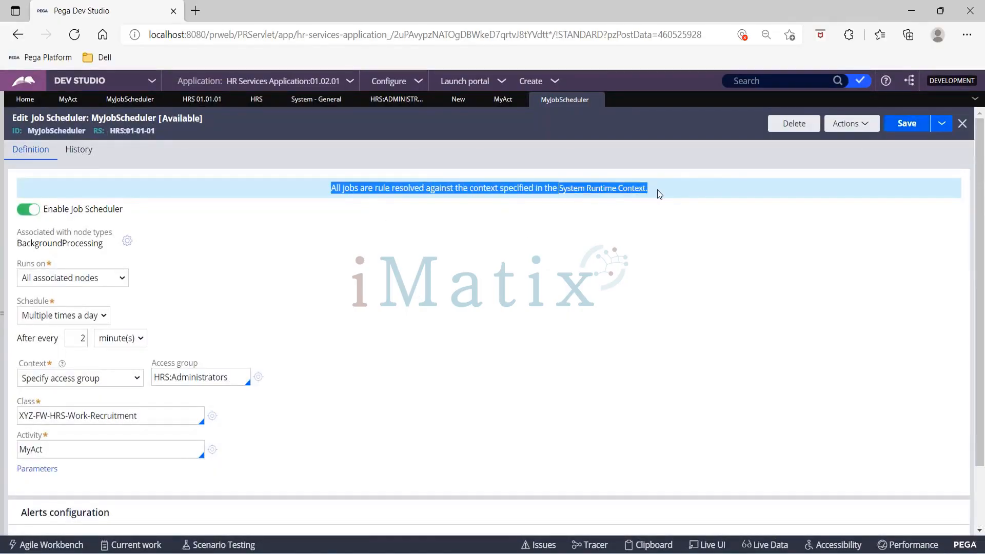
pyautogui.click(650, 201)
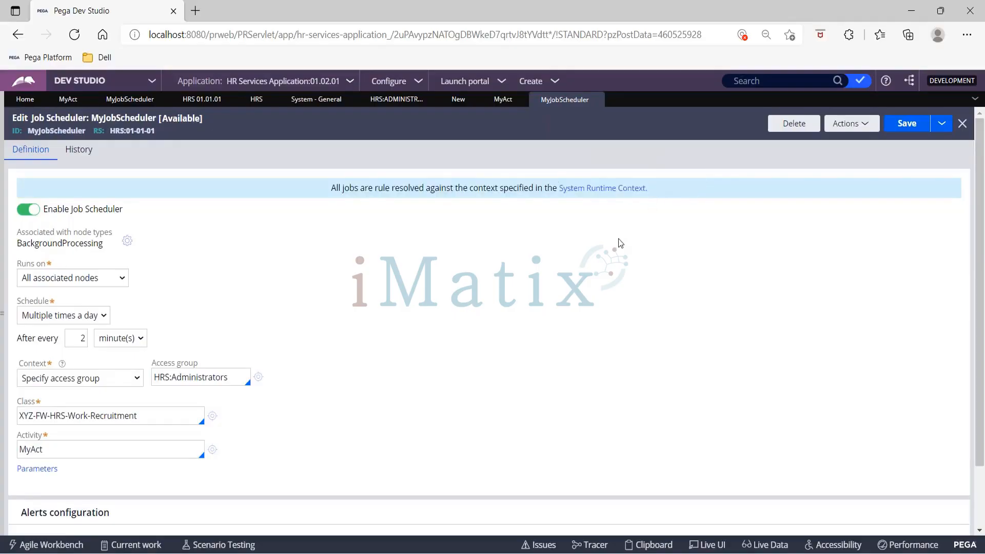
pyautogui.click(591, 190)
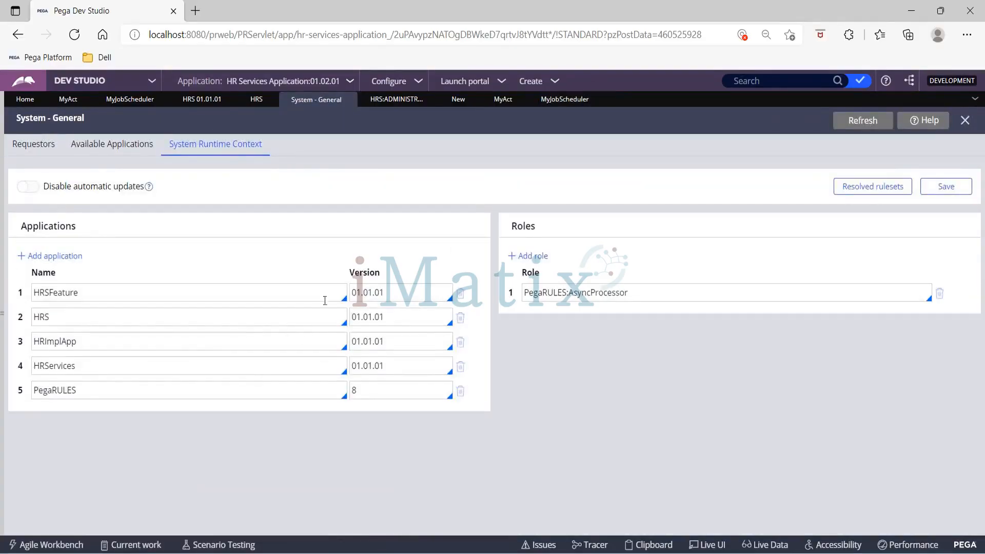
pyautogui.moveTo(353, 321); pyautogui.dragTo(389, 322)
# - Review the MyAct, System Runtime Context and MyJobScheduler tabs in turn
pyautogui.click(70, 103)
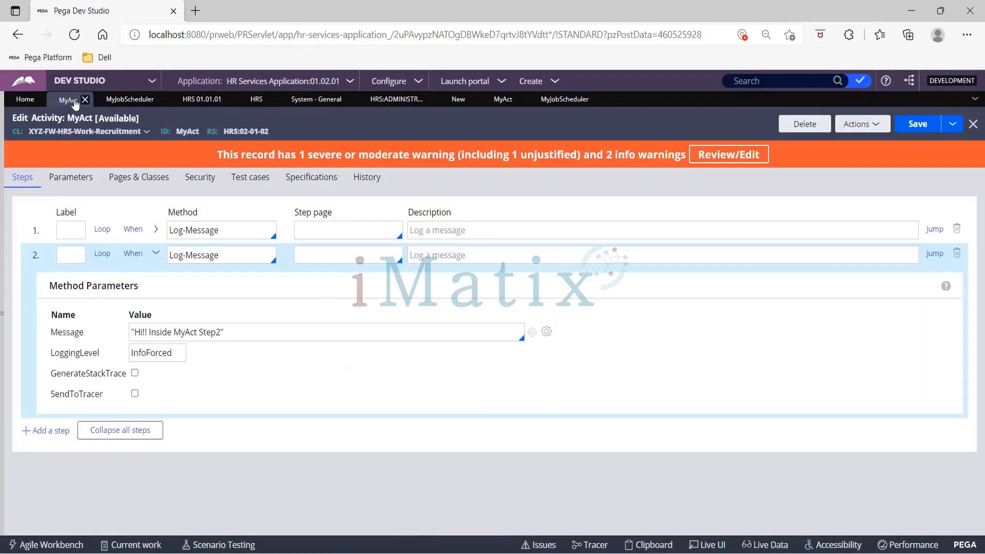
pyautogui.click(323, 101)
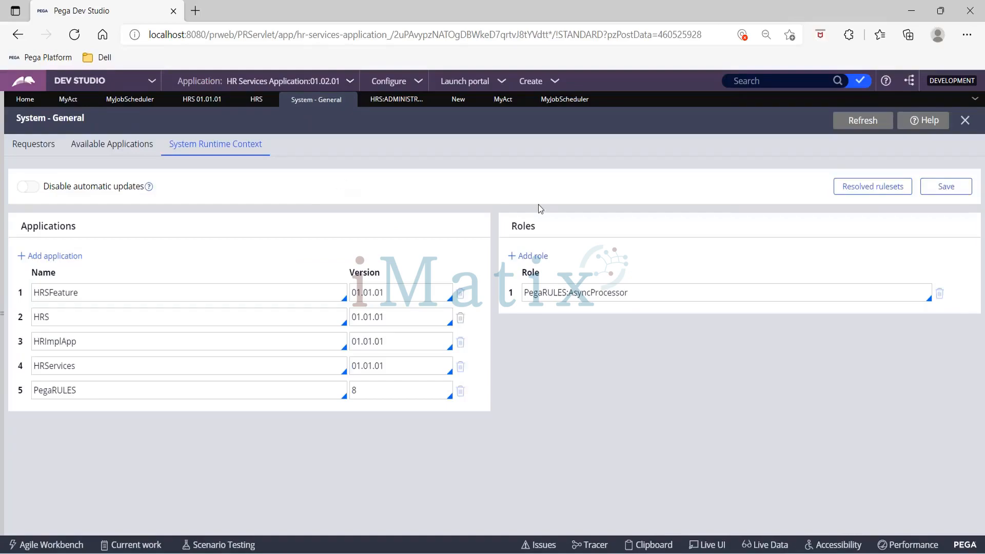
pyautogui.click(561, 103)
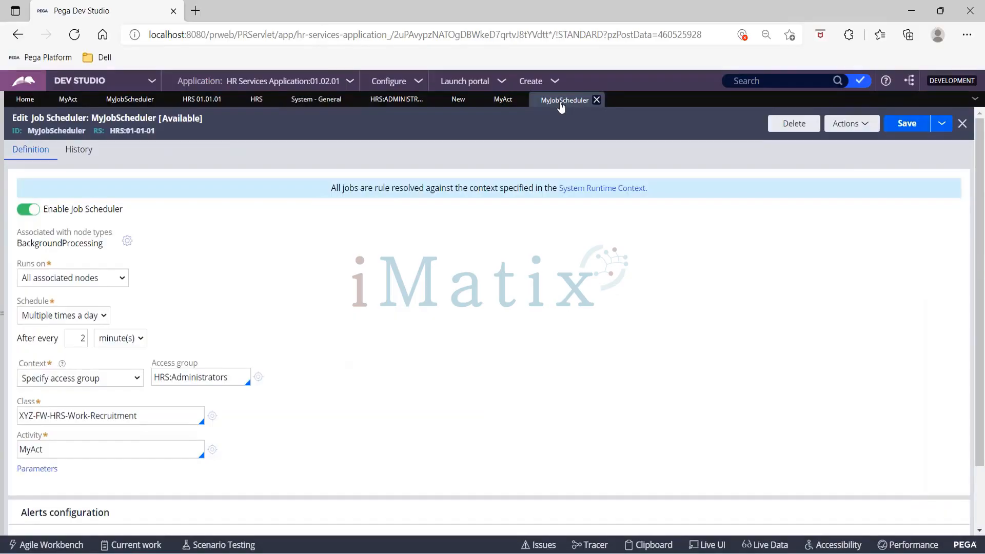
pyautogui.click(499, 103)
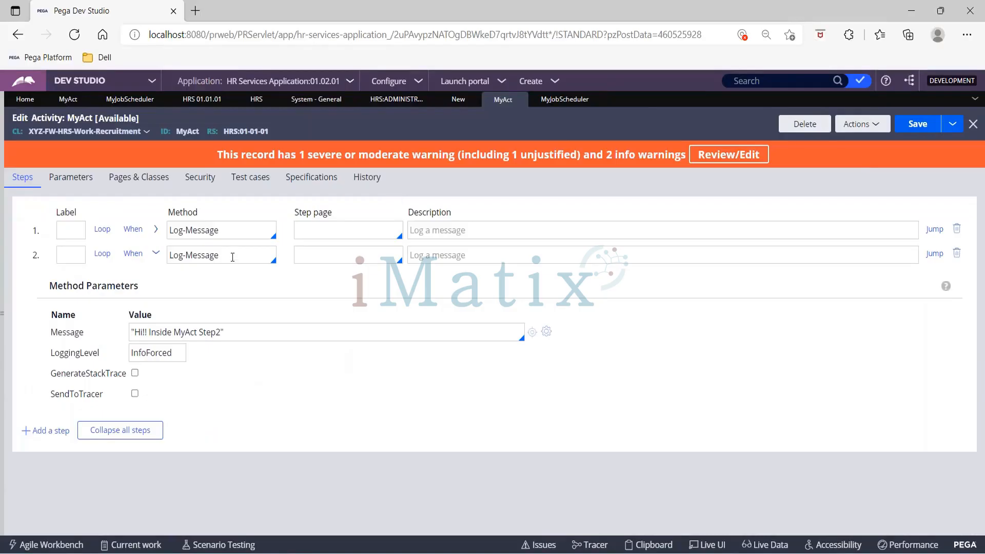
pyautogui.click(566, 100)
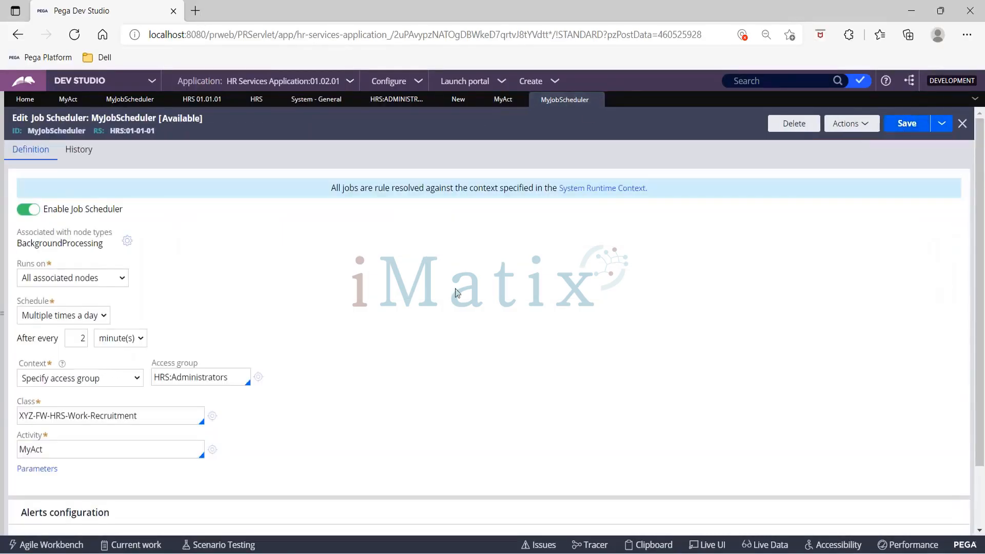
# - Toggle Enable Job Scheduler off and back on, then bring up the studio switcher
pyautogui.click(37, 211)
pyautogui.click(36, 210)
pyautogui.click(94, 81)
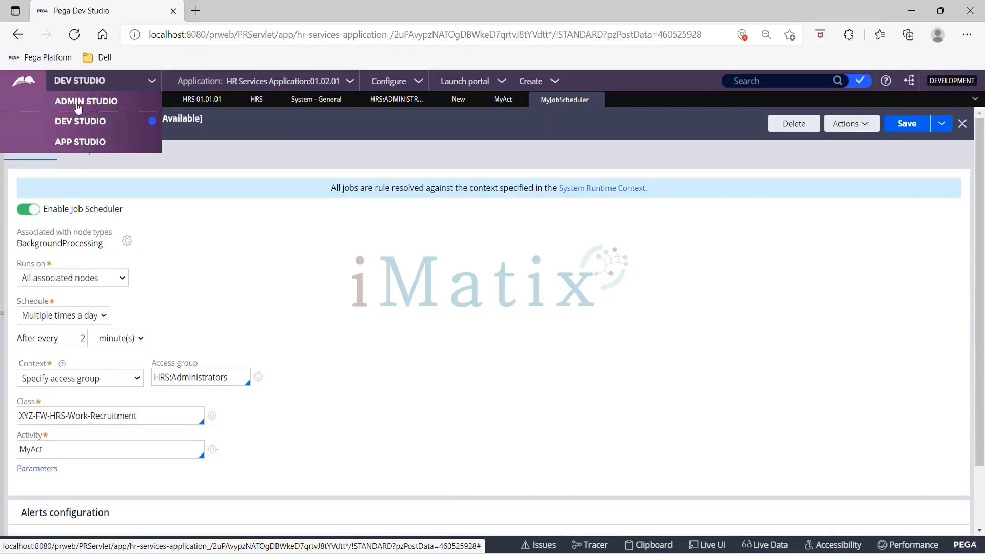
# - Switch to Admin Studio and open Resources > Jobs to list the background jobs
pyautogui.click(78, 106)
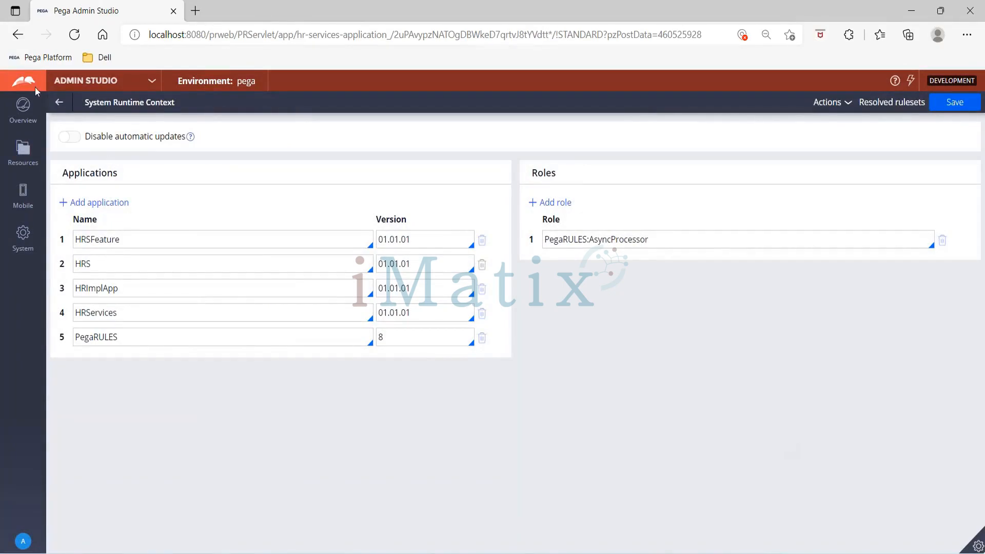
pyautogui.click(60, 103)
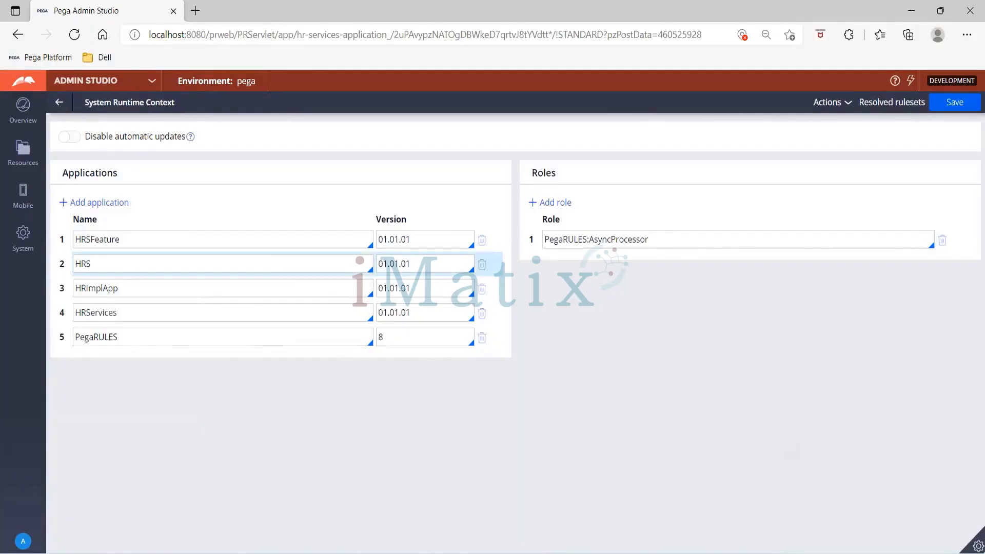
pyautogui.click(27, 164)
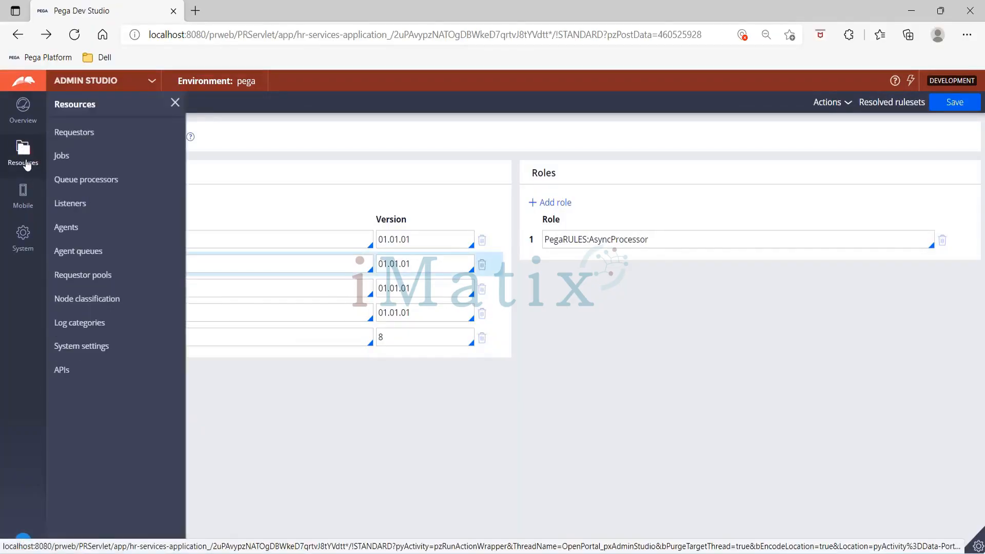
pyautogui.click(61, 157)
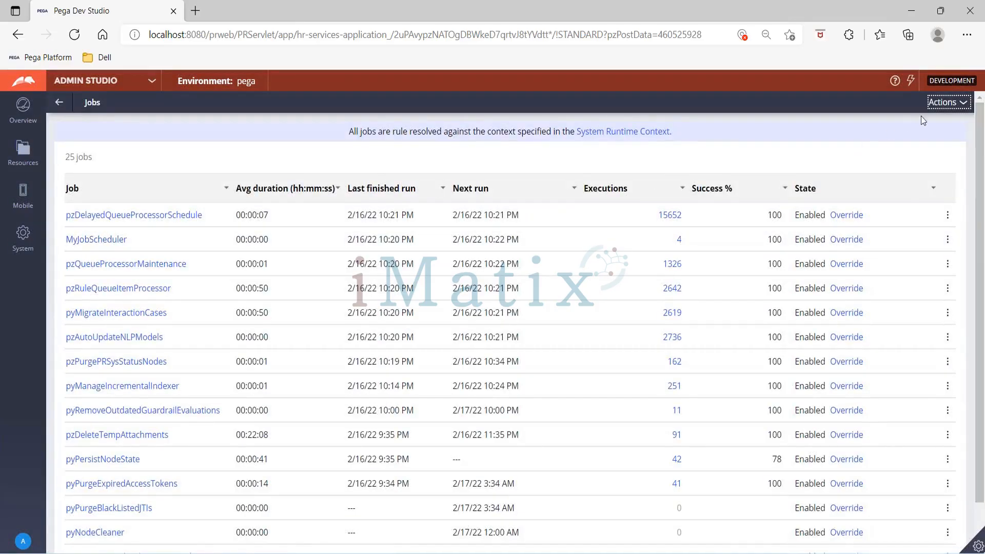
pyautogui.click(954, 106)
pyautogui.click(953, 124)
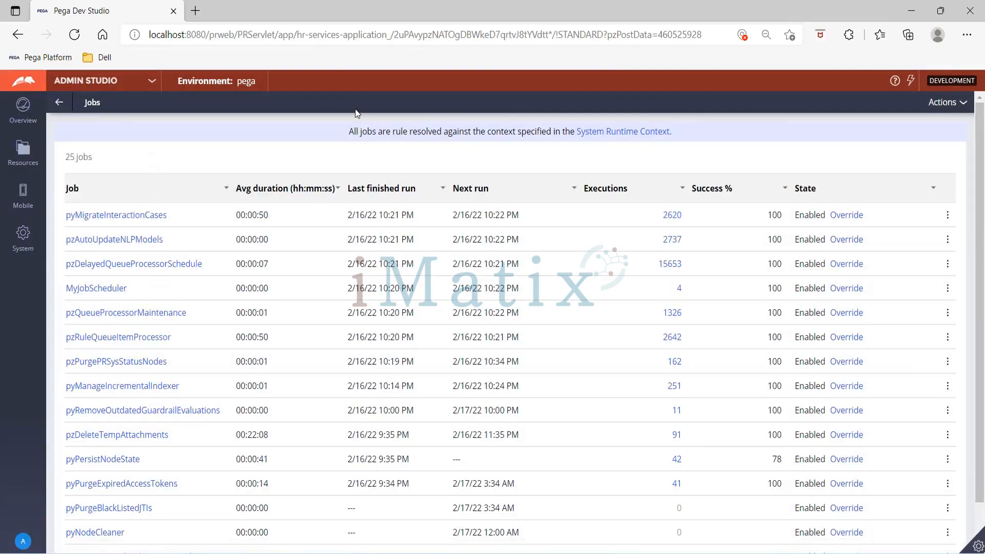
# - Filter the Job column by 'myjob' to show only MyJobScheduler, then open its row menu
pyautogui.click(226, 189)
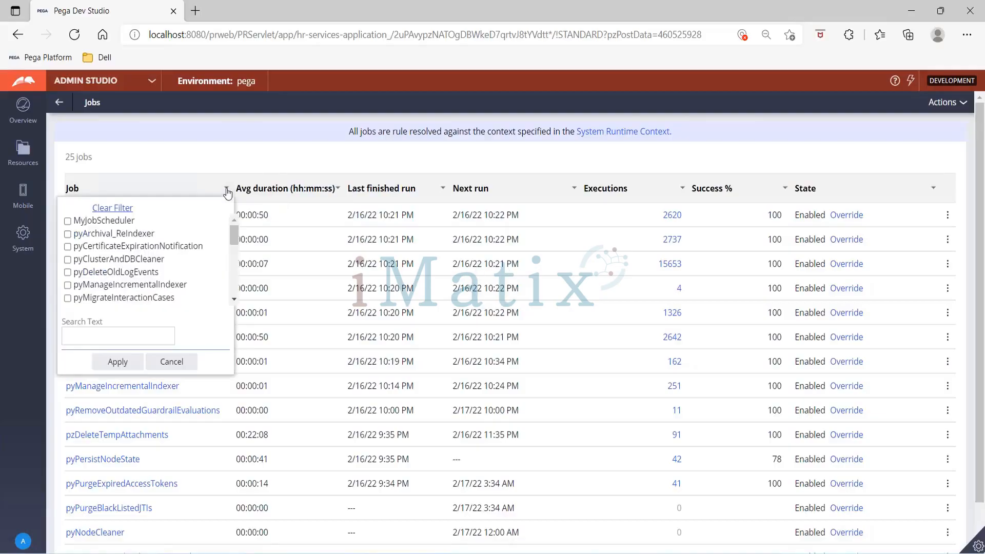
pyautogui.scroll(-1, 150, 289)
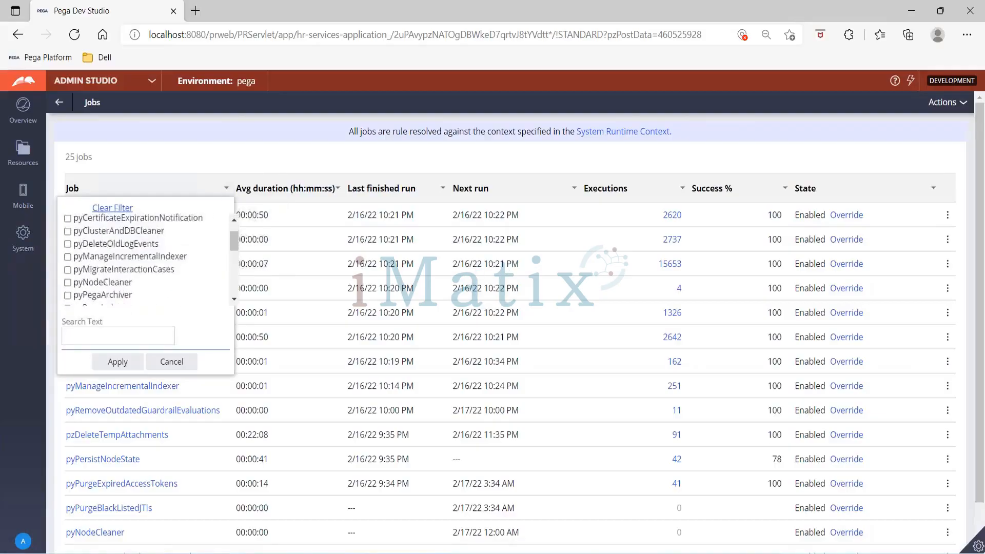
pyautogui.click(136, 336)
pyautogui.write('my')
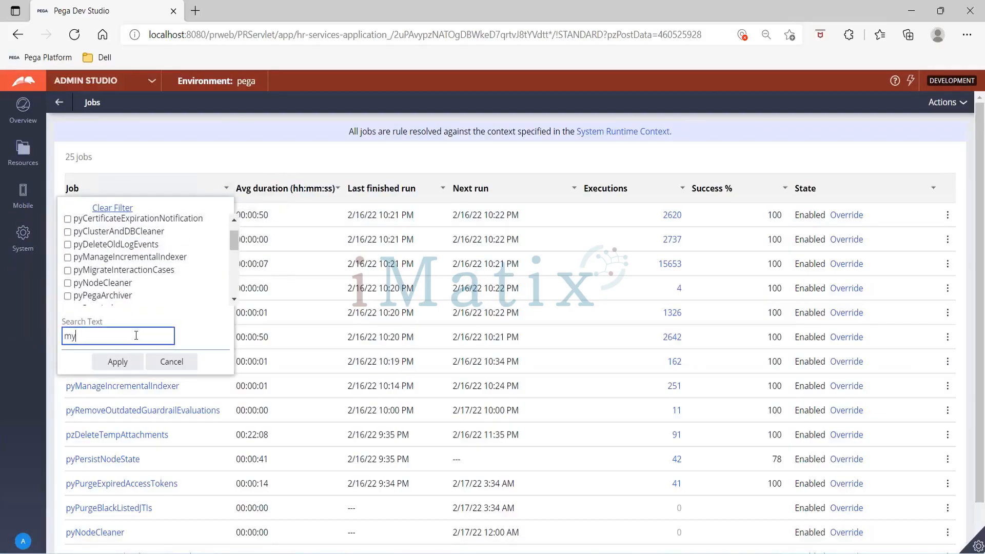
pyautogui.write('job')
pyautogui.click(116, 361)
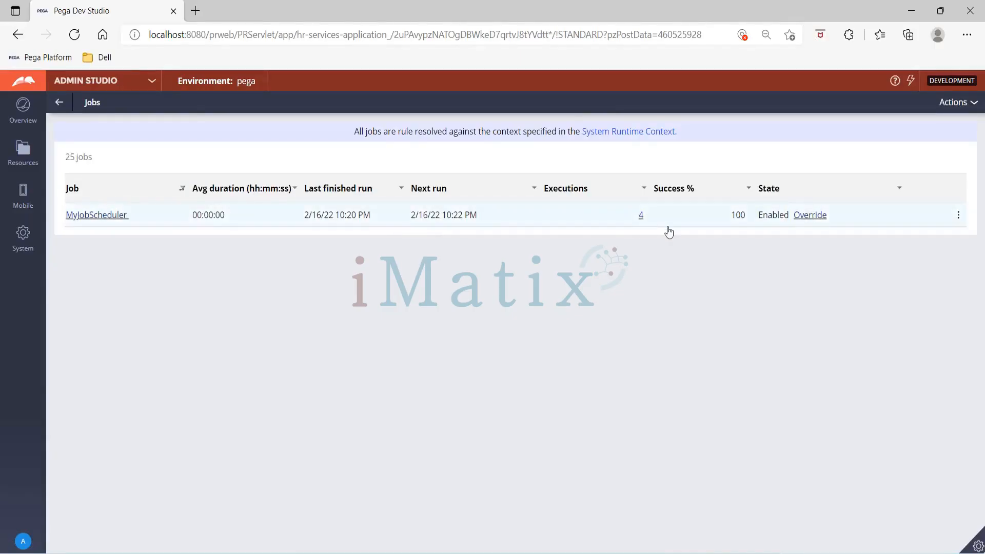
pyautogui.click(958, 217)
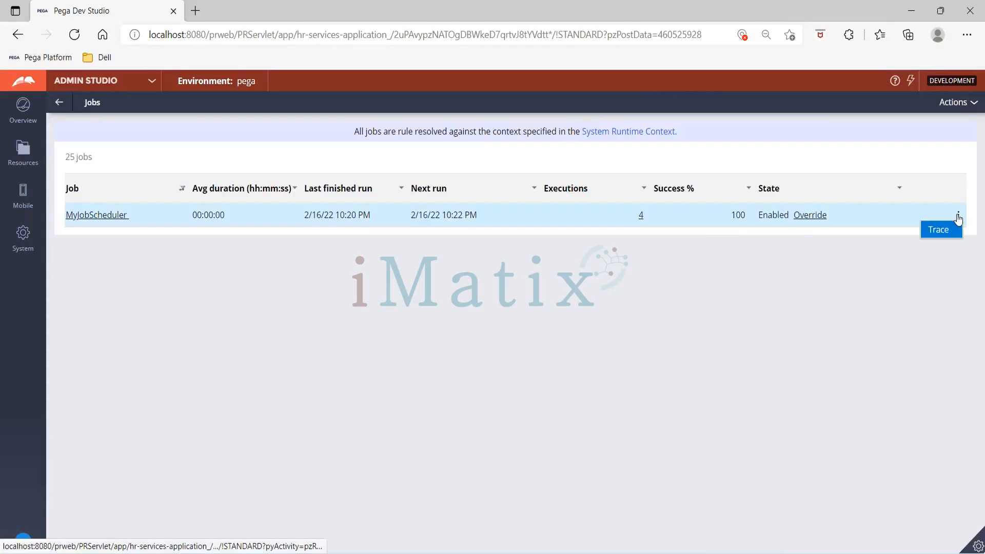
# - Trace MyJobScheduler on any node and watch MyAct's two Log-Message steps in the Tracer
pyautogui.click(885, 226)
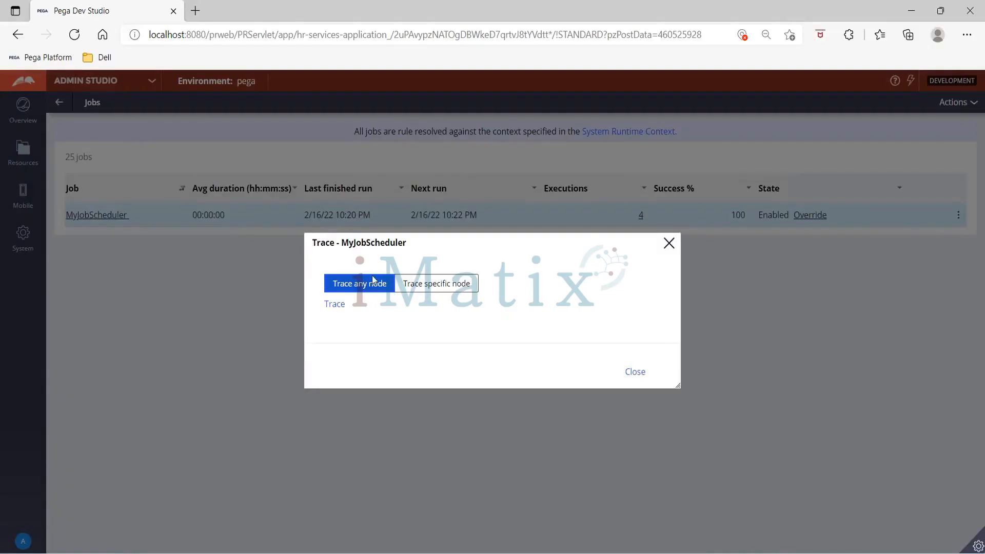
pyautogui.click(340, 308)
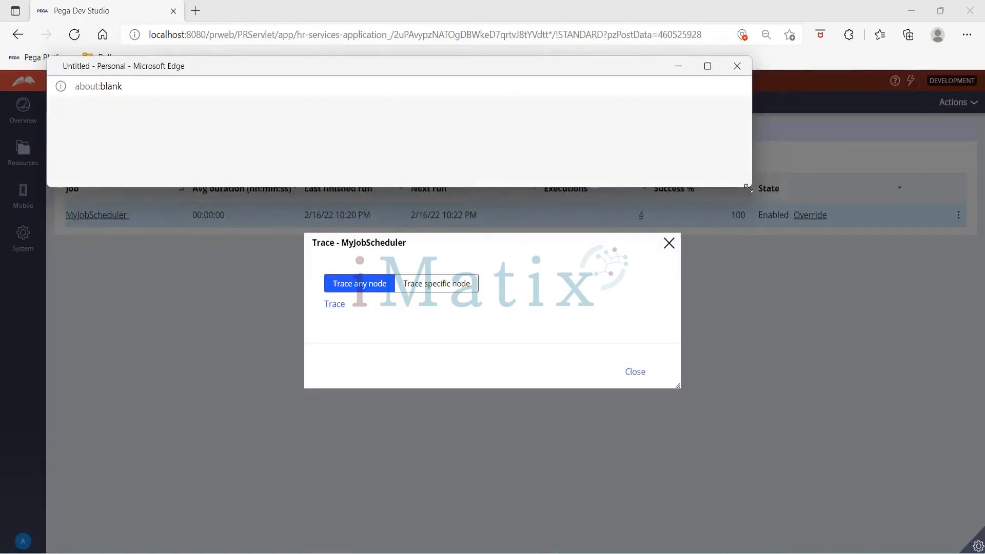
pyautogui.moveTo(748, 189); pyautogui.dragTo(922, 462)
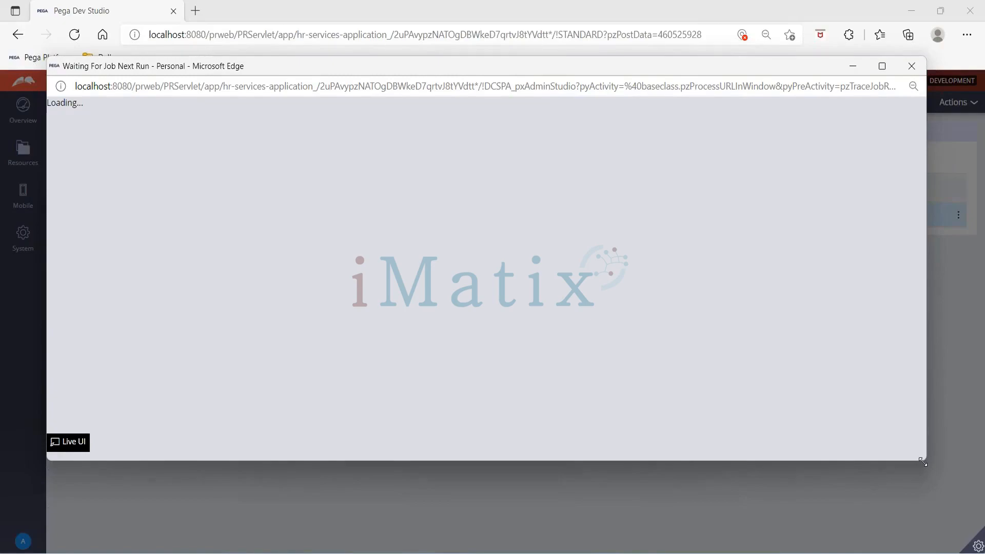
pyautogui.click(916, 502)
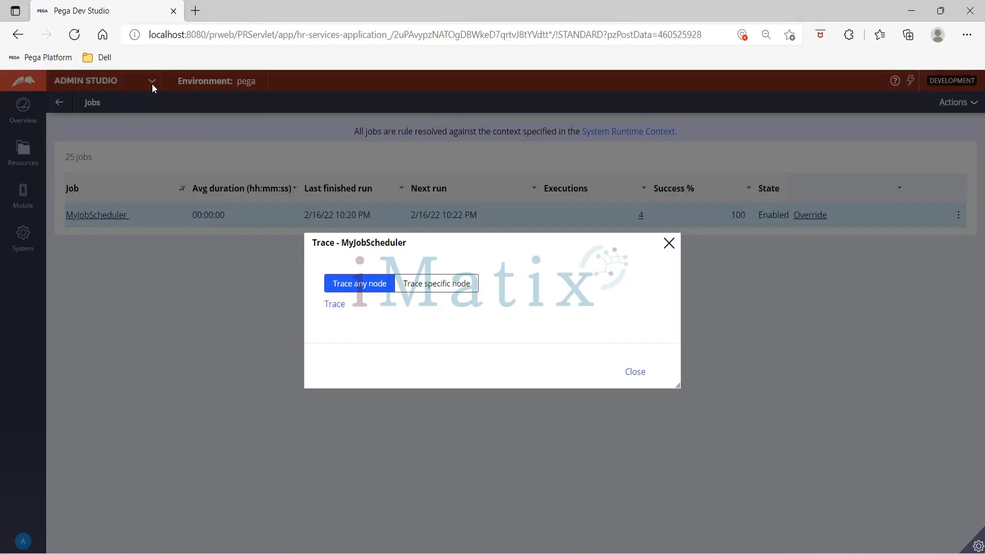
pyautogui.hotkey('alt', 'Tab')
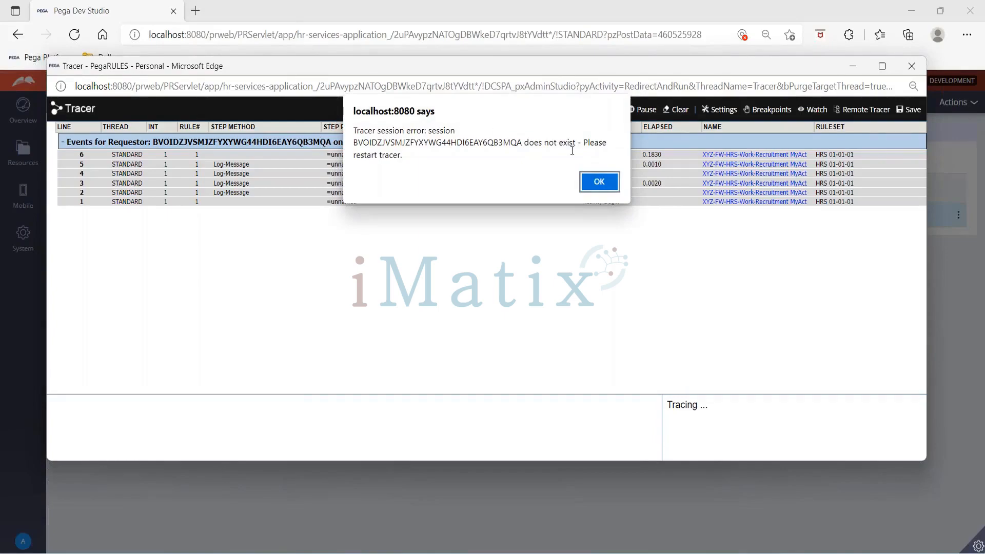
pyautogui.click(595, 184)
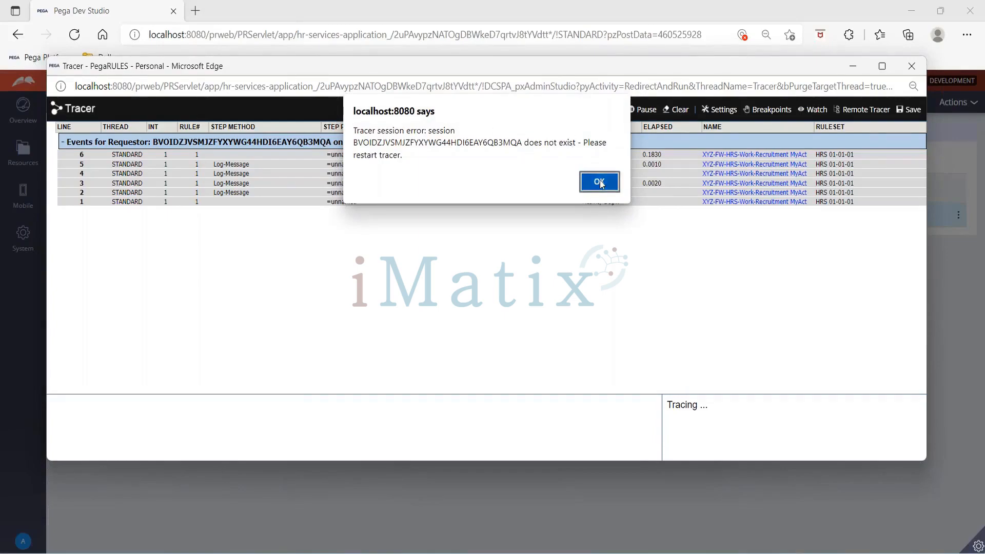
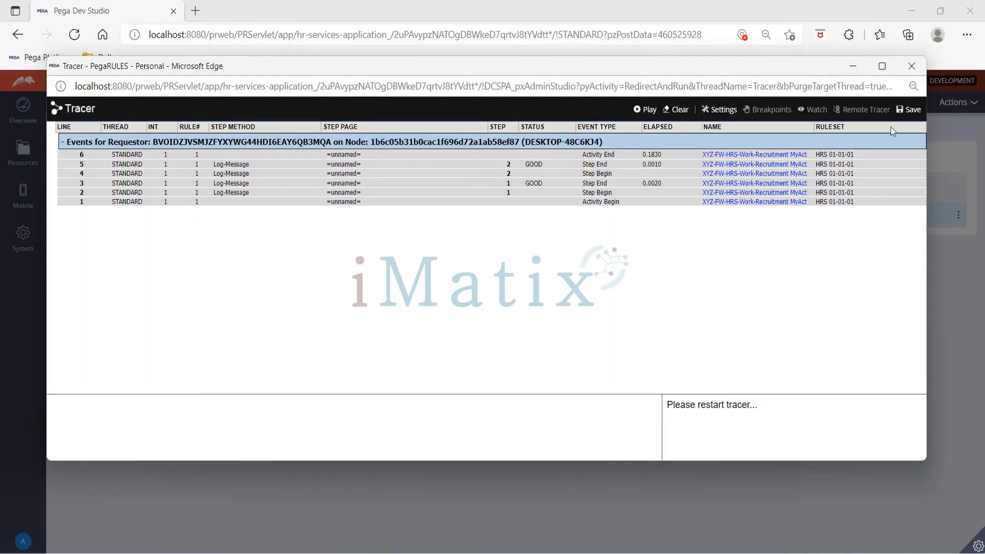
# - Close the Tracer and the Trace - MyJobScheduler dialog to return to the Jobs list
pyautogui.click(913, 68)
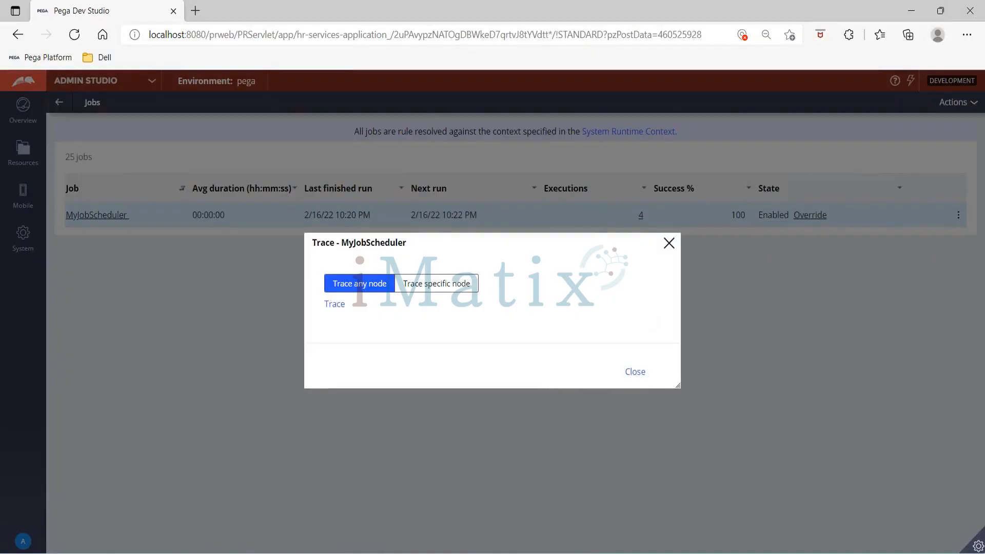
pyautogui.click(635, 373)
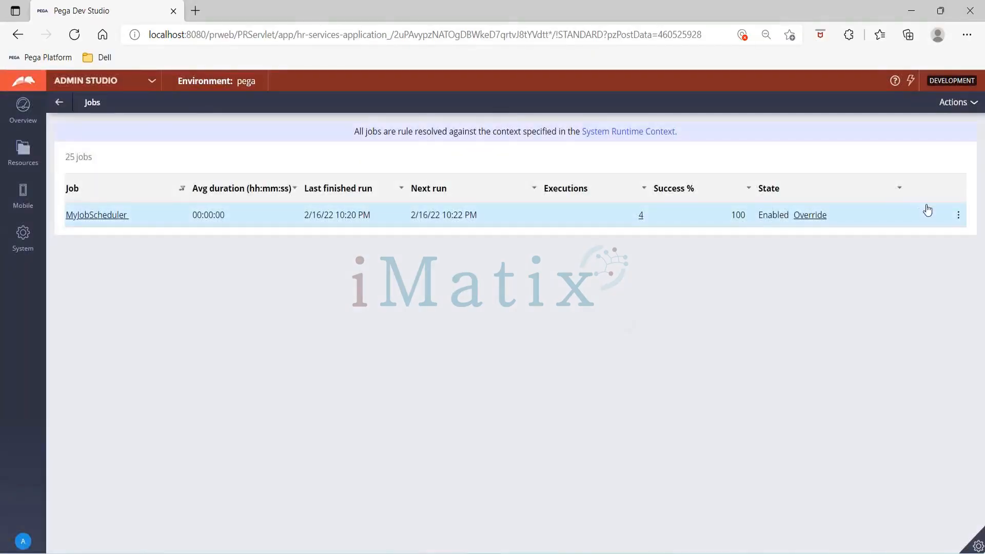
pyautogui.click(970, 102)
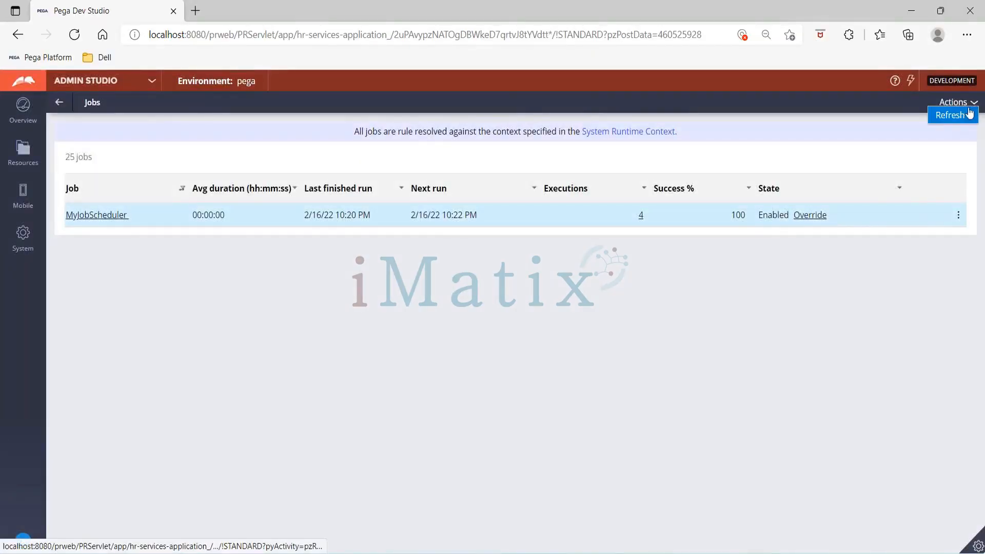
# - Refresh the Jobs list to show all 25 jobs and override MyJobScheduler to Disabled
pyautogui.click(968, 113)
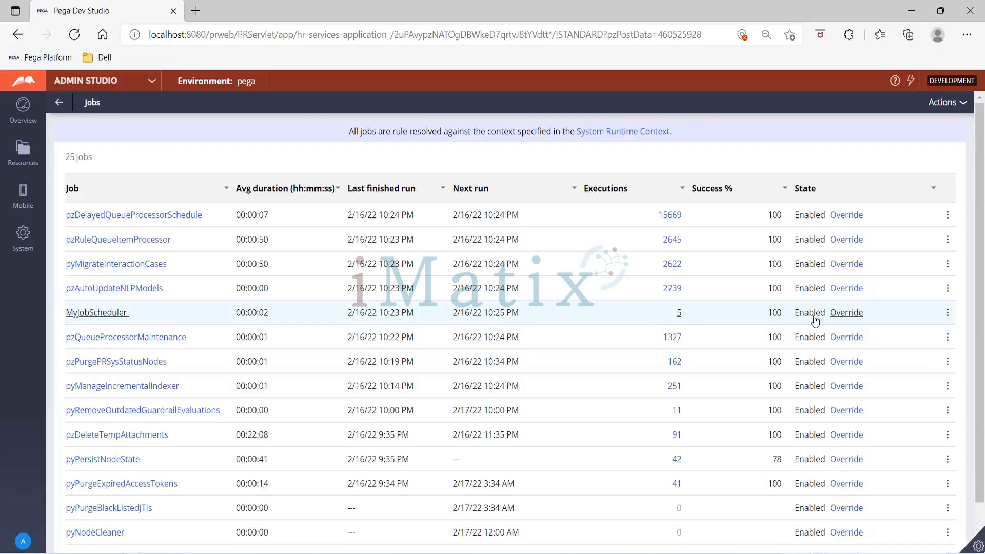
pyautogui.click(844, 315)
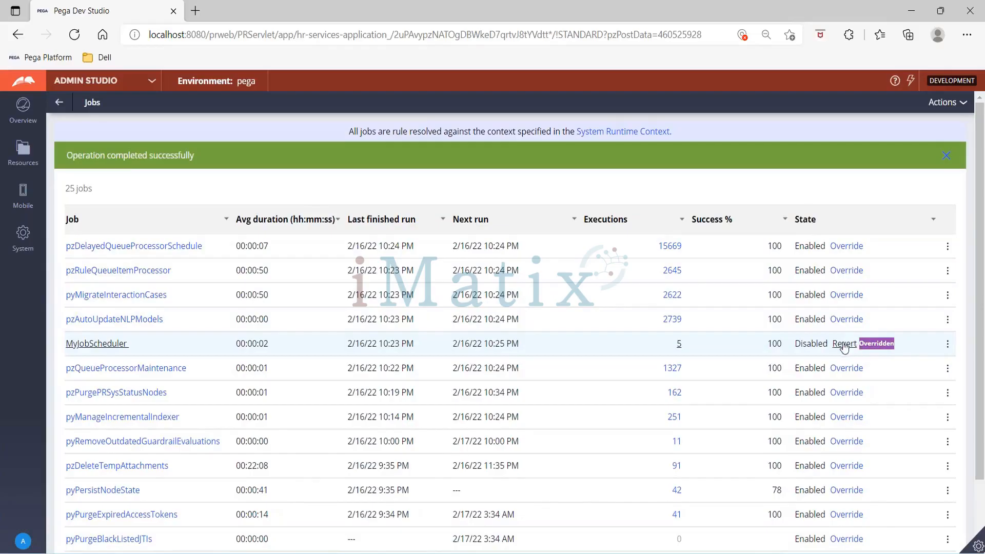
# - Revert MyJobScheduler's override, override it again, then revert it to Enabled
pyautogui.click(947, 345)
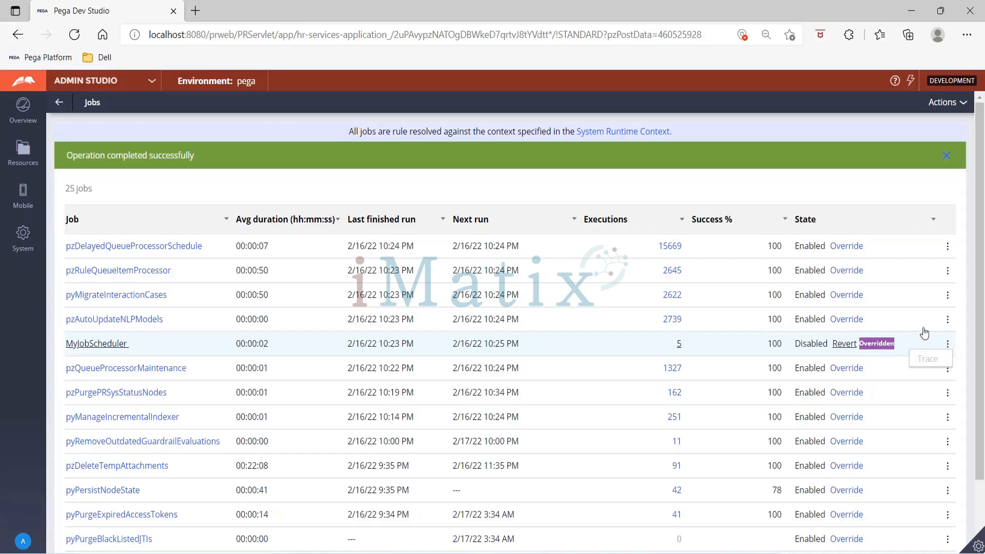
pyautogui.click(844, 344)
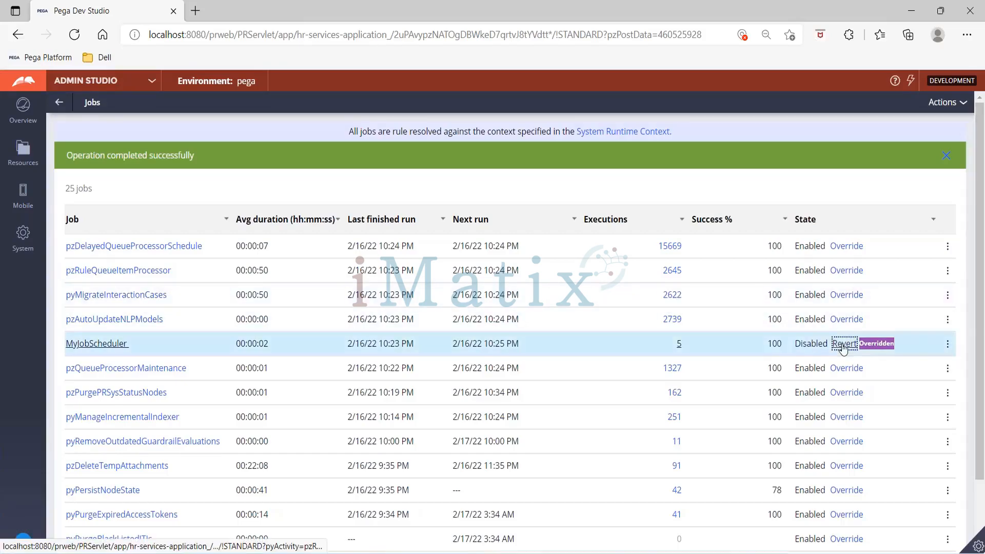
pyautogui.click(843, 344)
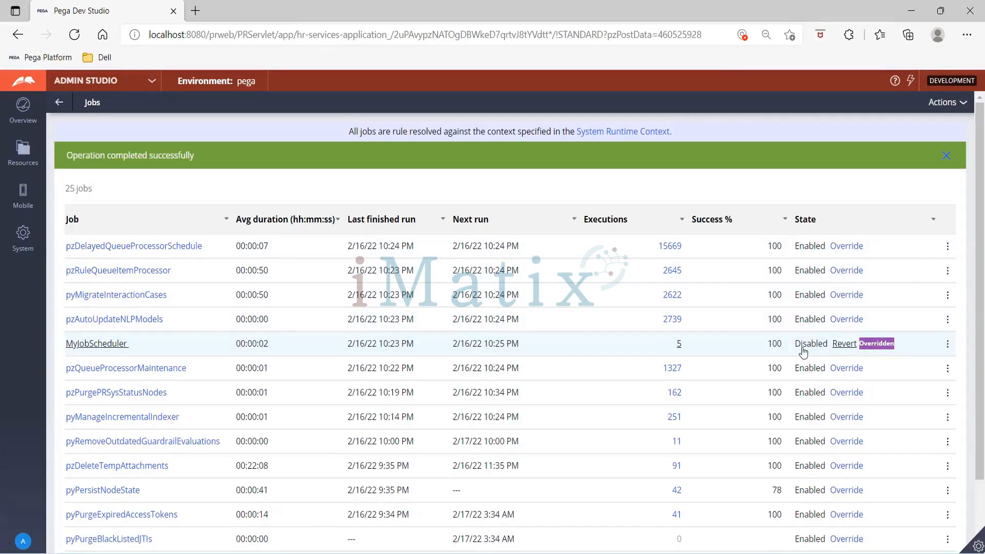
pyautogui.click(618, 346)
pyautogui.click(843, 345)
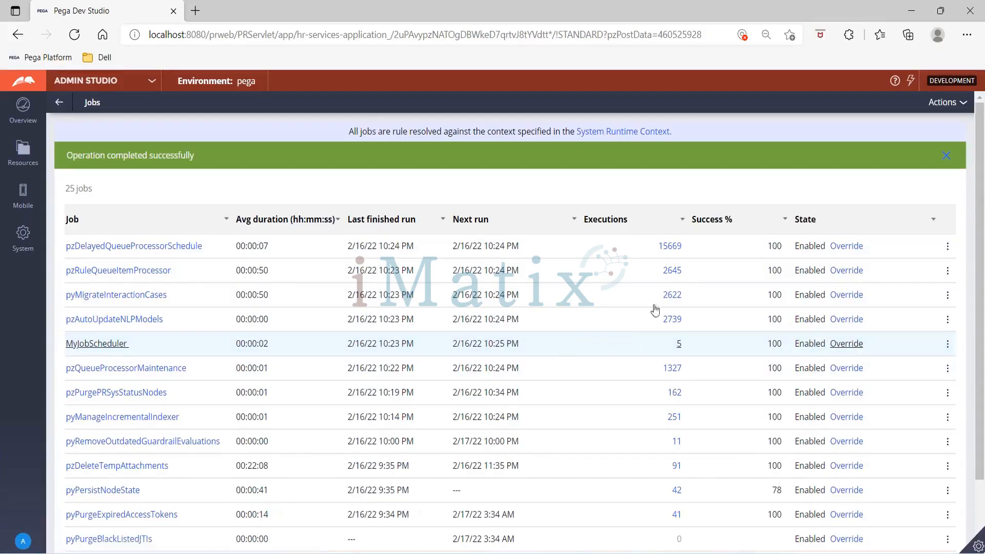
# - Refresh the Jobs table so MyJobScheduler's latest execution count appears
pyautogui.click(728, 349)
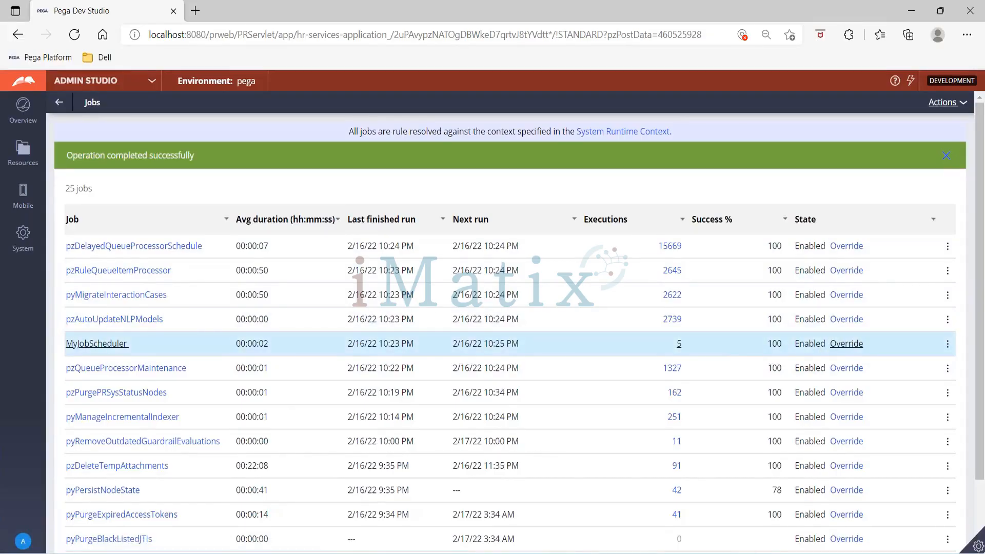
pyautogui.click(946, 102)
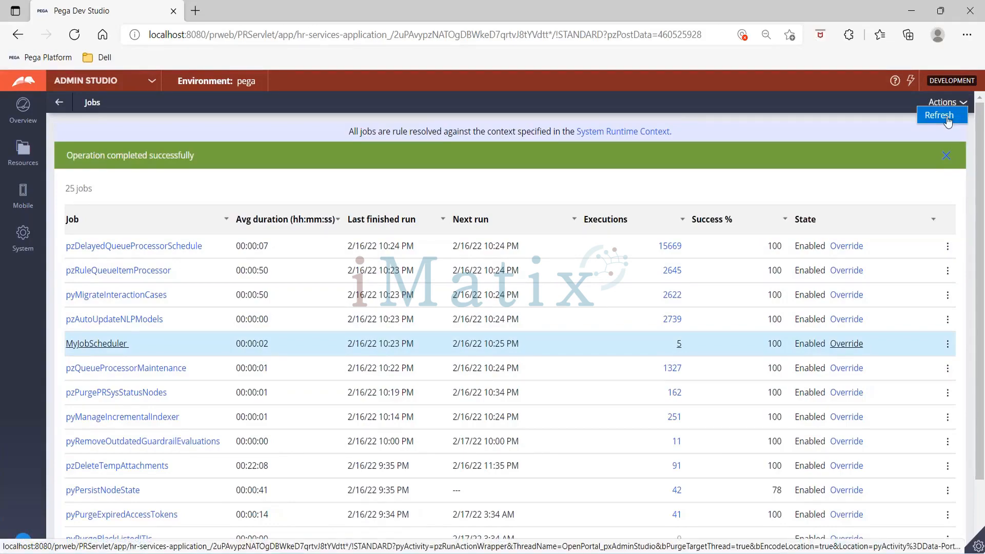
pyautogui.click(946, 117)
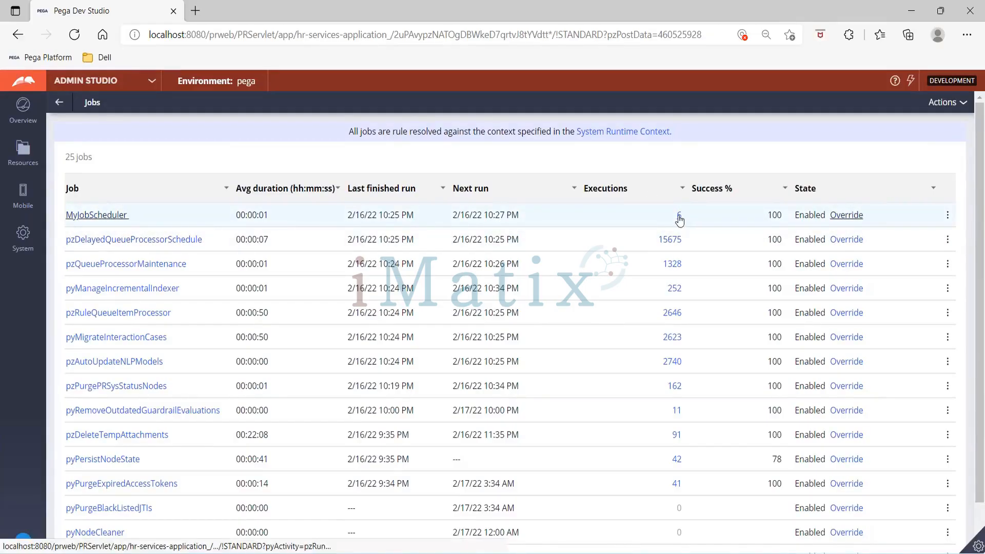
# - Go back from Jobs, discarding unsaved changes, to the System Runtime Context view
pyautogui.click(59, 103)
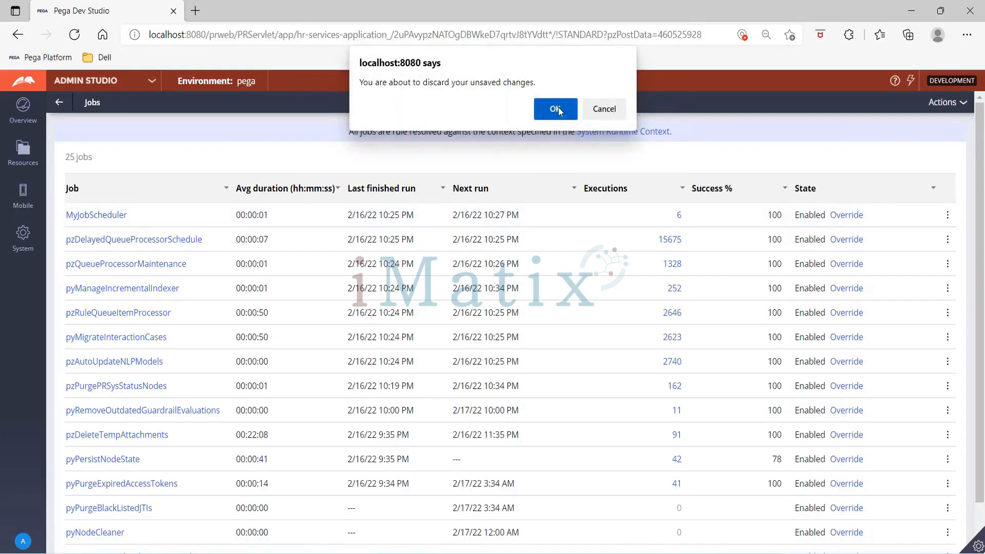
pyautogui.click(556, 109)
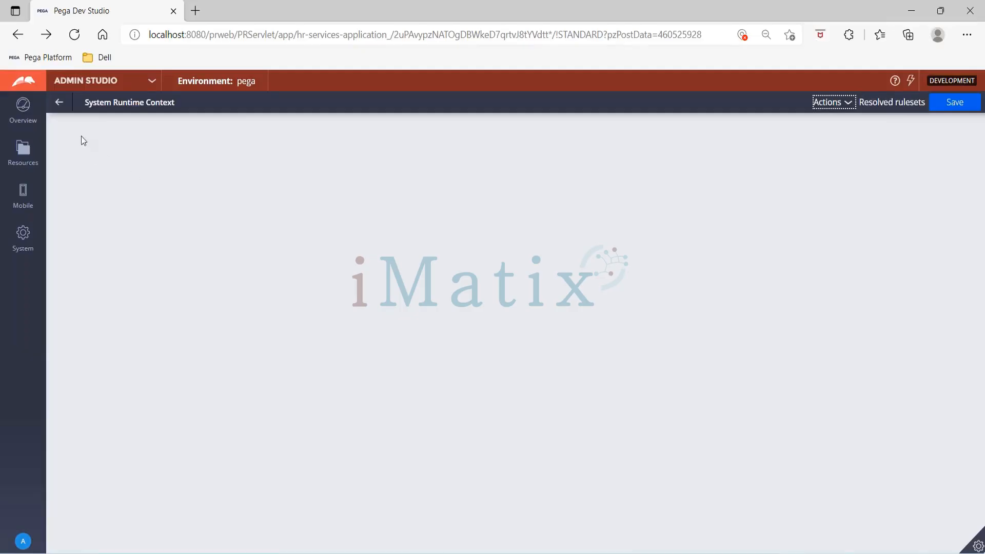
pyautogui.click(61, 103)
# - Switch from Admin Studio back to Dev Studio
pyautogui.click(151, 82)
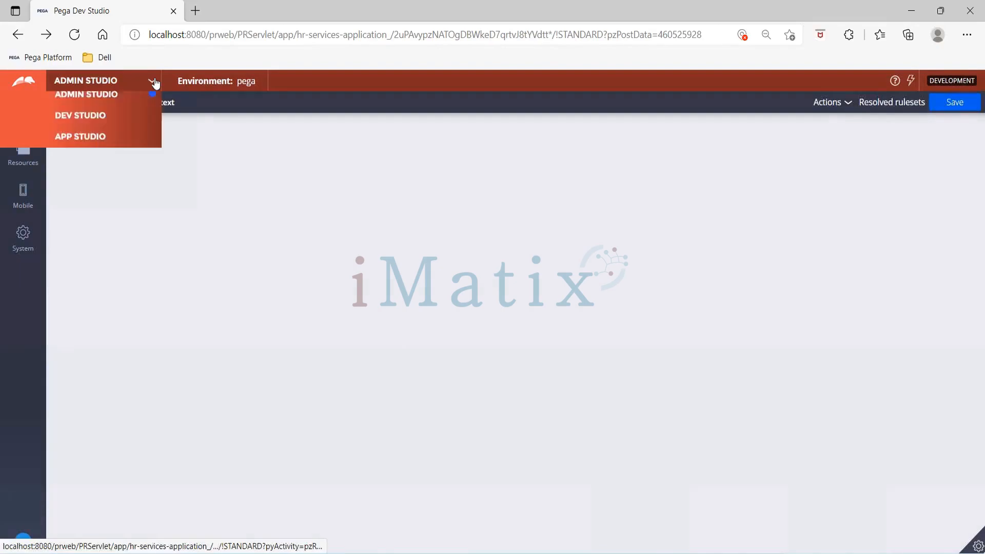
pyautogui.click(90, 124)
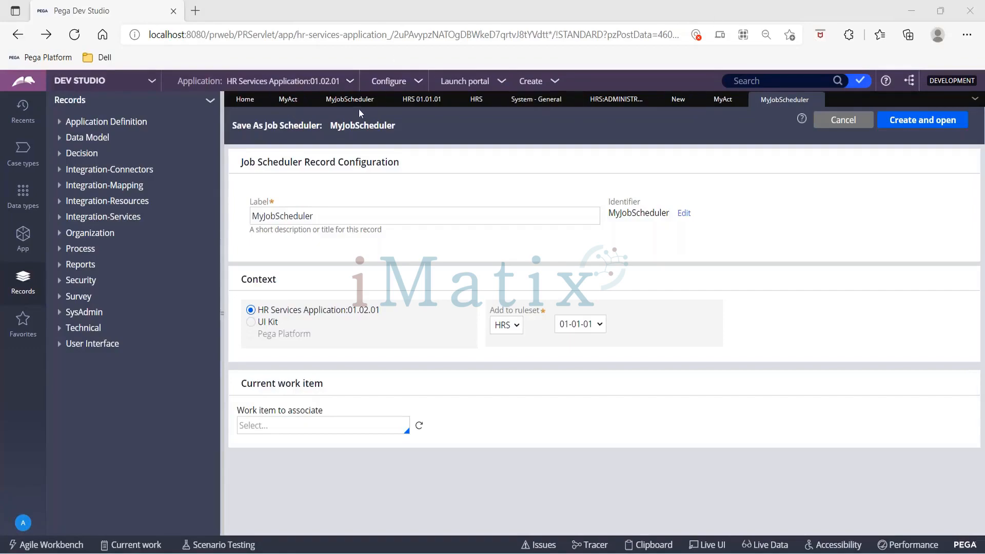
# - Show the saved MyJobScheduler record and review Schedule options, keeping Multiple times a day
pyautogui.click(339, 103)
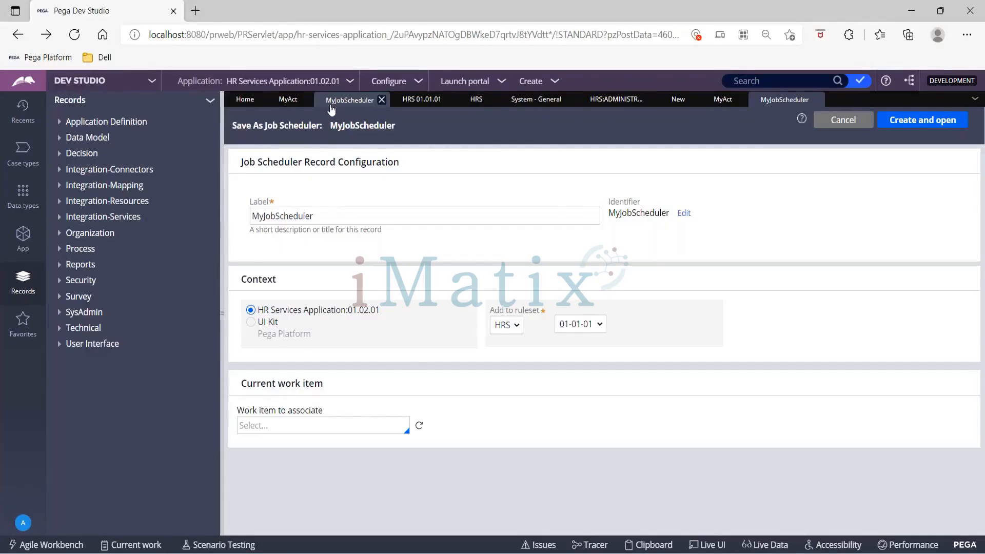
pyautogui.click(316, 318)
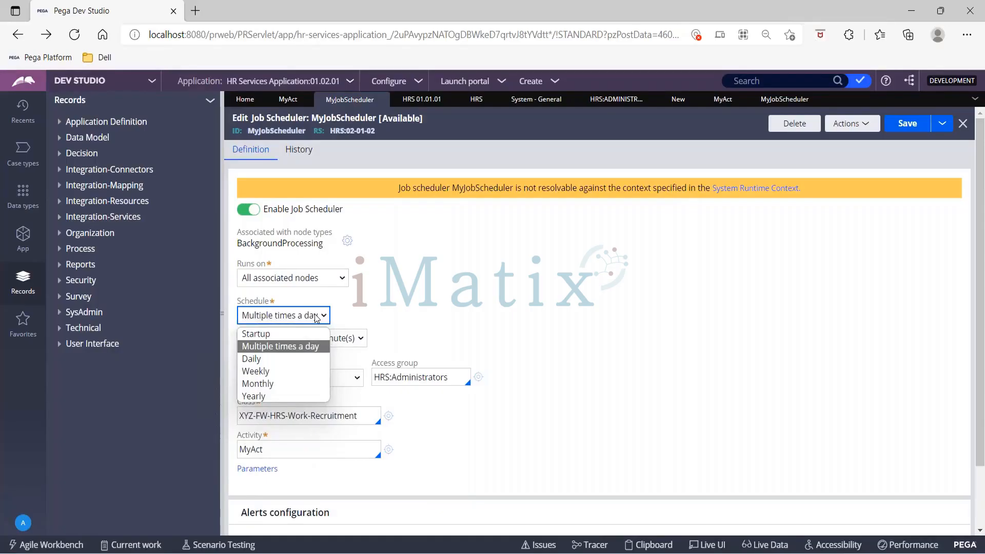
pyautogui.click(517, 382)
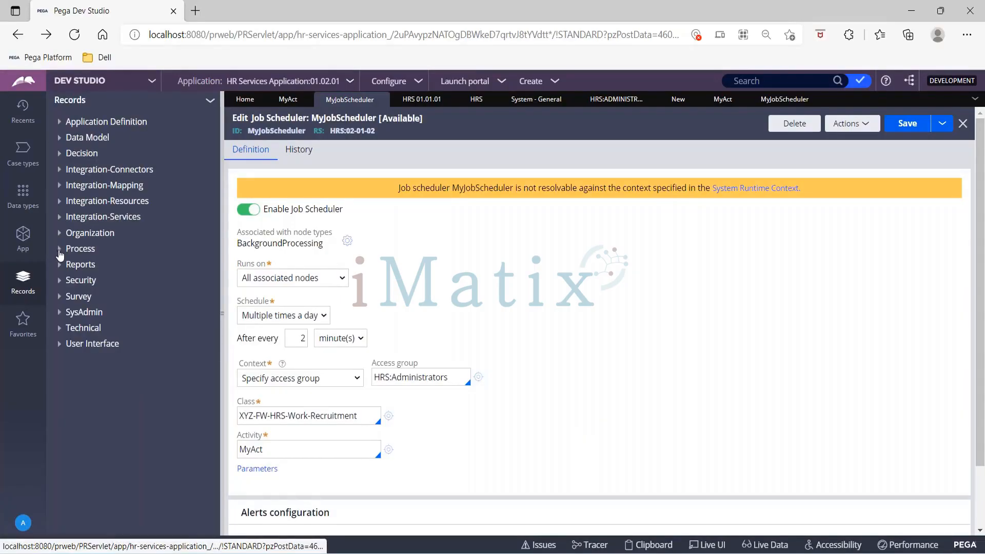
# - List and refresh the Agent Schedule instances under SysAdmin in the Records explorer
pyautogui.click(59, 313)
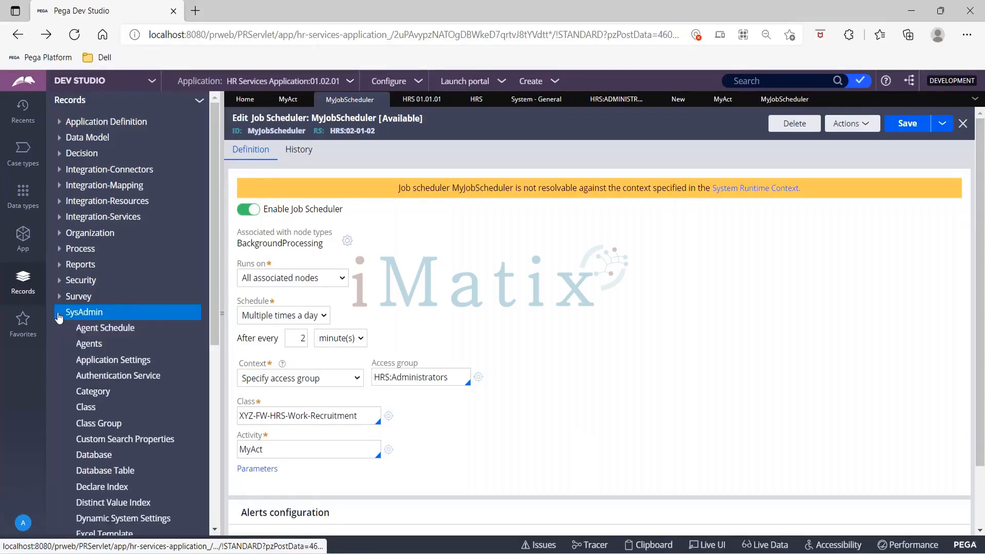
pyautogui.click(100, 331)
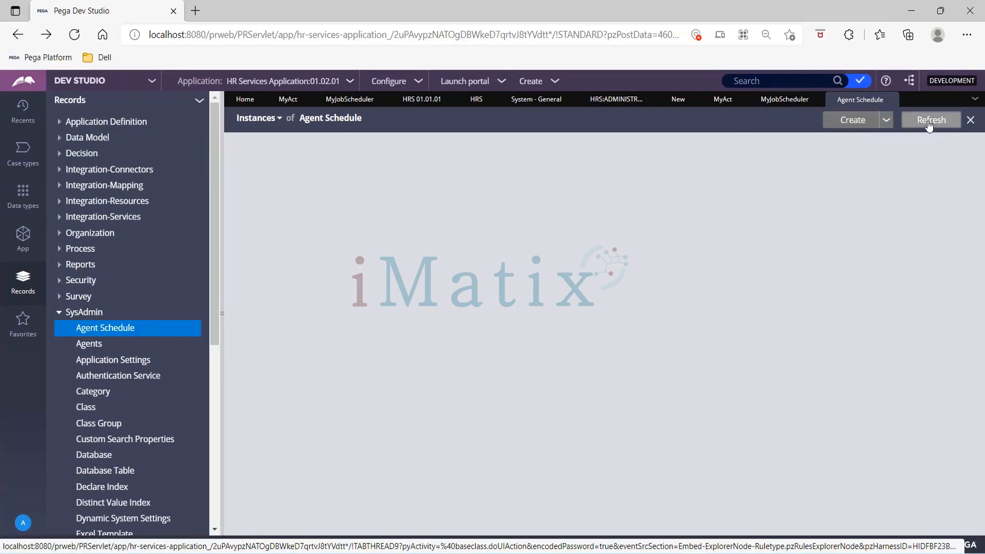
pyautogui.click(929, 122)
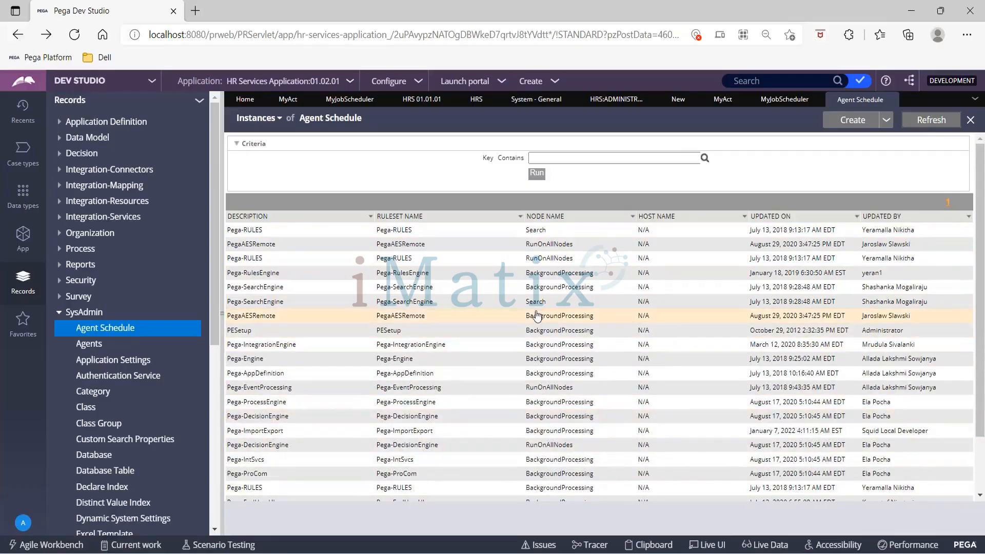
# - Open the Pega-Engine agent schedule and check its activities' 3600-second intervals
pyautogui.click(539, 359)
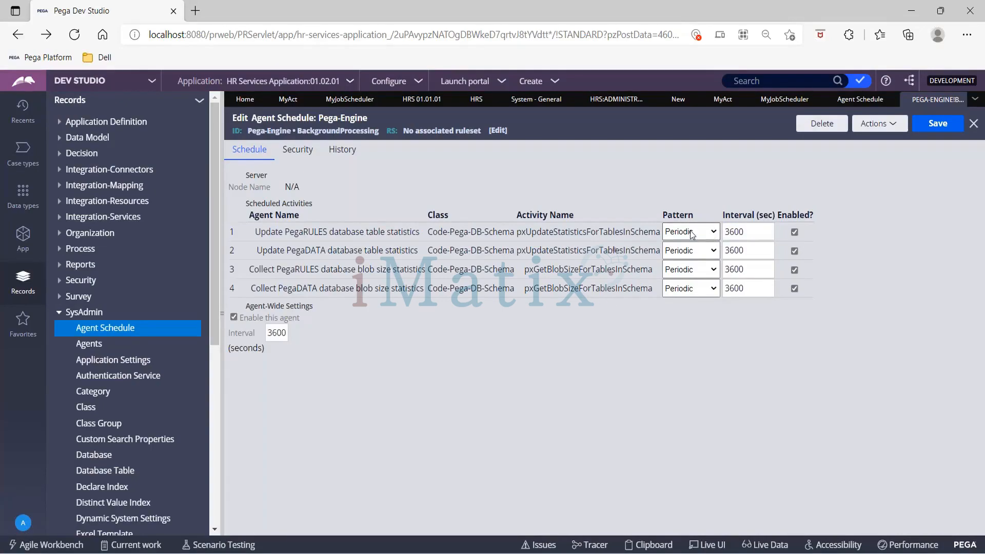
pyautogui.click(741, 232)
pyautogui.click(379, 8)
# - List SysAdmin Agents and select pzInstallation's activity name in Pega-ImportExport
pyautogui.click(90, 343)
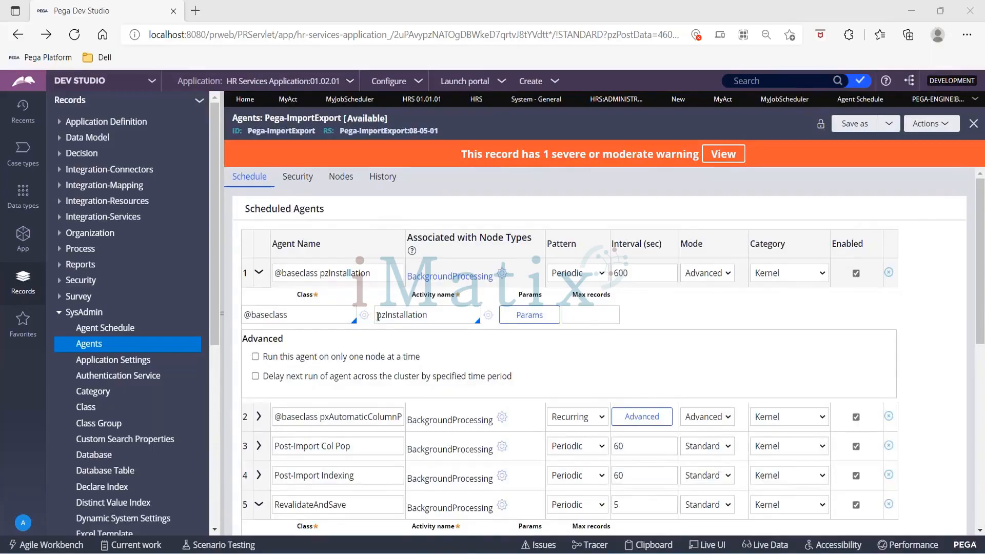
pyautogui.moveTo(378, 317); pyautogui.dragTo(439, 317)
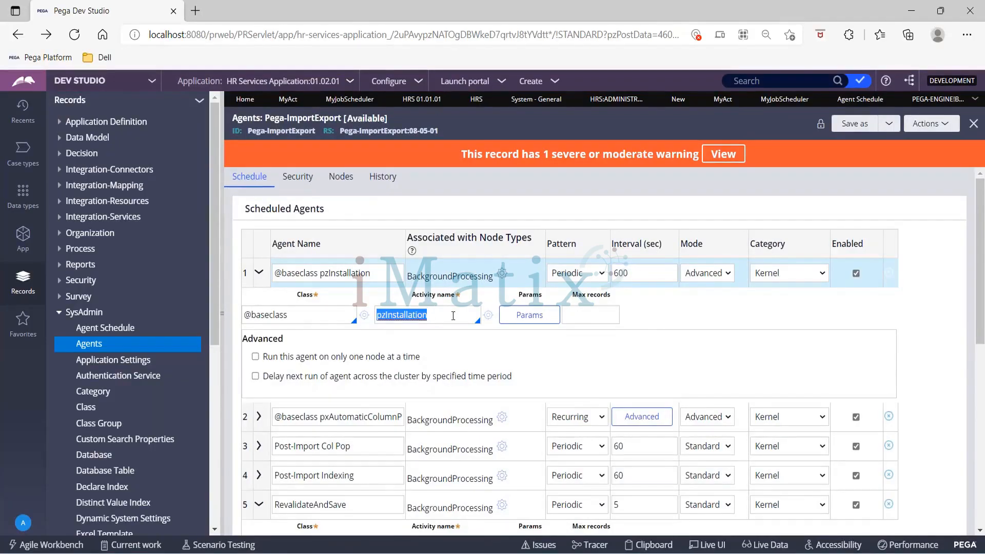
# - Open the pzInstallation activity and highlight its History description about agent execution after install or upgrade
pyautogui.click(487, 315)
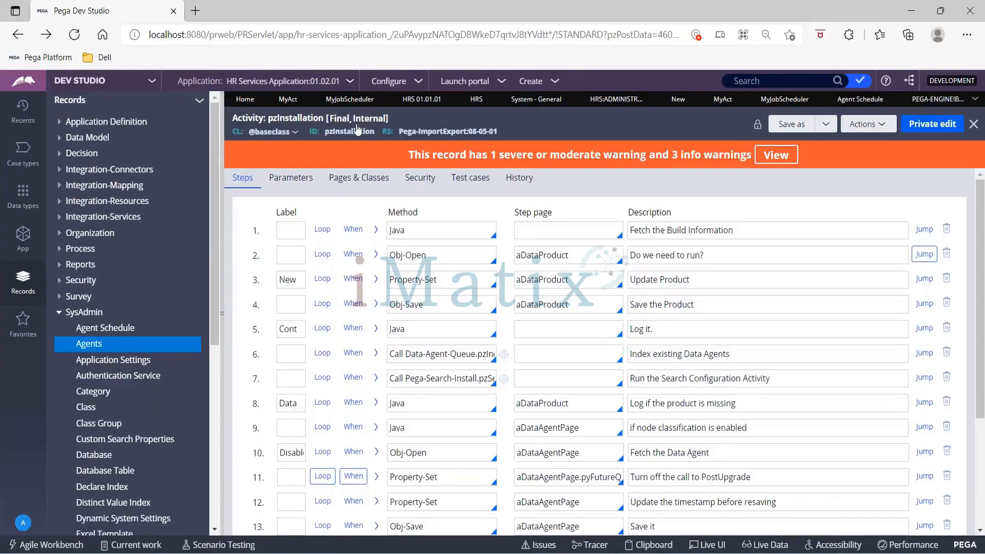
pyautogui.click(519, 179)
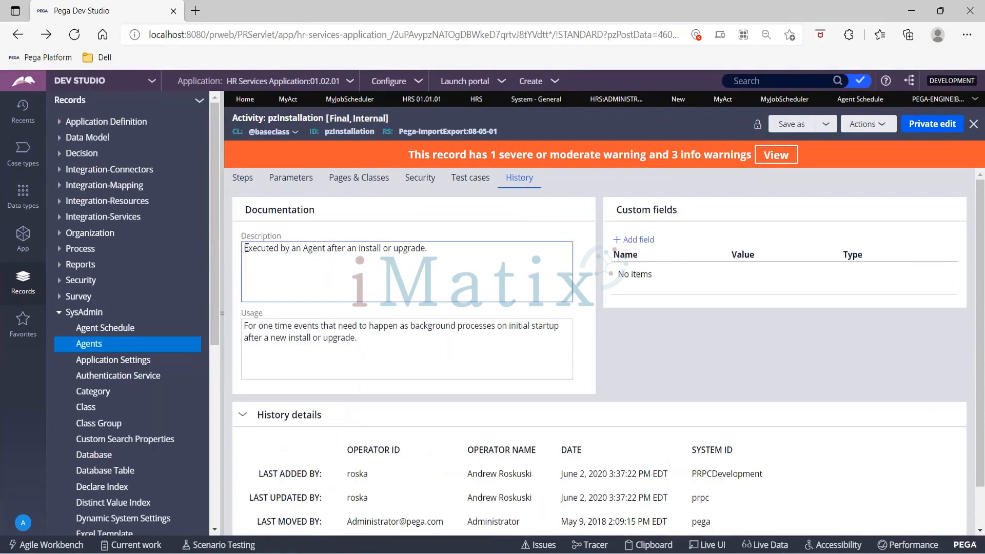
pyautogui.moveTo(245, 248); pyautogui.dragTo(442, 251)
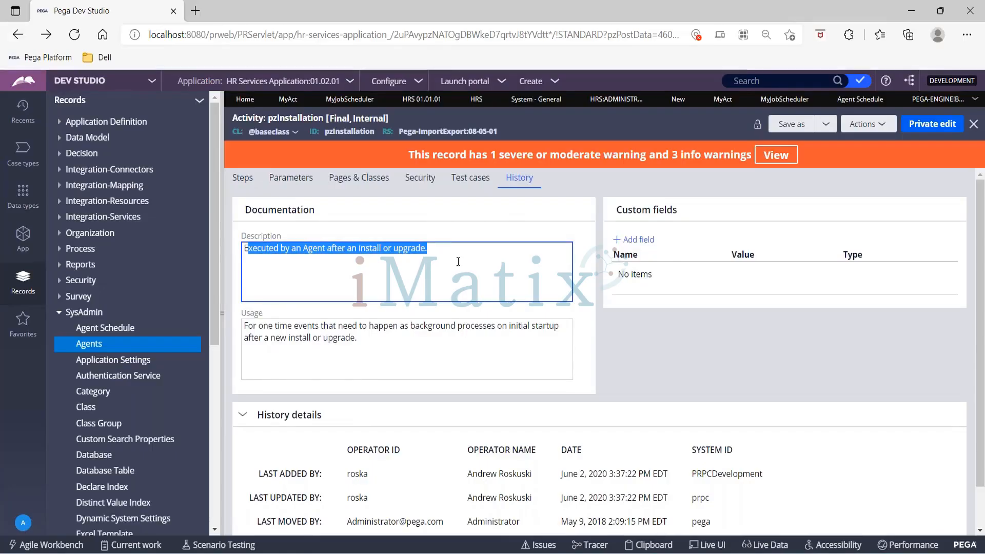
# - Switch the pzInstallation rule form to its Steps tab
pyautogui.scroll(-1, 458, 261)
pyautogui.scroll(1, 458, 262)
pyautogui.click(240, 180)
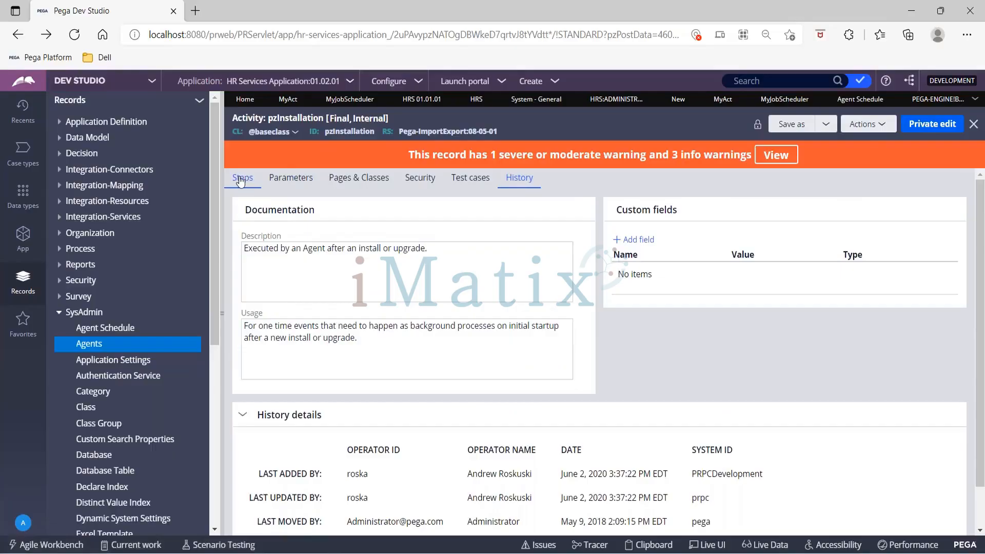